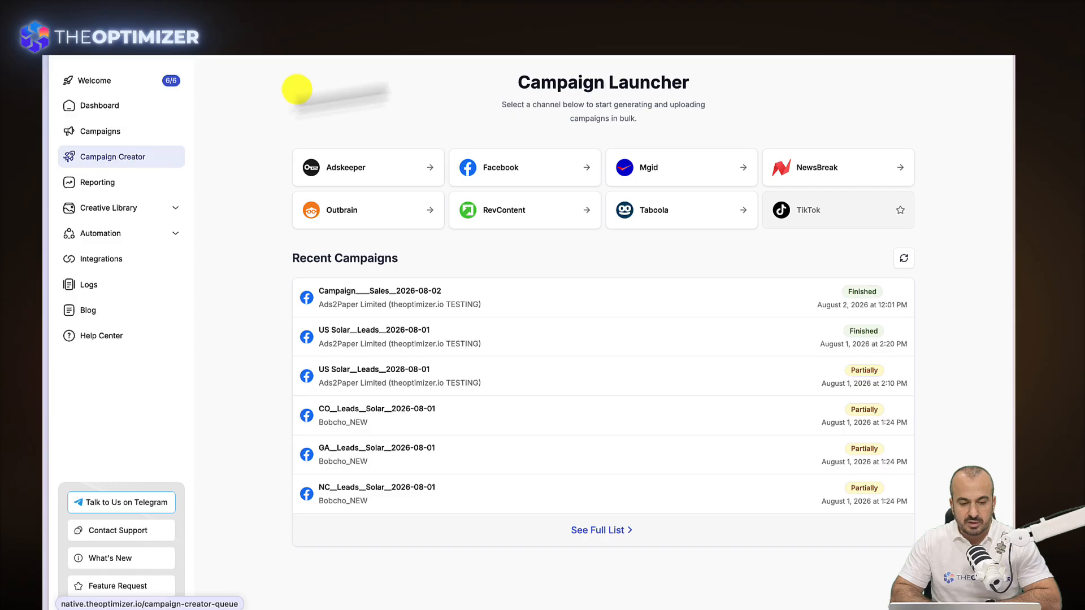
# Start a new Facebook campaign draft and select the ad account Ads2Paper Limited (theoptimizer.io TESTING).
pyautogui.click(506, 169)
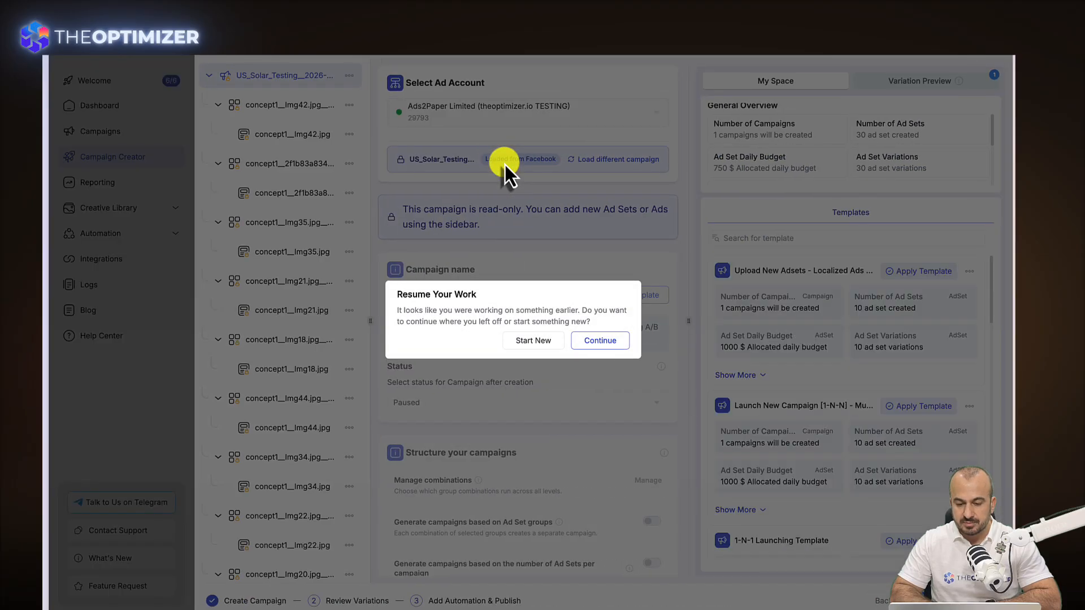
pyautogui.click(544, 342)
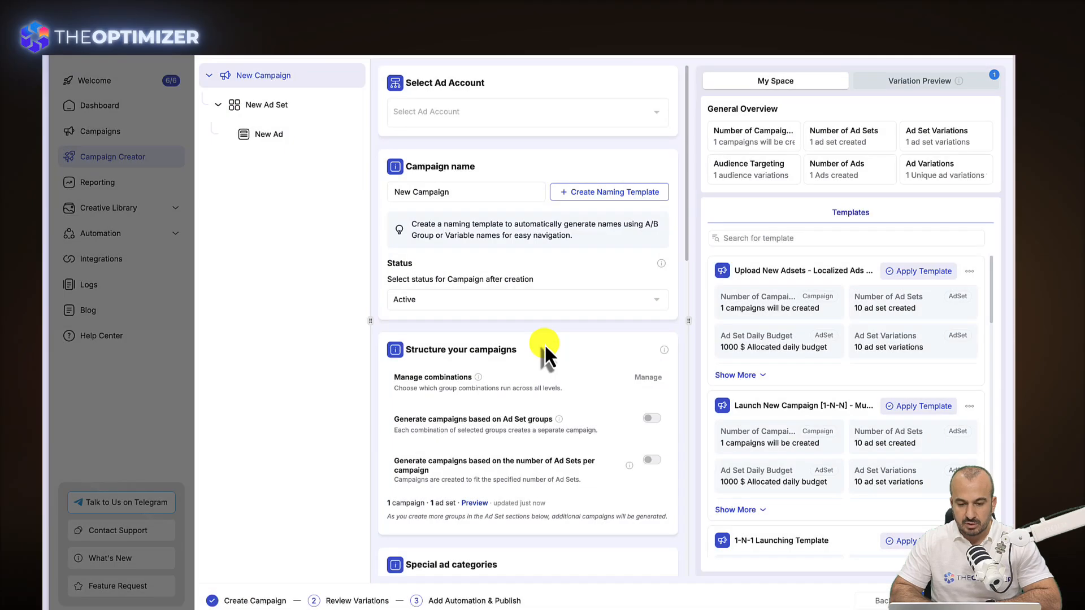
pyautogui.click(517, 115)
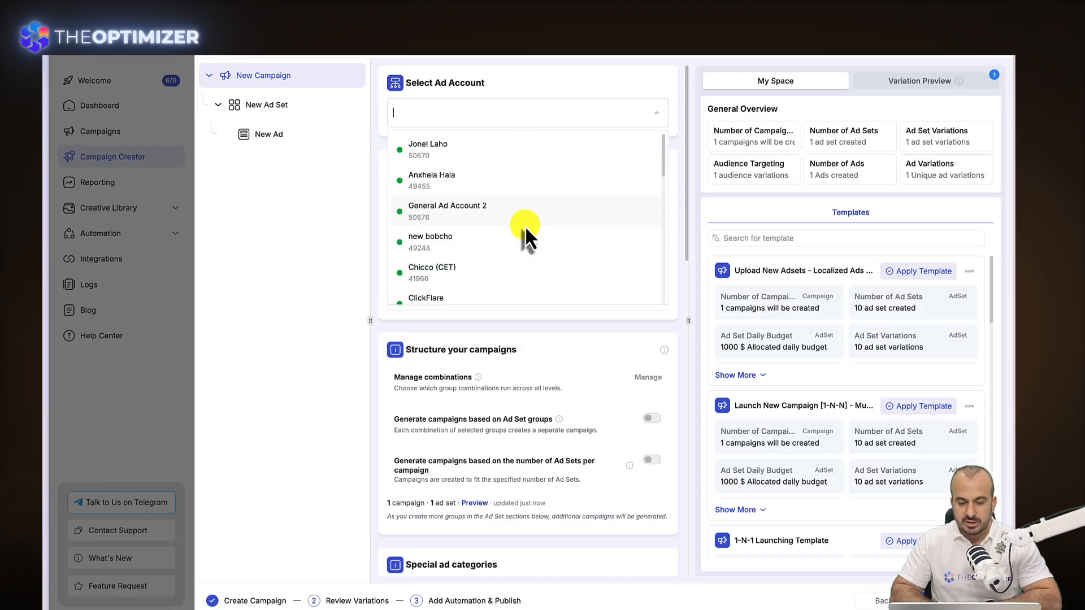
pyautogui.scroll(-5, 525, 225)
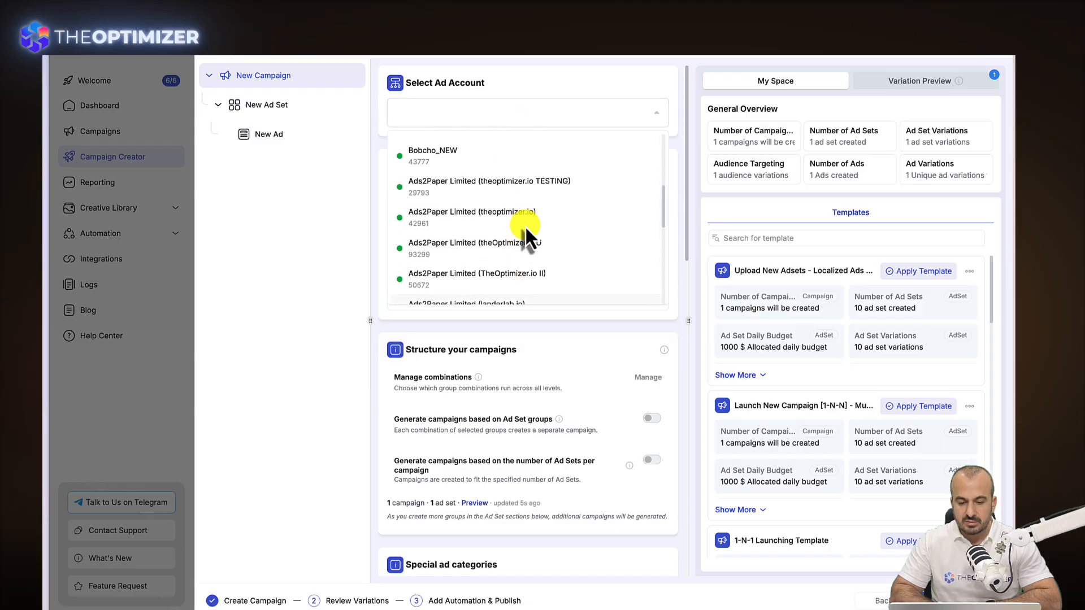
pyautogui.scroll(1, 524, 226)
pyautogui.click(524, 192)
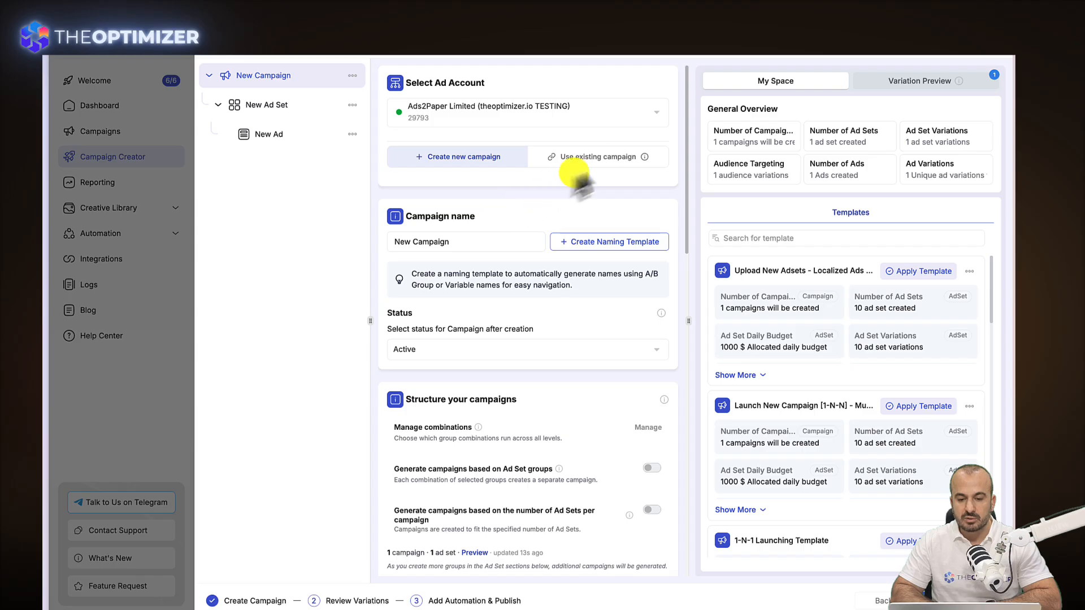
# Load the existing campaign US_Solar_Testing__2026-08-02 from the ad account and look over its ad sets.
pyautogui.click(604, 159)
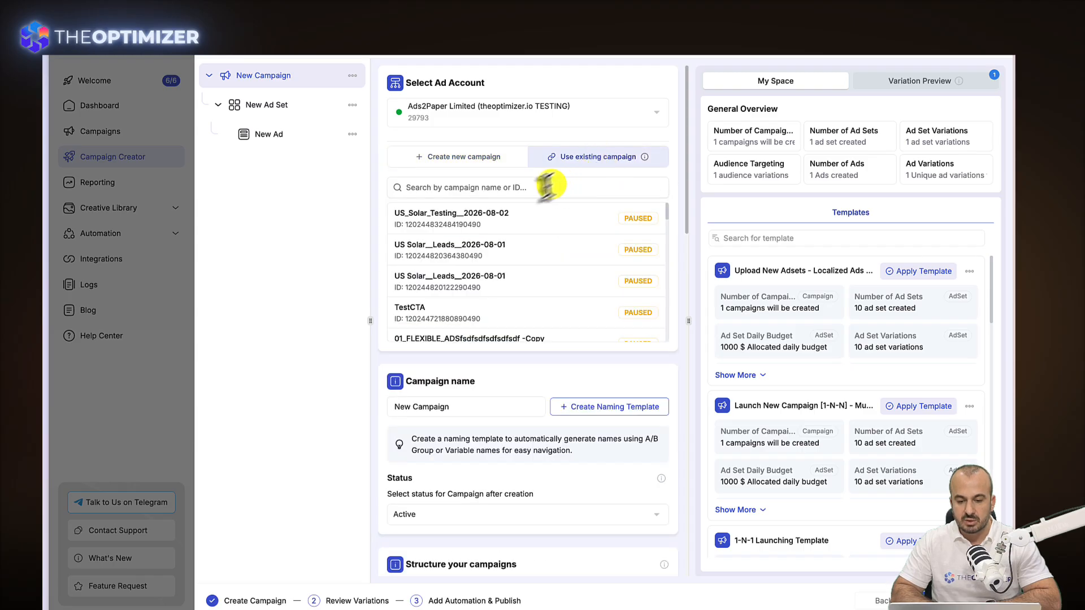
pyautogui.click(513, 223)
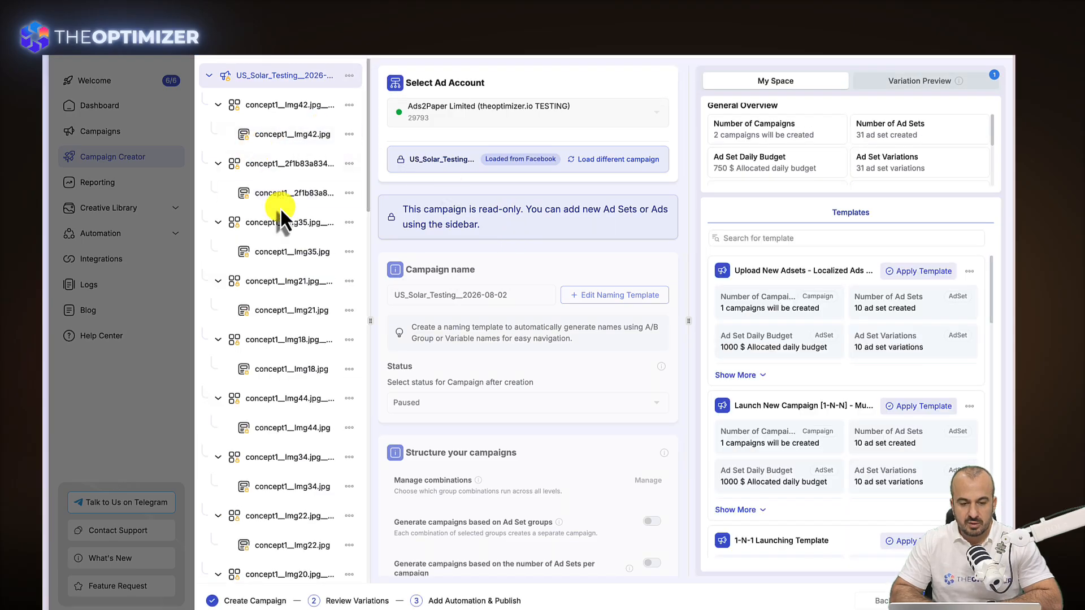
pyautogui.scroll(-2, 280, 208)
pyautogui.scroll(2, 280, 208)
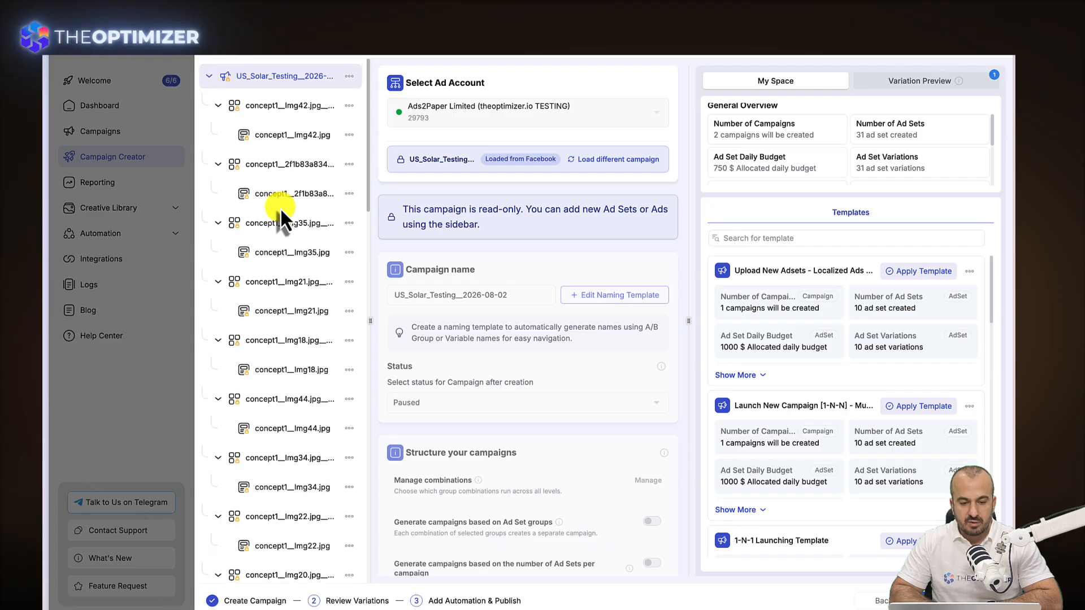
pyautogui.scroll(-1, 280, 208)
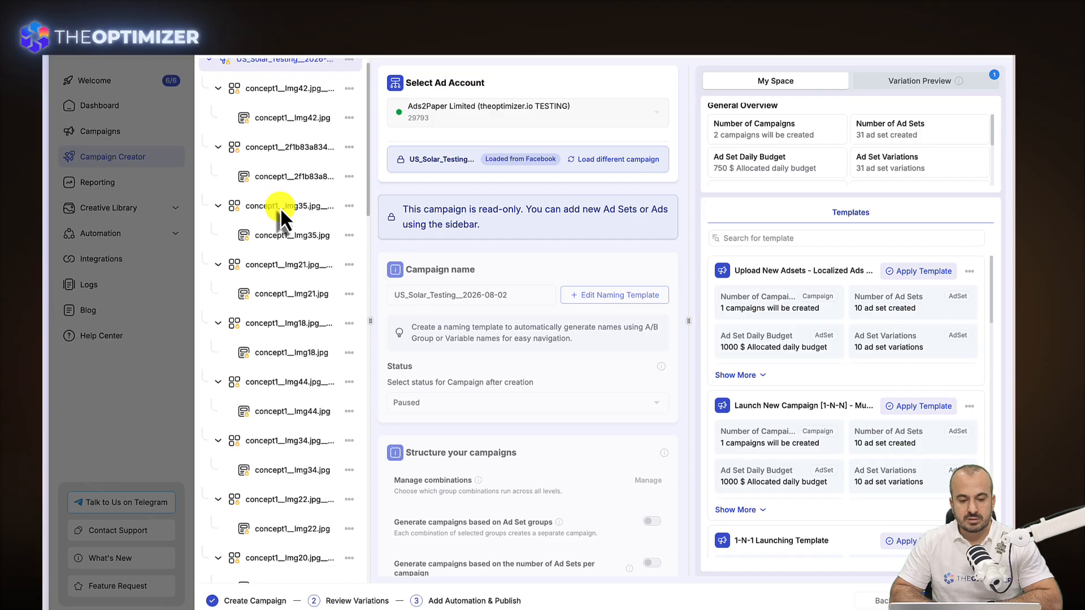
pyautogui.scroll(1, 280, 208)
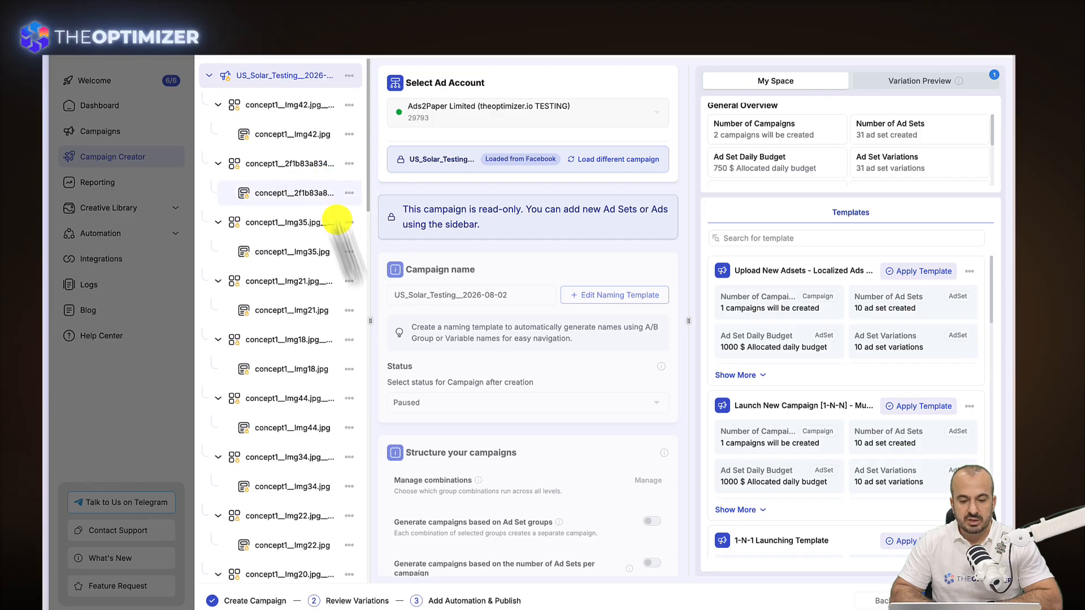
# Widen the campaign structure tree to show full names and collapse its first three ad sets.
pyautogui.moveTo(368, 327); pyautogui.dragTo(489, 308)
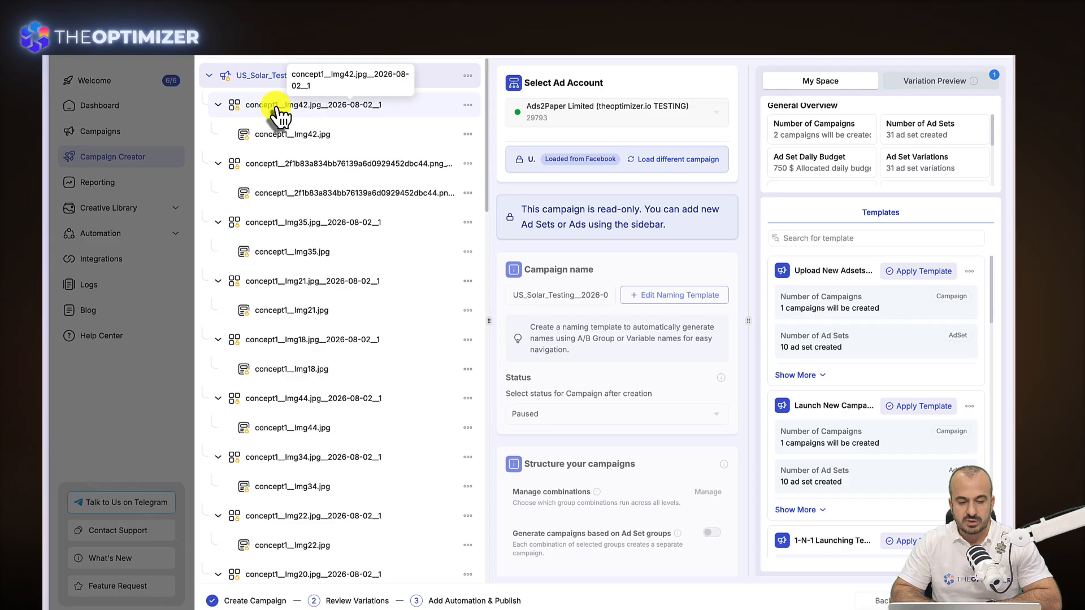
pyautogui.click(219, 106)
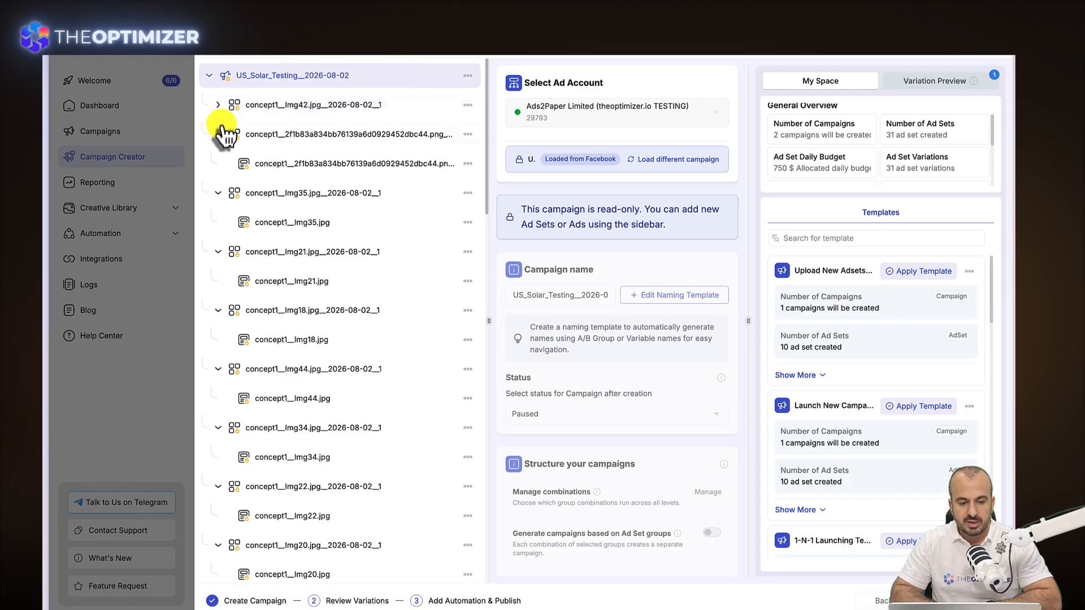
pyautogui.click(219, 135)
pyautogui.click(219, 164)
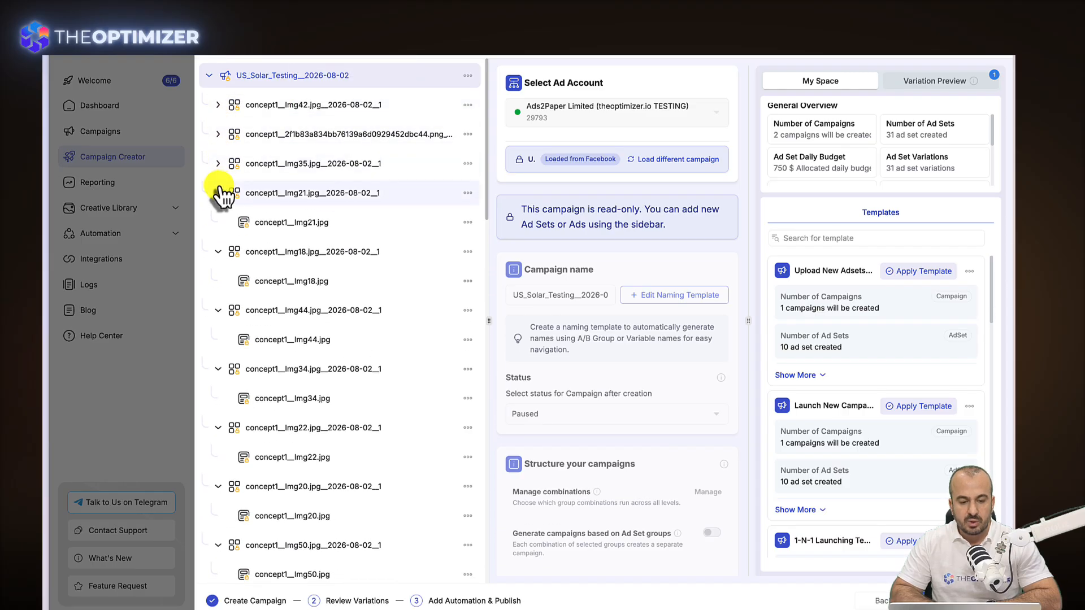
pyautogui.click(222, 189)
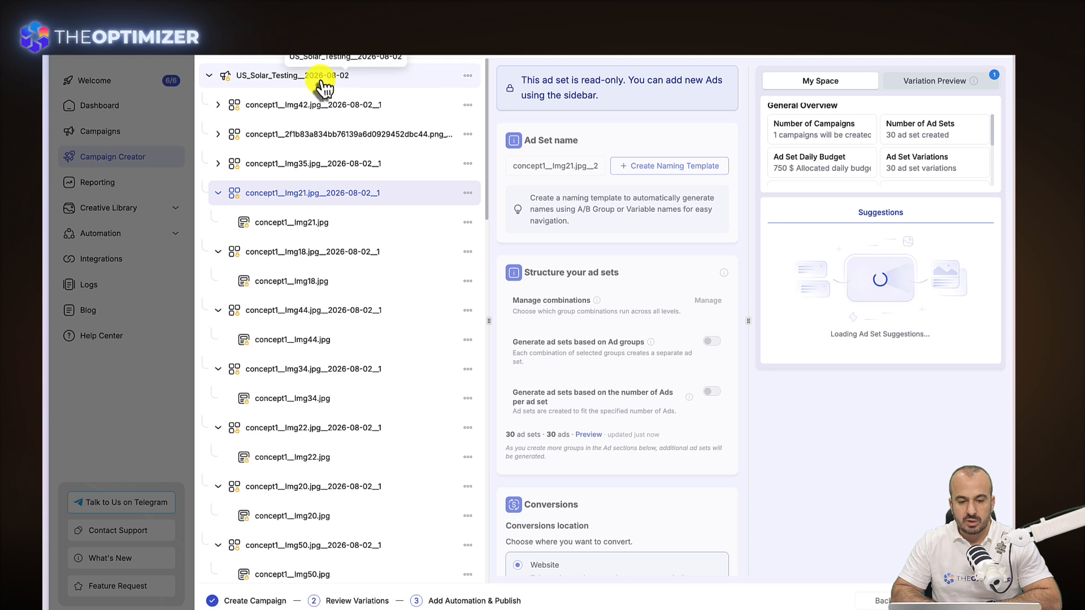
# Create a new ad set in the US_Solar_Testing__2026-08-02 campaign and open its settings.
pyautogui.click(466, 77)
pyautogui.click(468, 76)
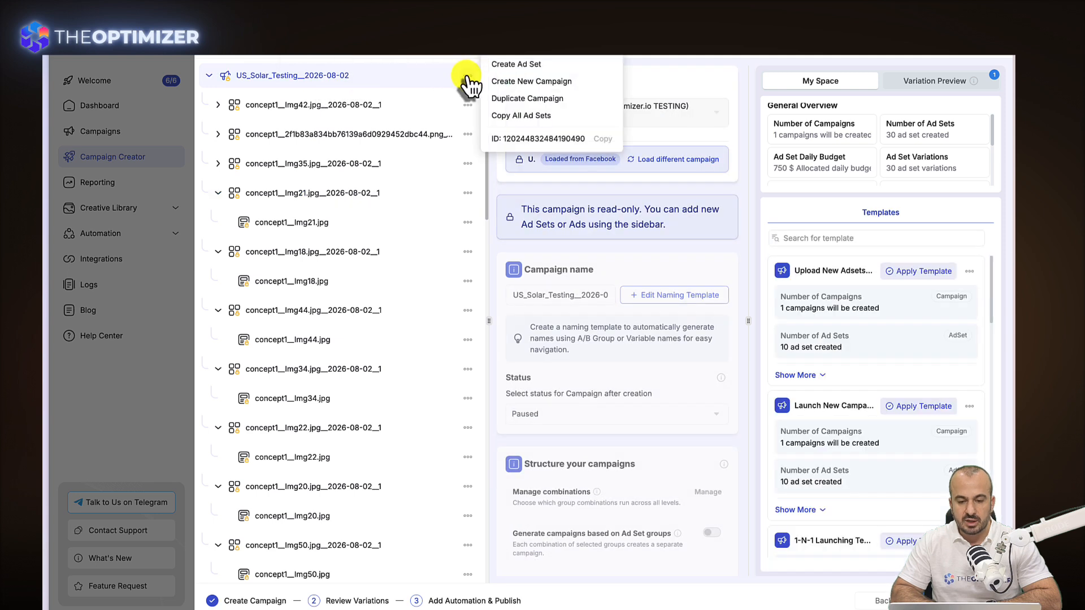
pyautogui.click(523, 67)
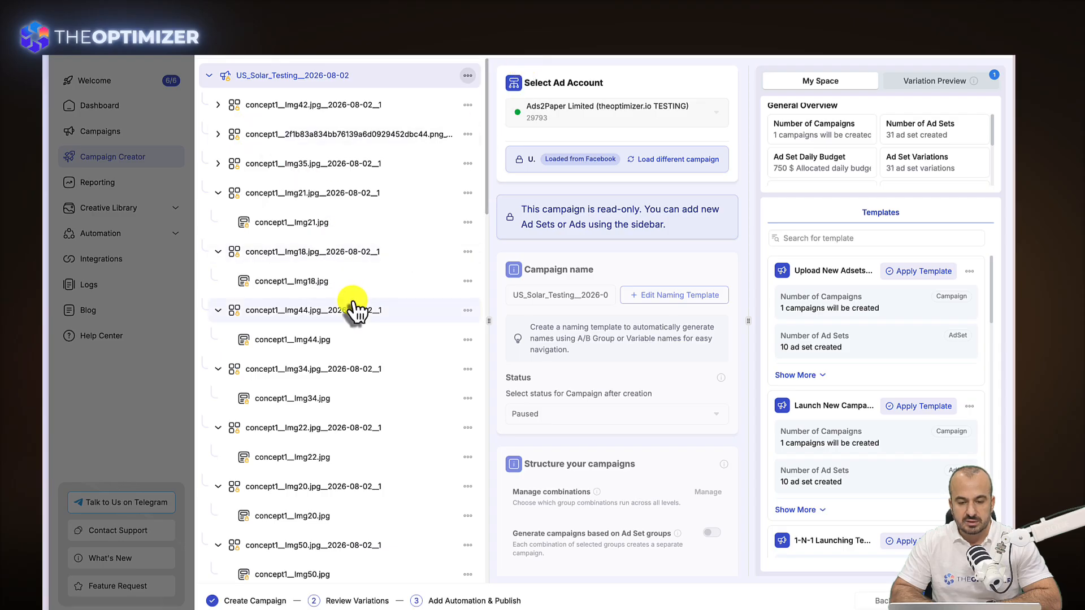
pyautogui.scroll(-15, 352, 311)
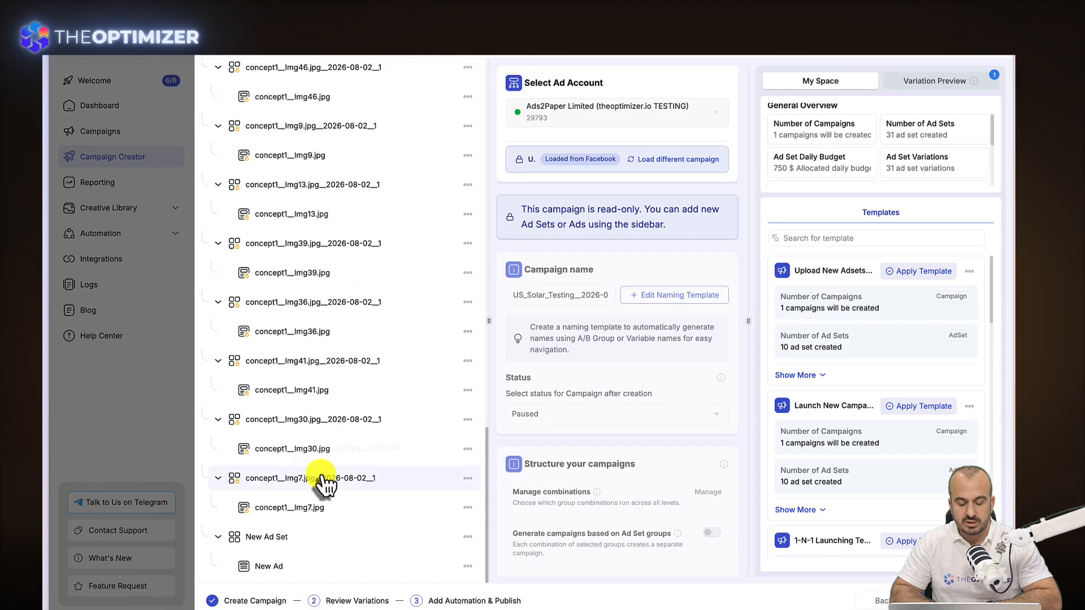
pyautogui.scroll(8, 322, 484)
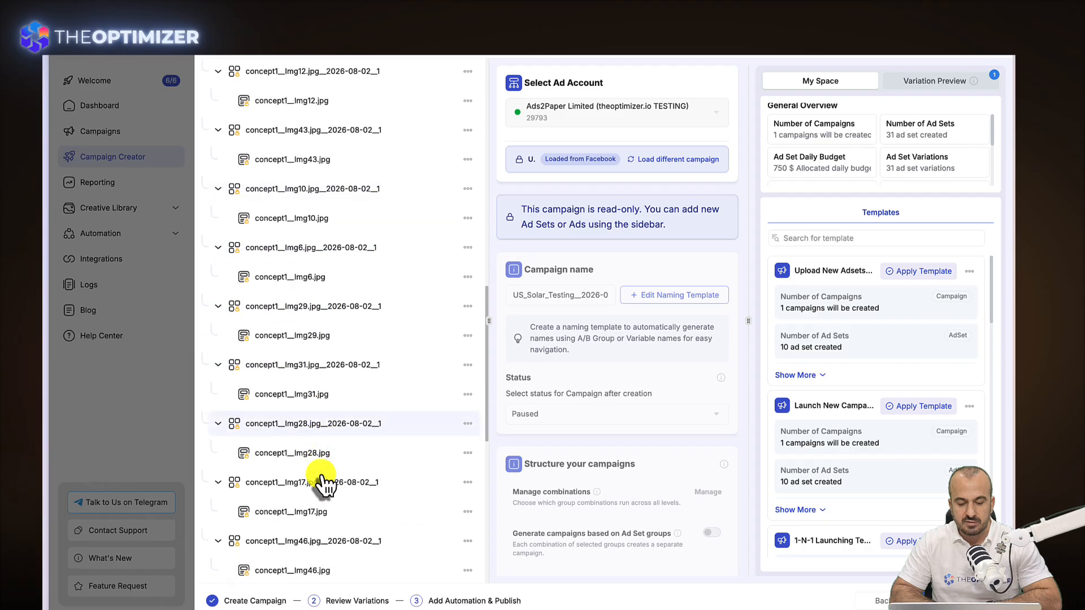
pyautogui.scroll(-8, 322, 484)
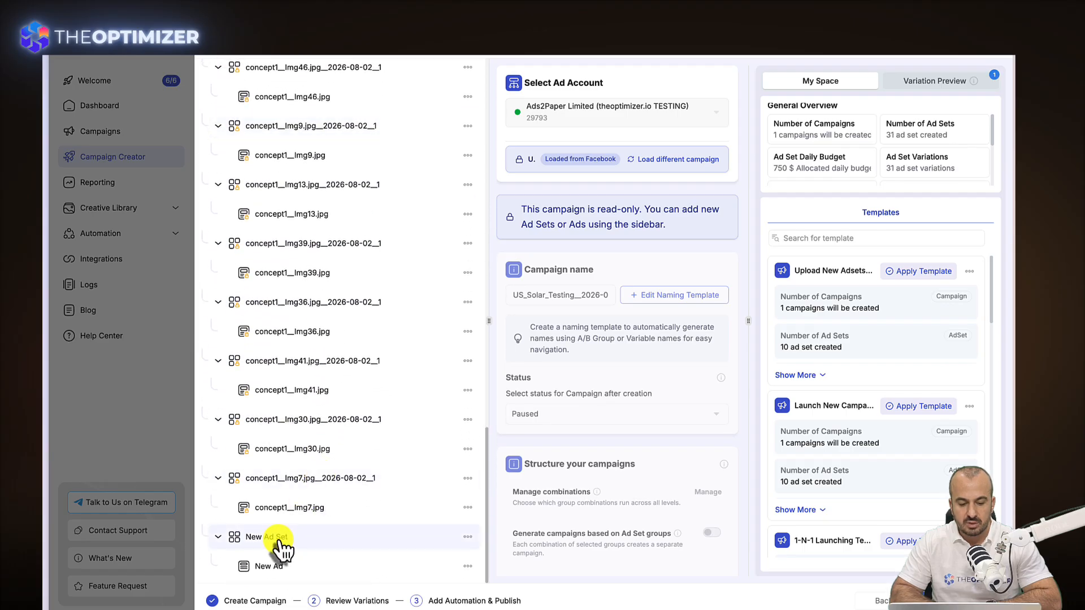
pyautogui.click(327, 543)
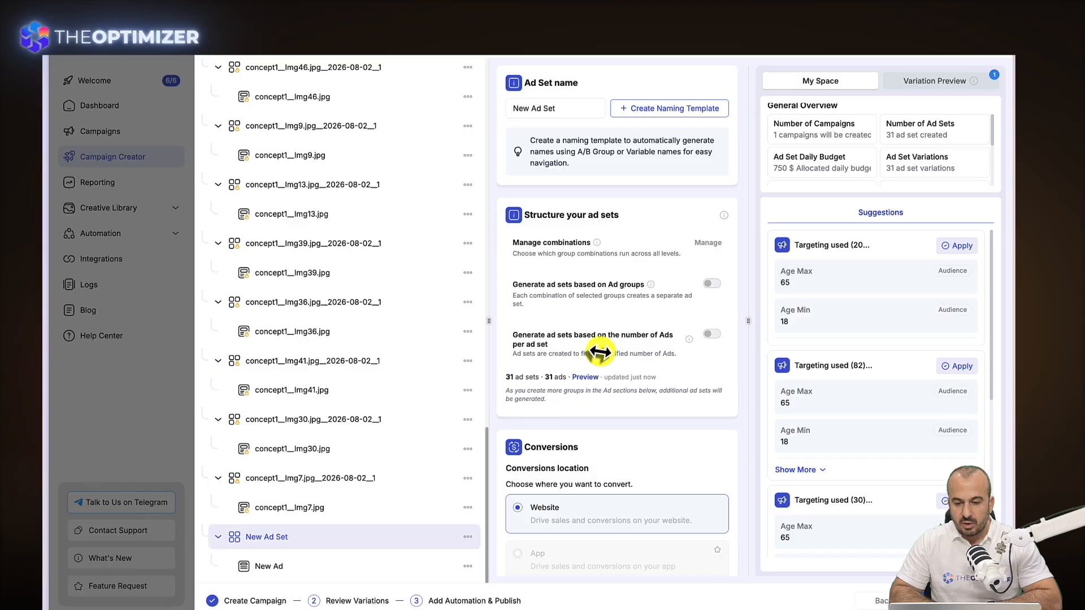
# Examine the new ad set's structure, conversion, budget and schedule settings, giving the settings area more room.
pyautogui.moveTo(488, 321); pyautogui.dragTo(415, 319)
pyautogui.scroll(-3, 624, 256)
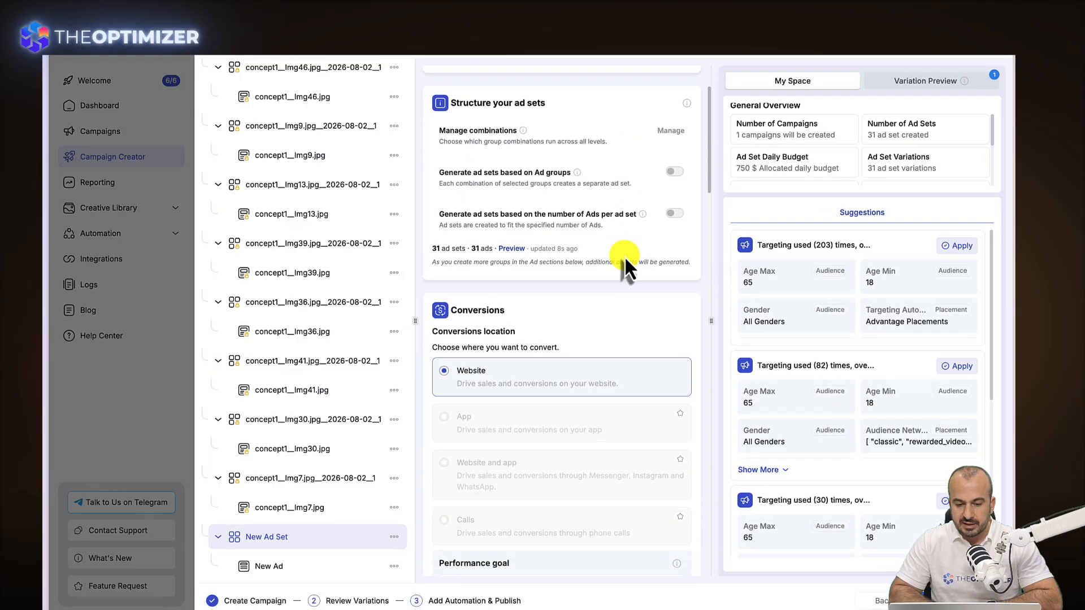
pyautogui.scroll(1, 624, 262)
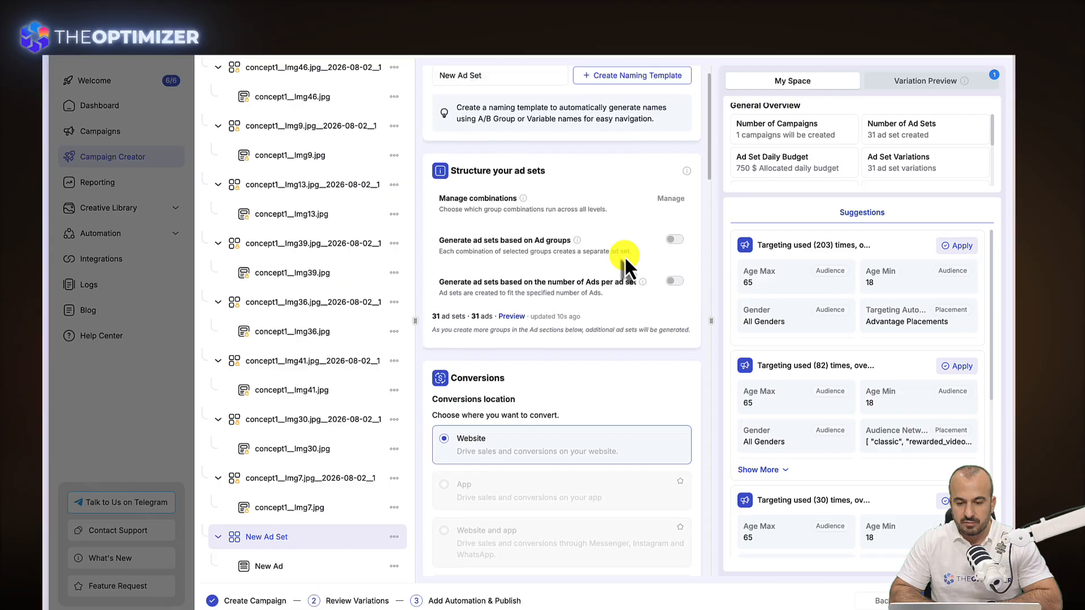
pyautogui.scroll(-5, 625, 256)
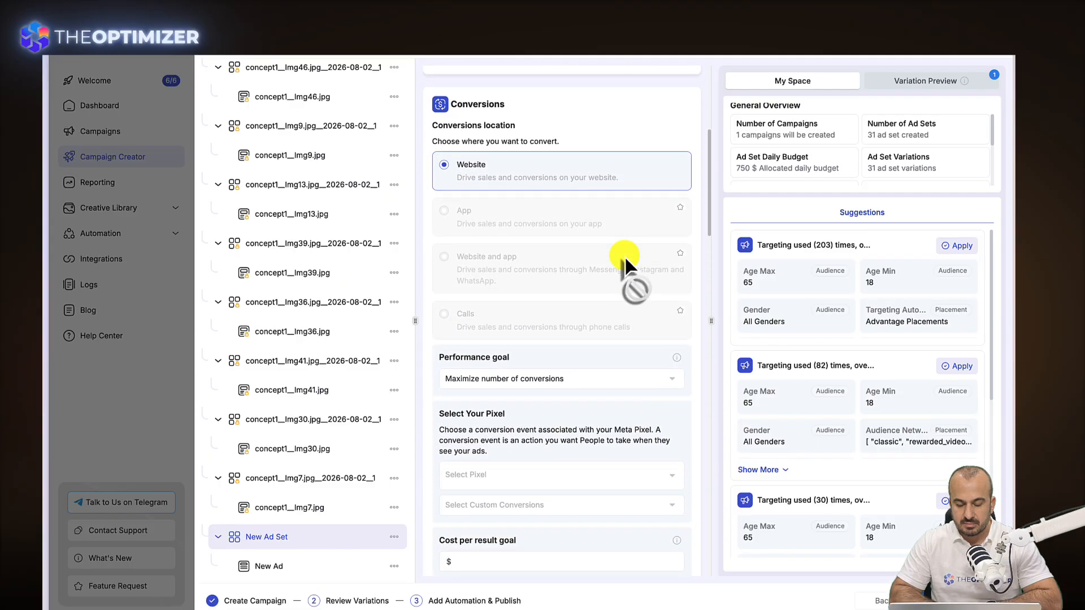
pyautogui.scroll(-7, 625, 256)
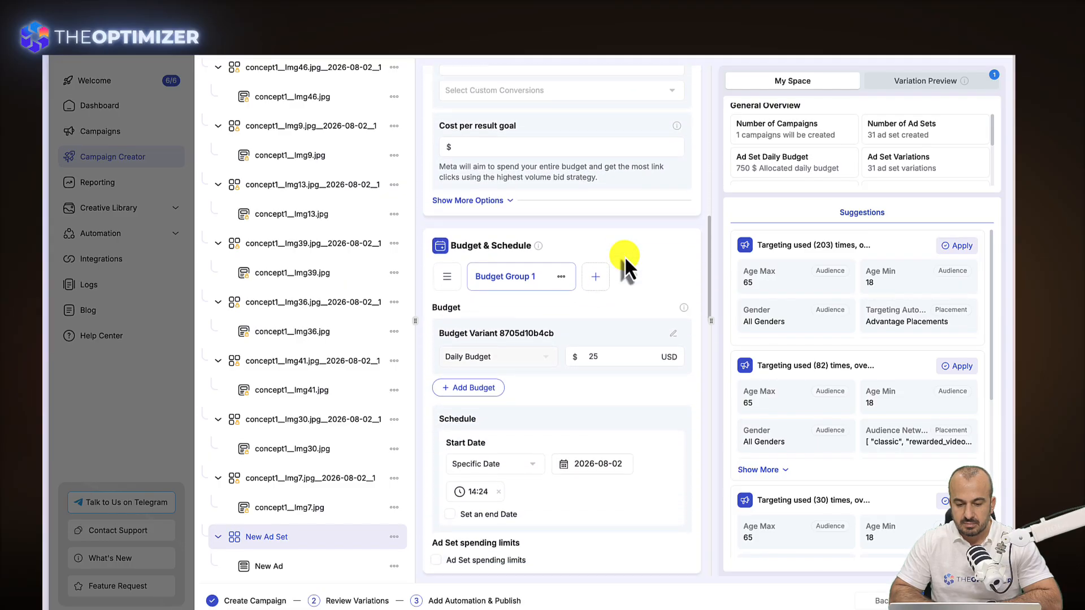
pyautogui.scroll(-2, 626, 259)
pyautogui.doubleClick(600, 273)
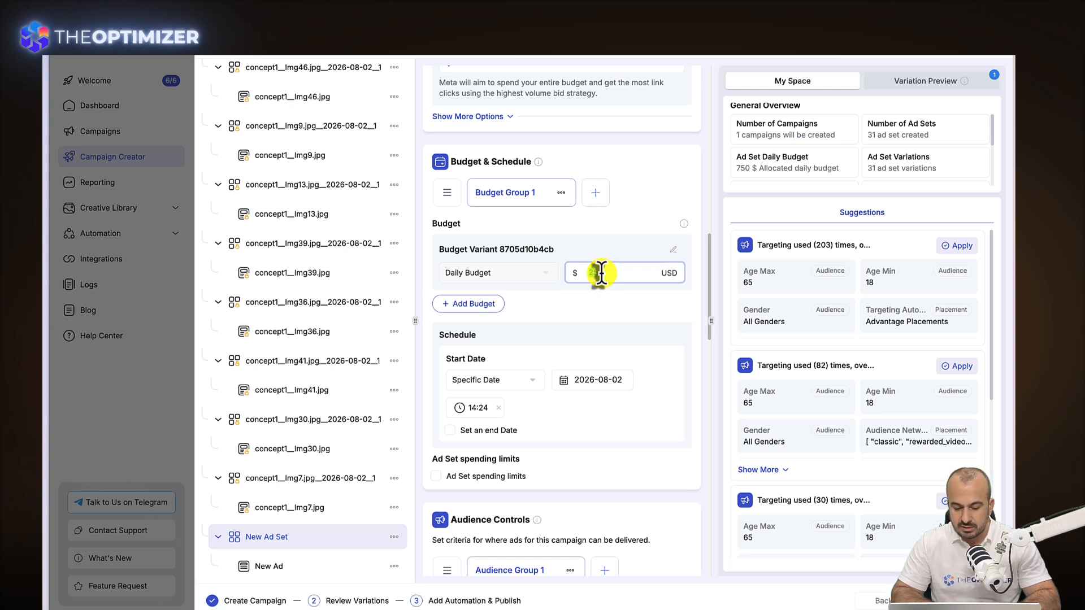
pyautogui.scroll(-3, 593, 294)
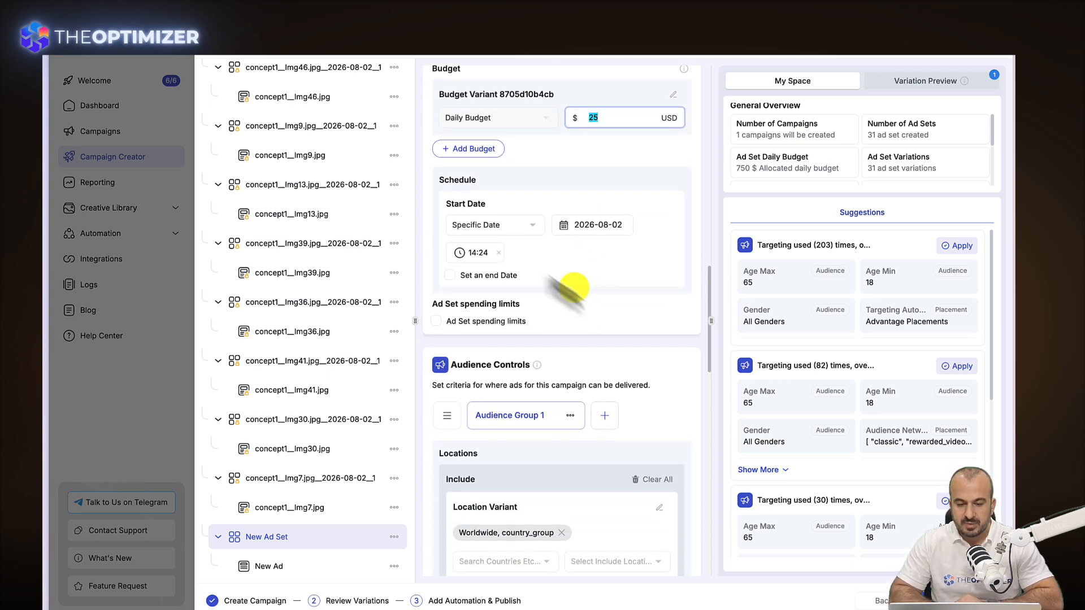
pyautogui.scroll(-1, 568, 248)
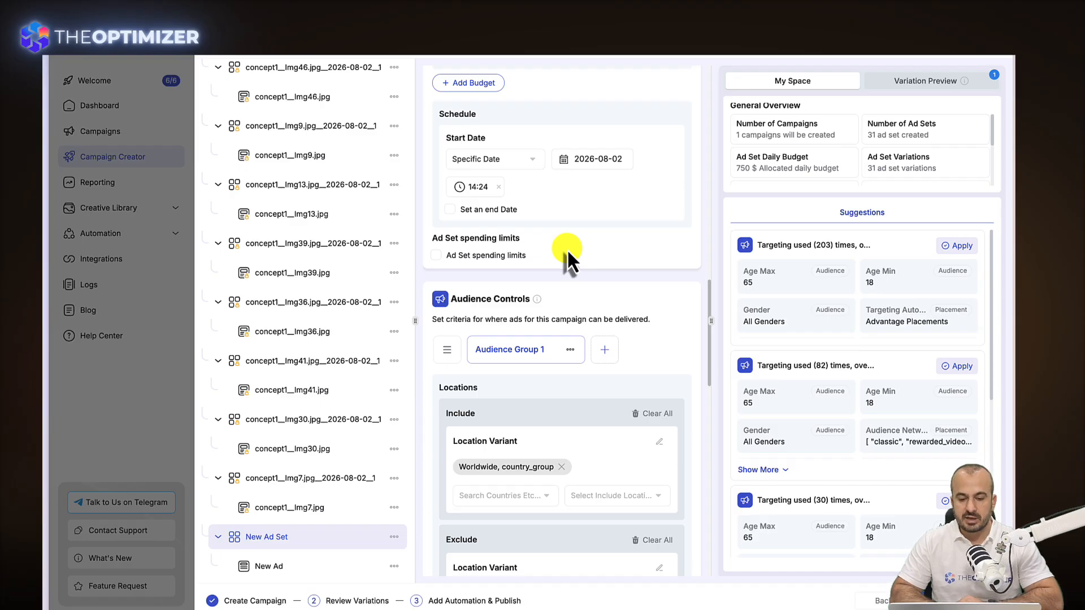
# Replace the Worldwide included location in Audience Group 1 with the country United States.
pyautogui.scroll(-1, 568, 248)
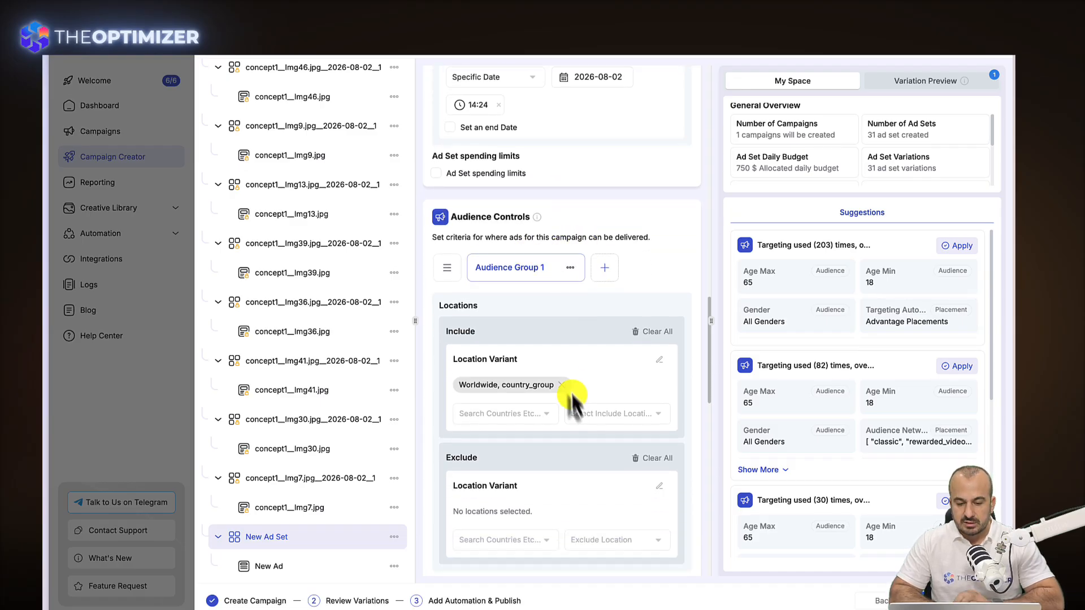
pyautogui.click(561, 386)
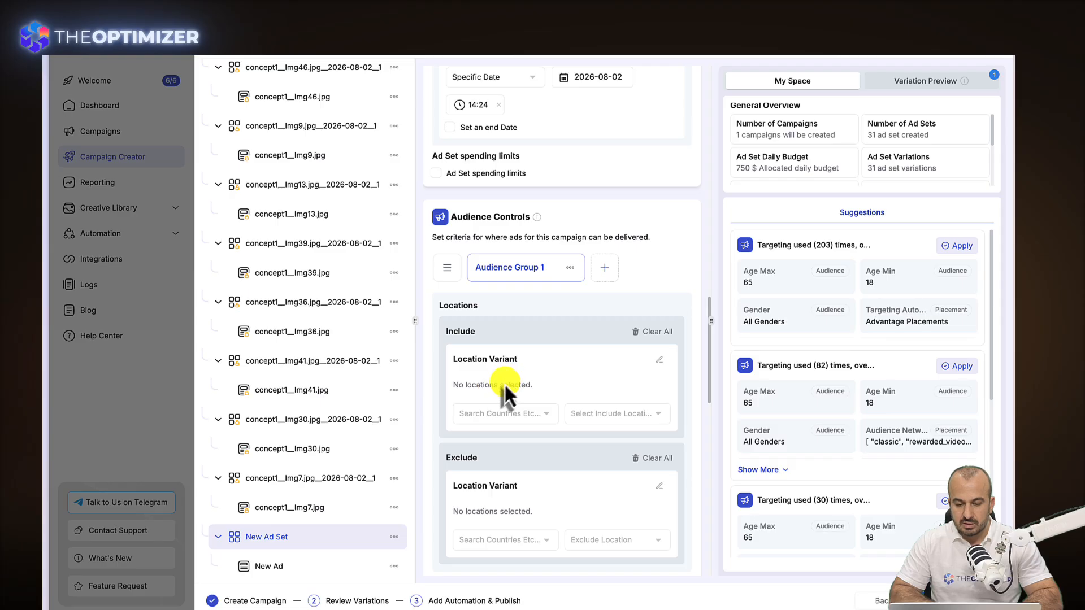
pyautogui.click(512, 415)
pyautogui.write('unite')
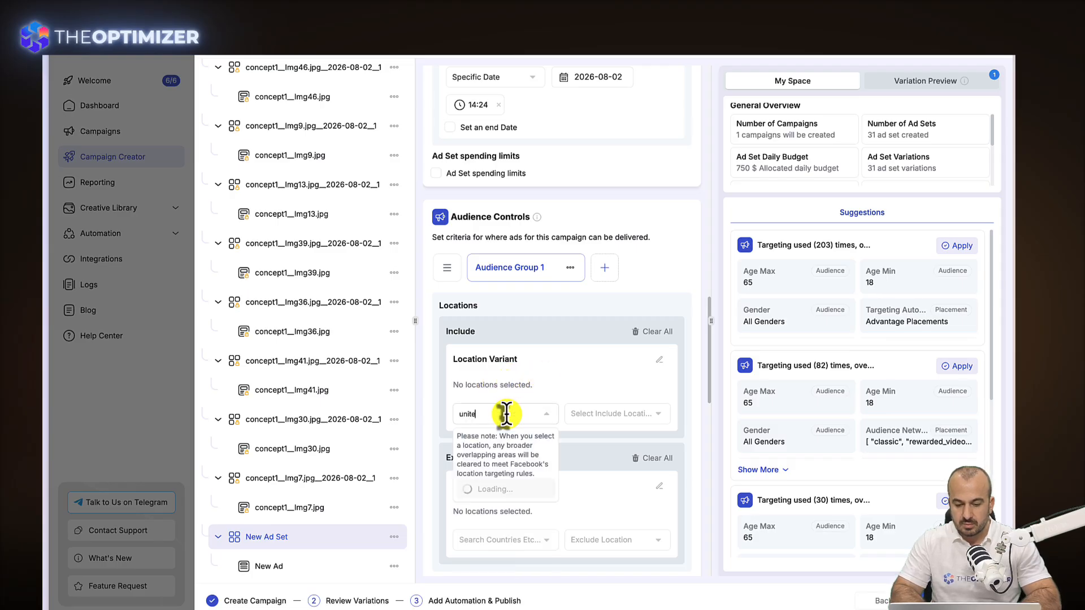
pyautogui.write('d states')
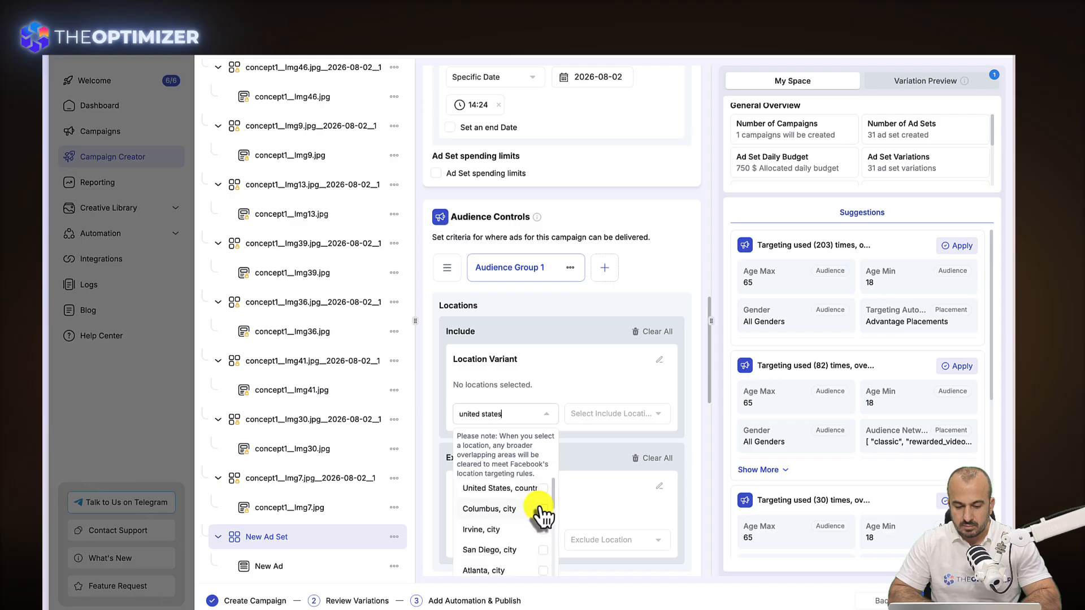
pyautogui.click(544, 490)
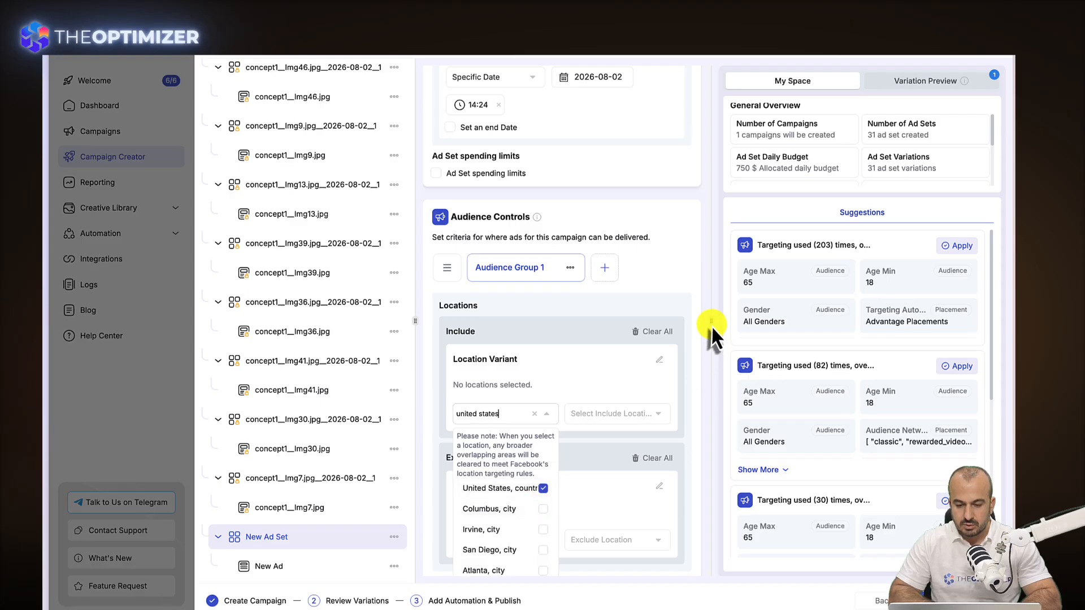
pyautogui.moveTo(783, 302); pyautogui.dragTo(781, 303)
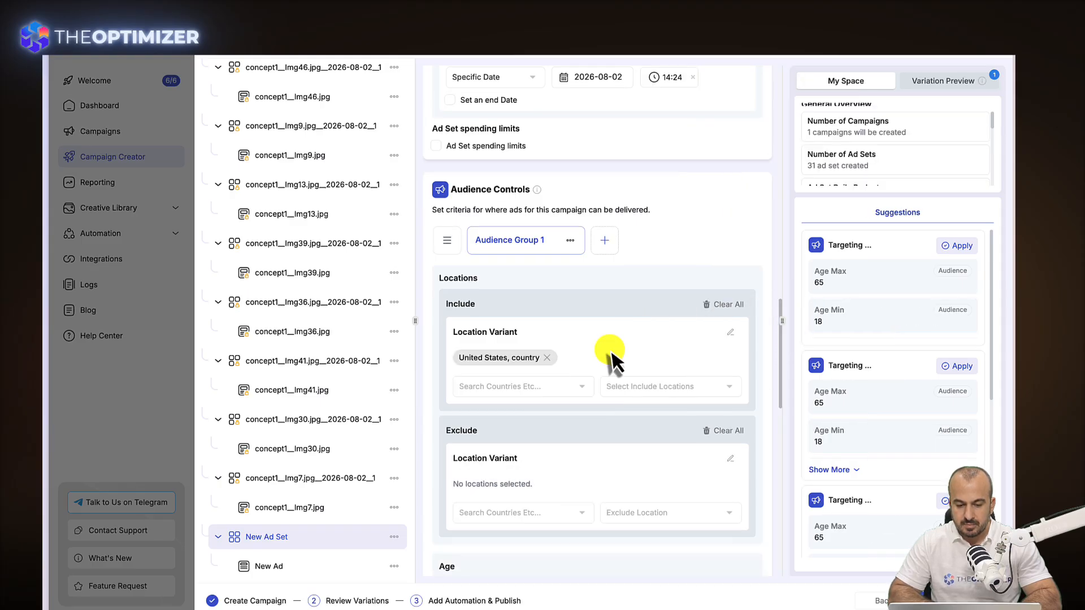
# Examine the new ad set's age, gender, language and custom audience targeting options.
pyautogui.scroll(-5, 608, 356)
pyautogui.scroll(-3, 609, 351)
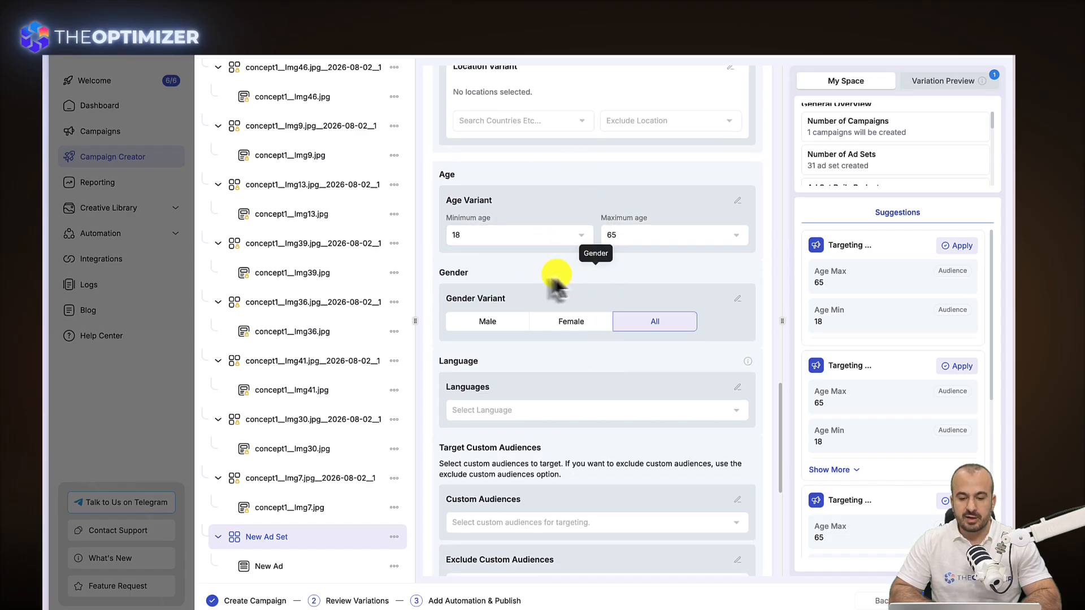
pyautogui.scroll(-2, 529, 282)
pyautogui.scroll(-1, 539, 286)
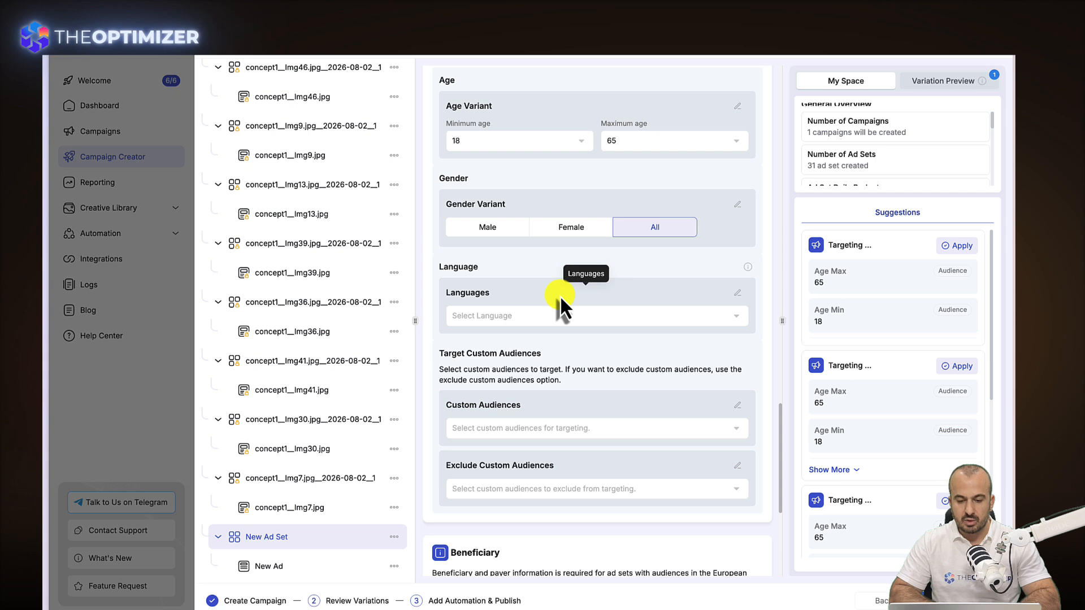
# Turn on generating ad sets by number of ads for the new ad set, with 1 ad per ad set.
pyautogui.scroll(-5, 539, 305)
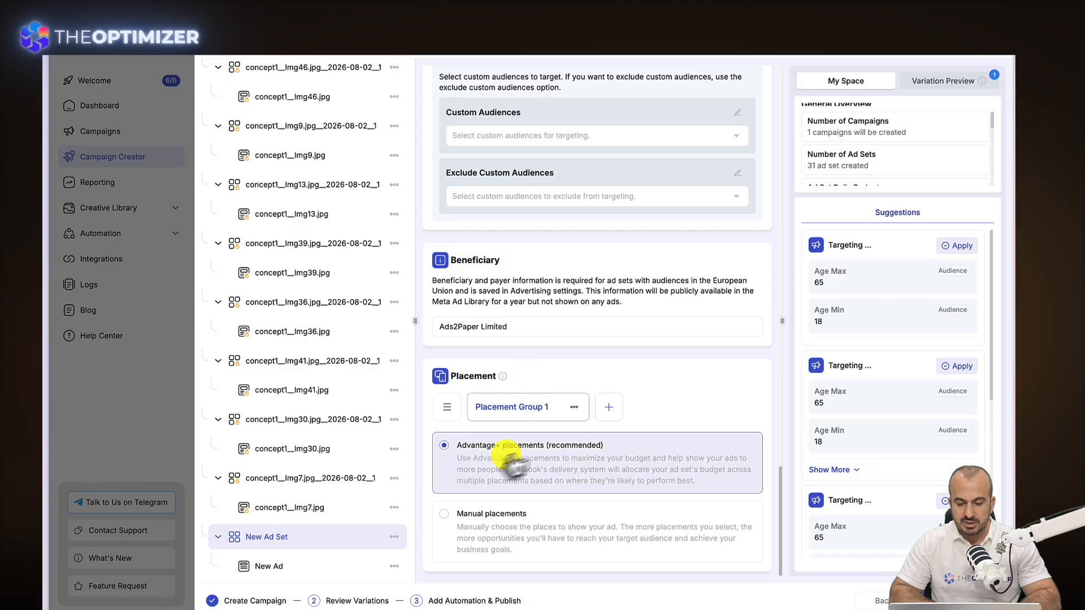
pyautogui.scroll(17, 529, 486)
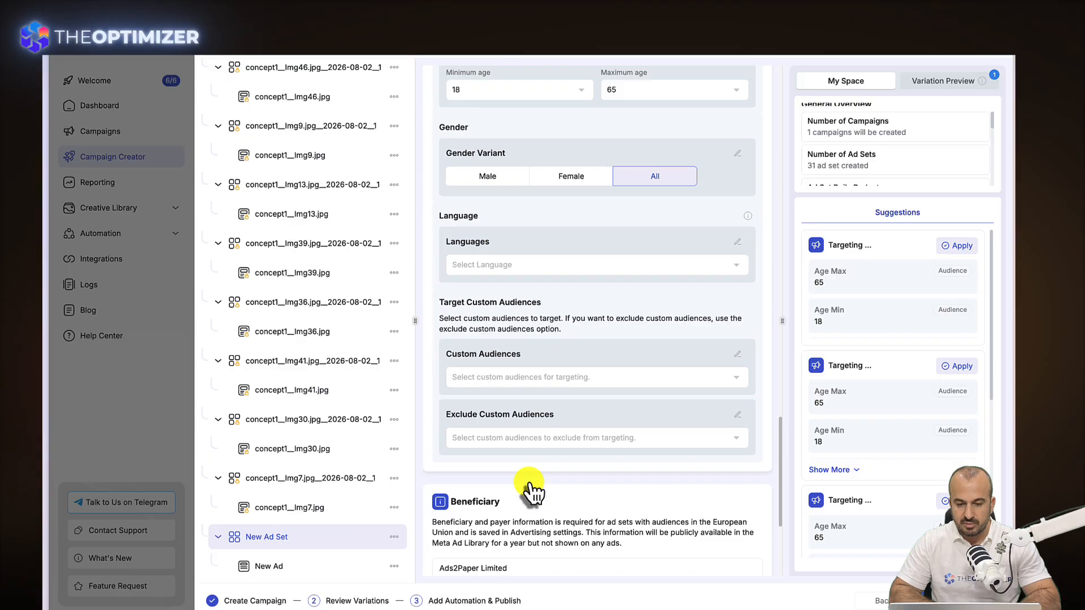
pyautogui.scroll(14, 529, 483)
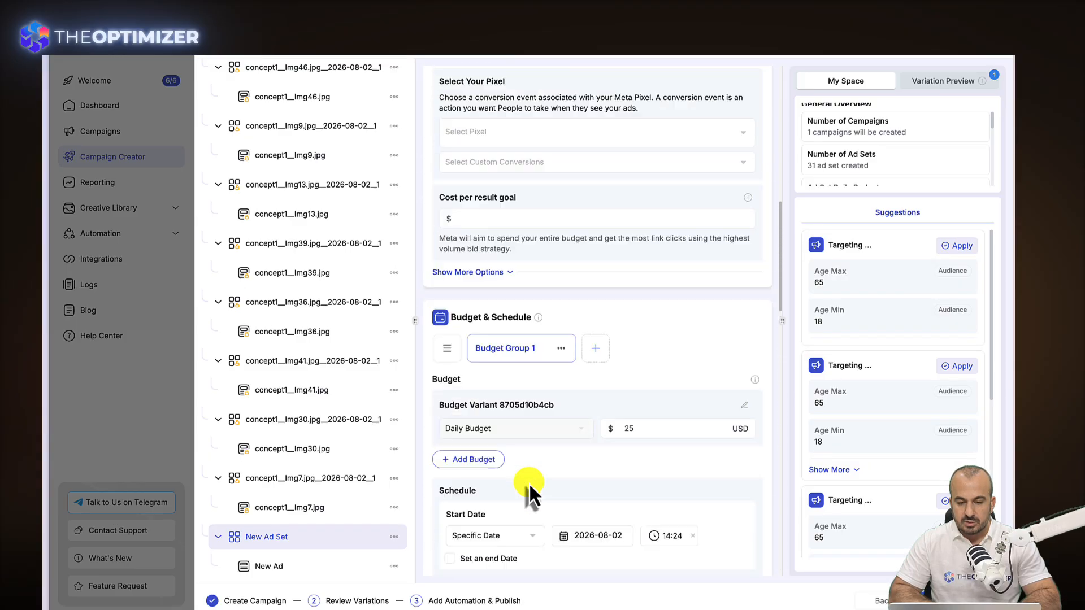
pyautogui.scroll(2, 529, 483)
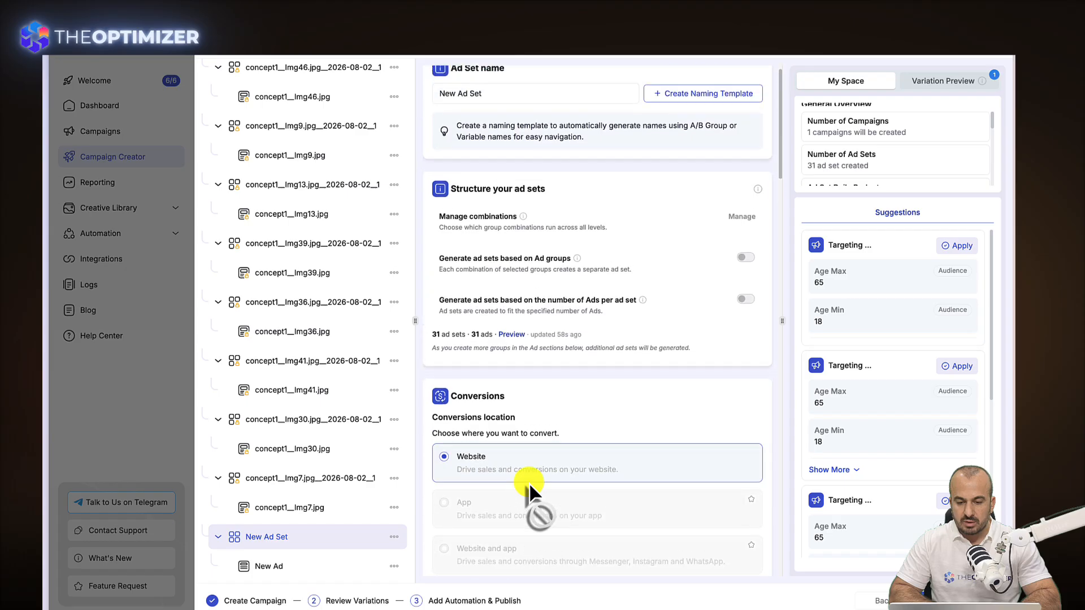
pyautogui.scroll(-1, 529, 482)
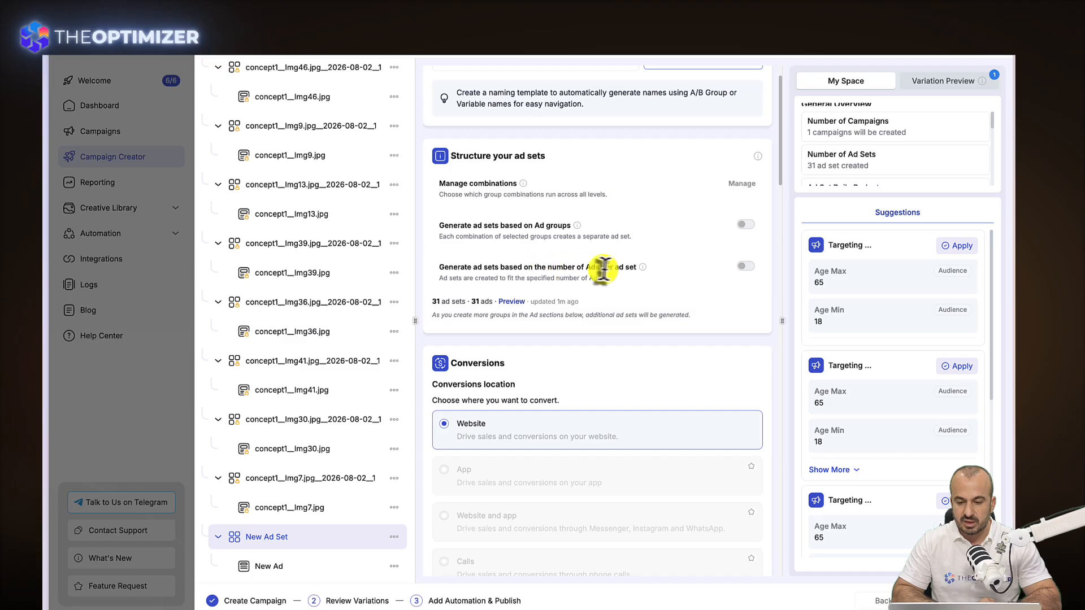
pyautogui.click(744, 266)
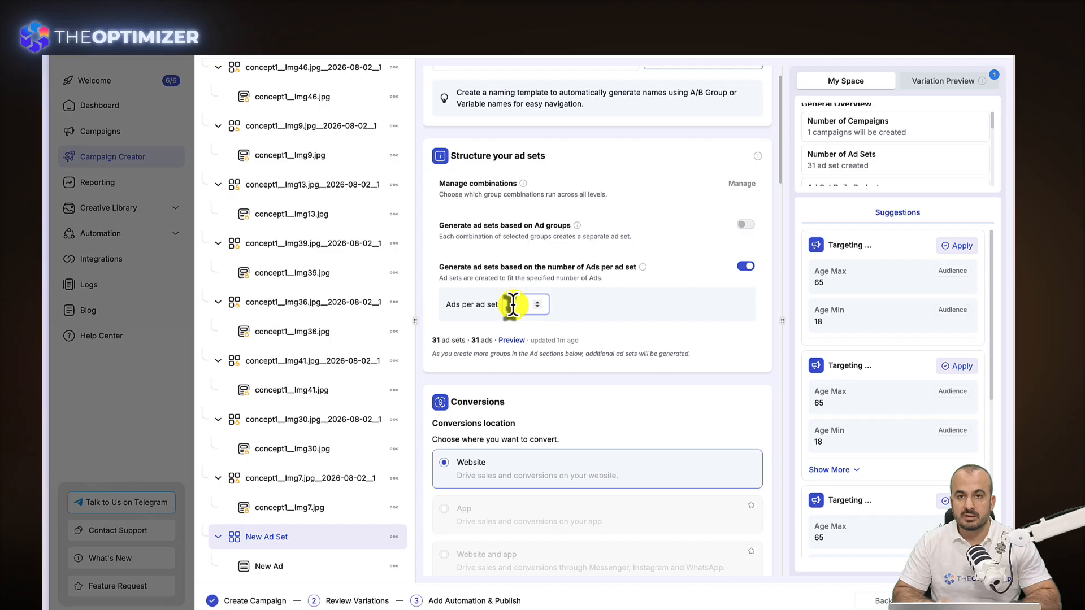
pyautogui.click(602, 334)
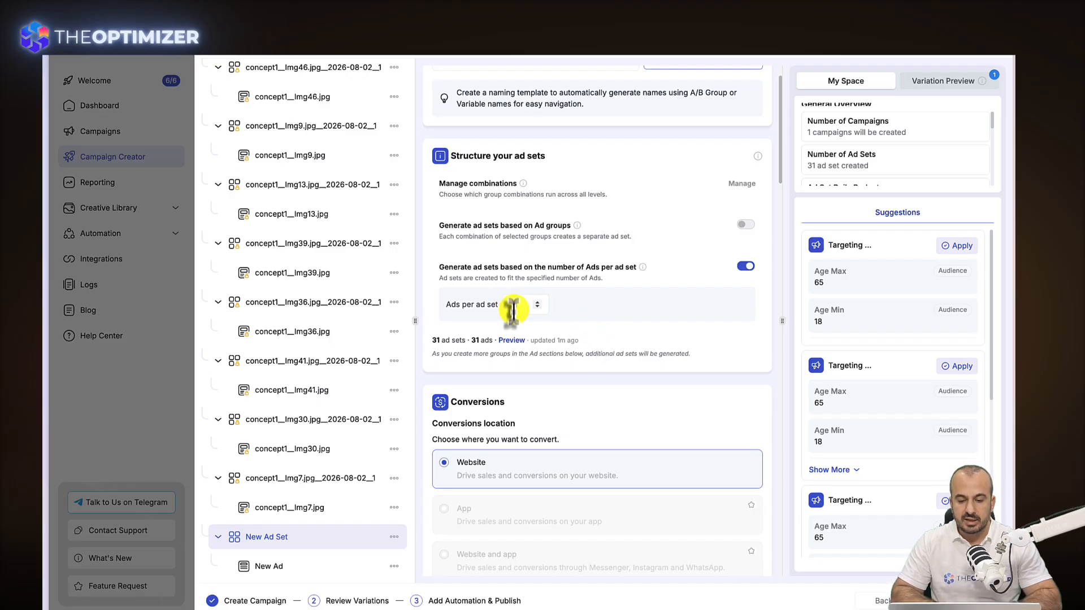
# Preview the campaign structure and review the new ad set's structure and conversion settings.
pyautogui.click(512, 340)
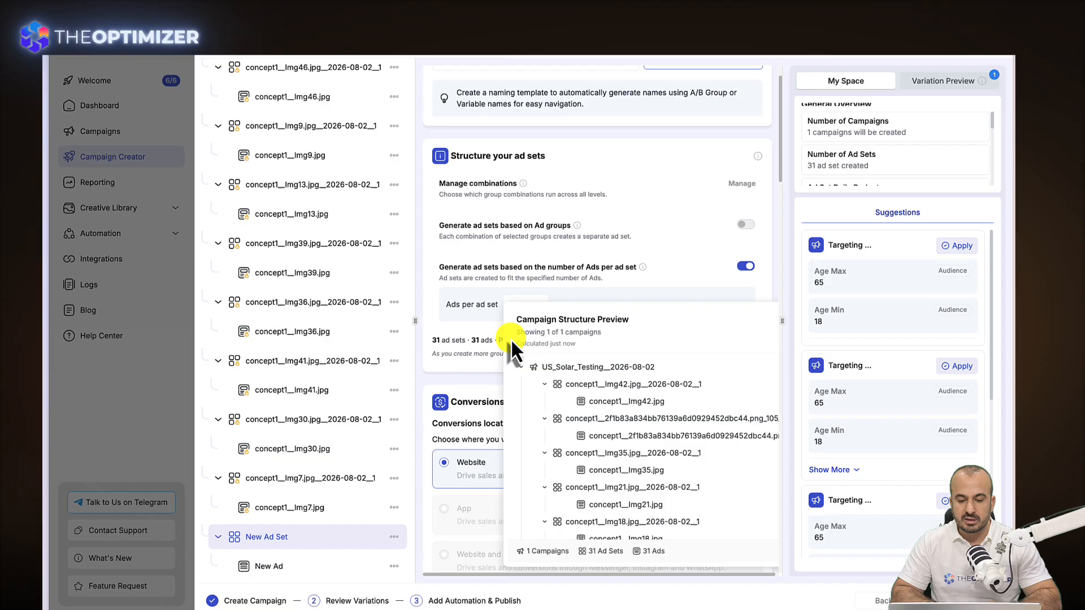
pyautogui.click(474, 329)
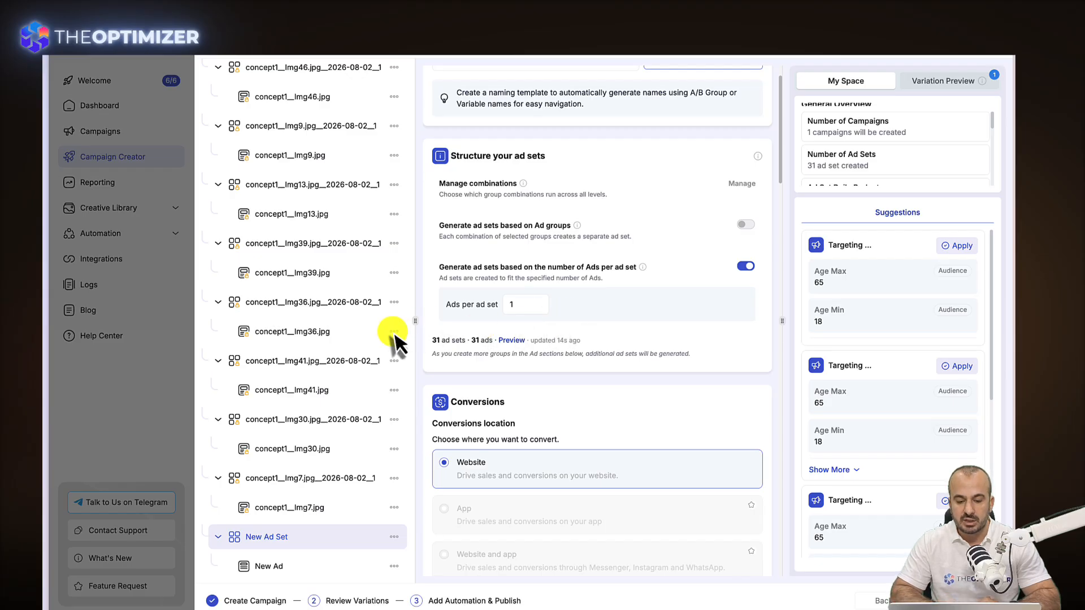
pyautogui.scroll(-1, 574, 339)
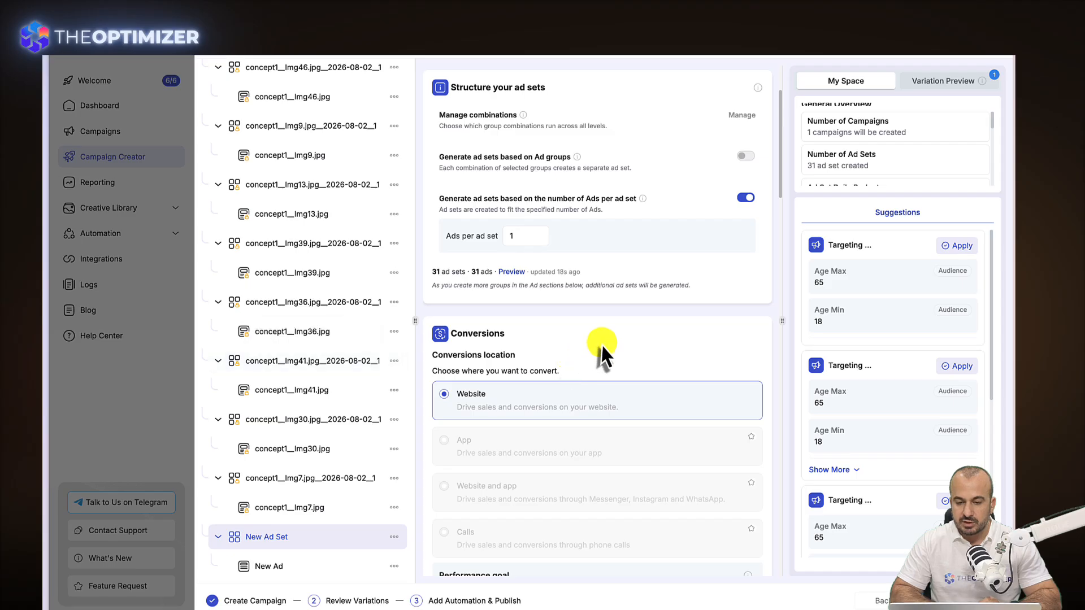
pyautogui.scroll(-1, 601, 358)
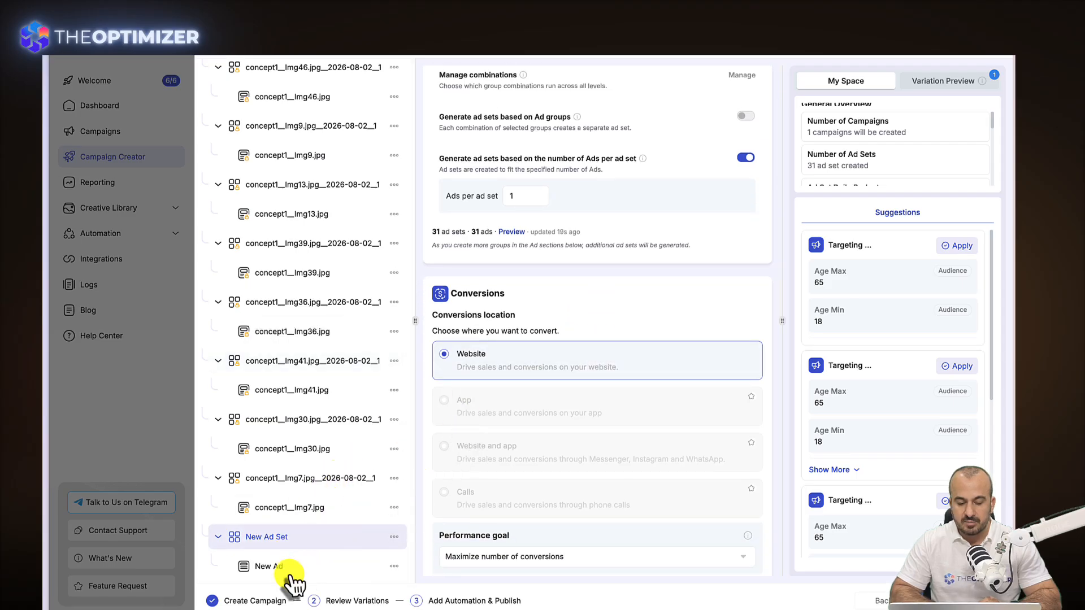
pyautogui.scroll(3, 567, 294)
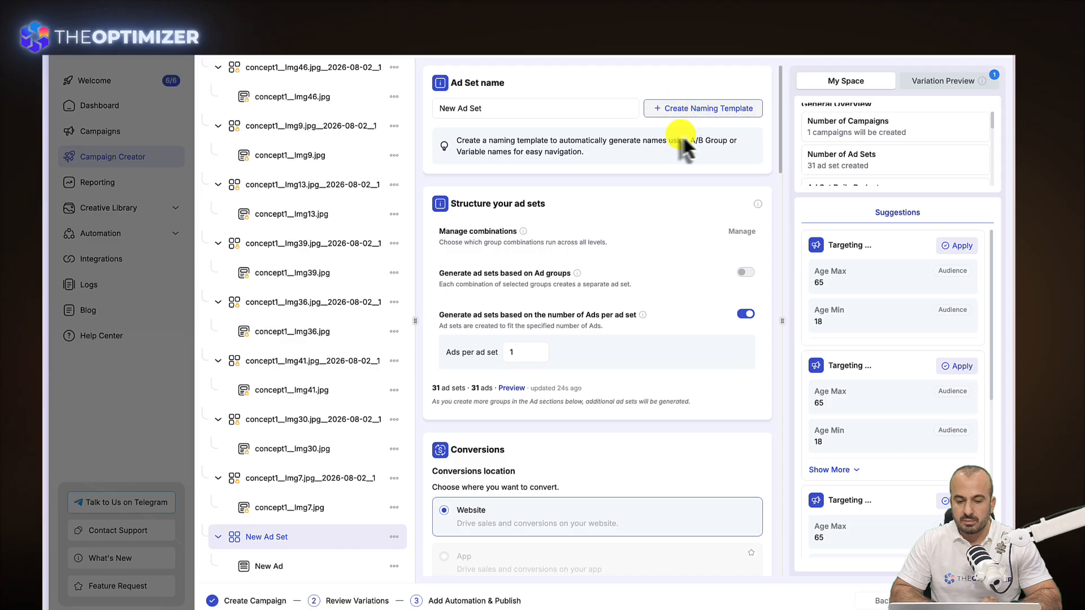
# Open the new ad in the new ad set and set its Facebook page to Bobcho Store.
pyautogui.click(270, 568)
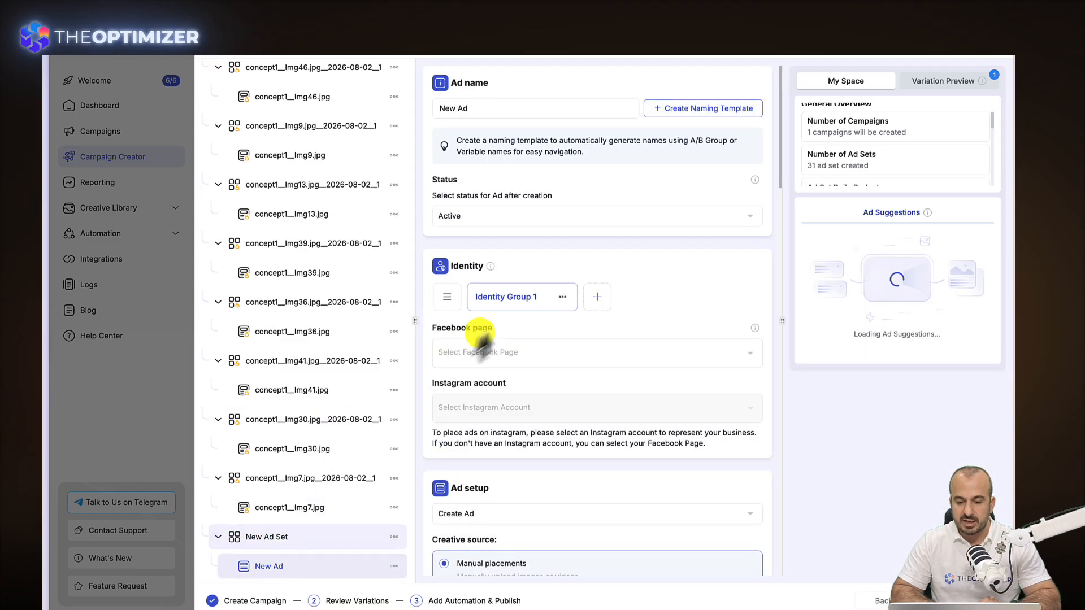
pyautogui.scroll(-1, 523, 308)
pyautogui.scroll(1, 523, 307)
pyautogui.scroll(-3, 521, 305)
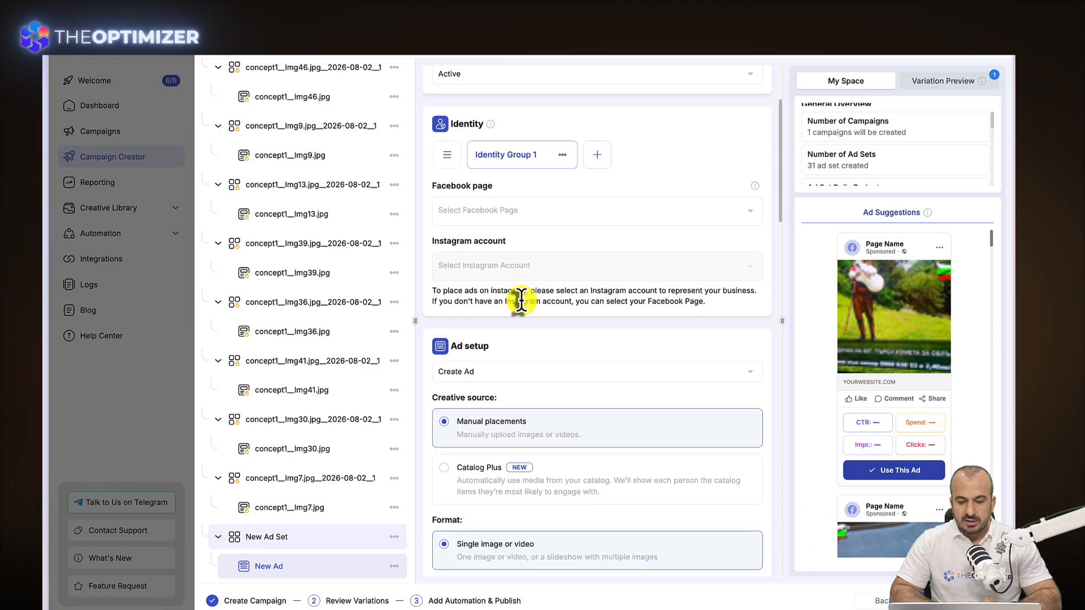
pyautogui.click(510, 195)
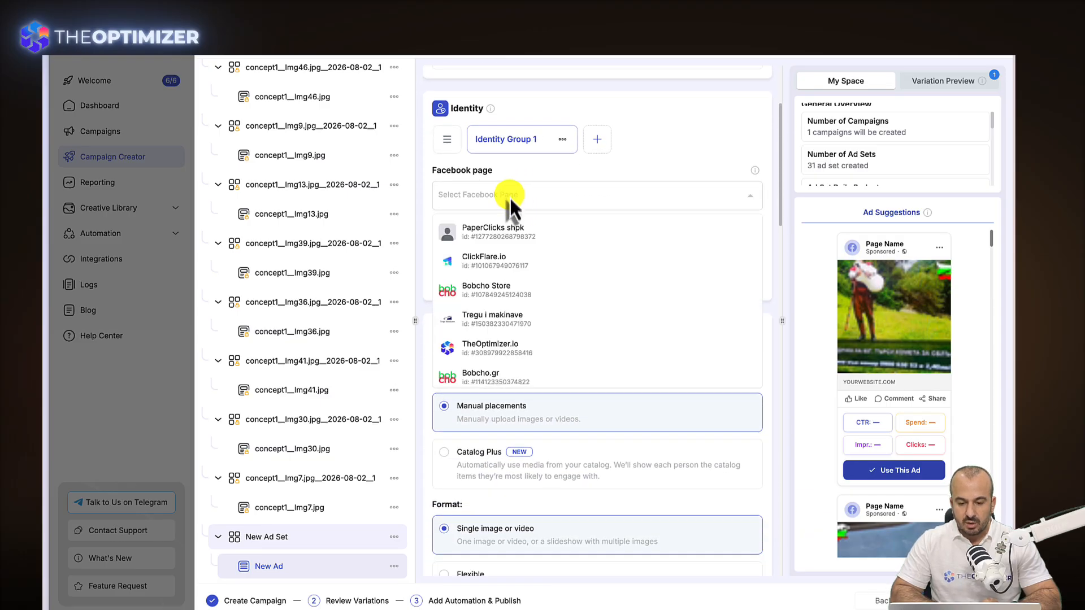
pyautogui.click(484, 288)
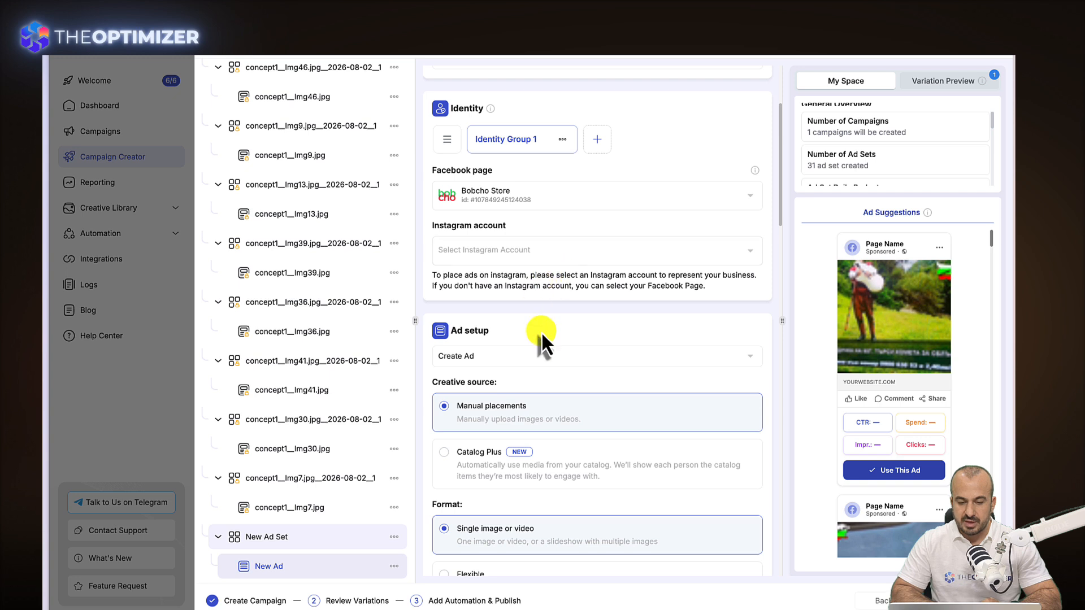
# Review the ad setup options and open the image selection for Creative Group 1's media.
pyautogui.scroll(-4, 541, 331)
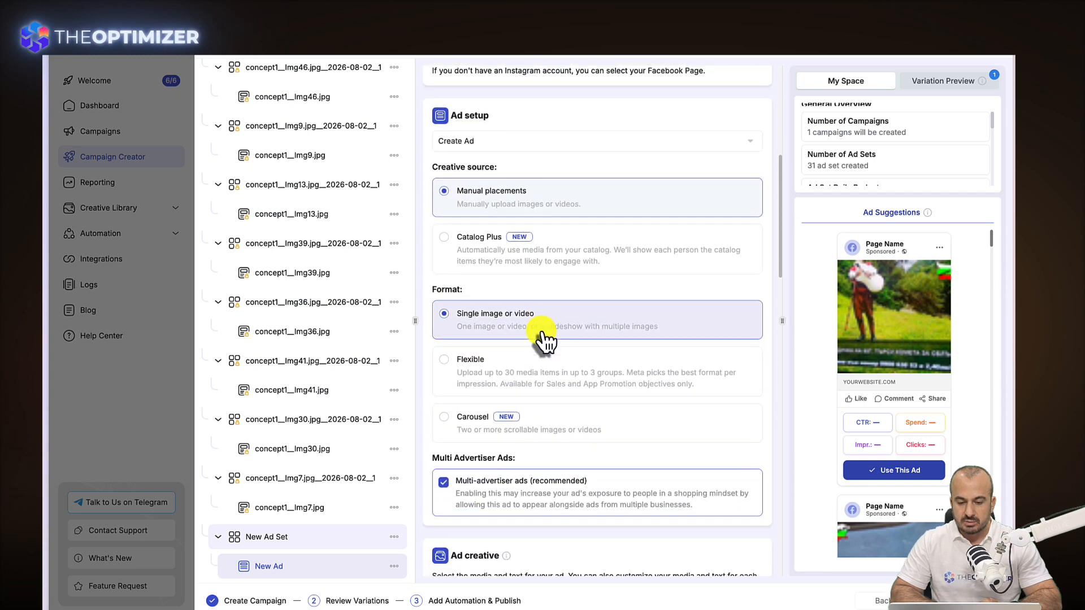
pyautogui.scroll(-1, 542, 334)
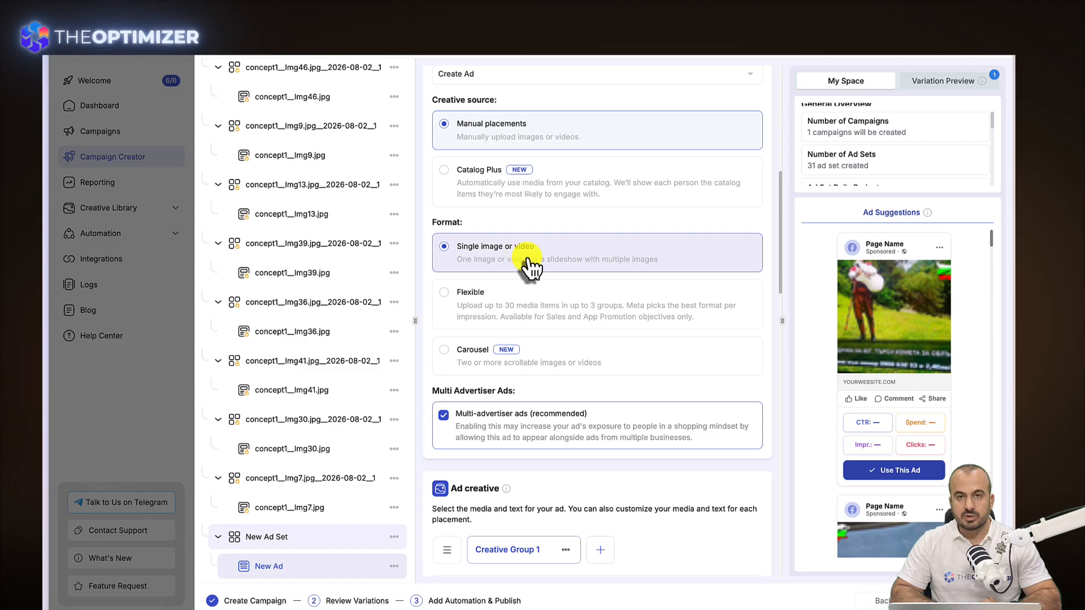
pyautogui.scroll(-1, 527, 266)
pyautogui.scroll(-4, 527, 265)
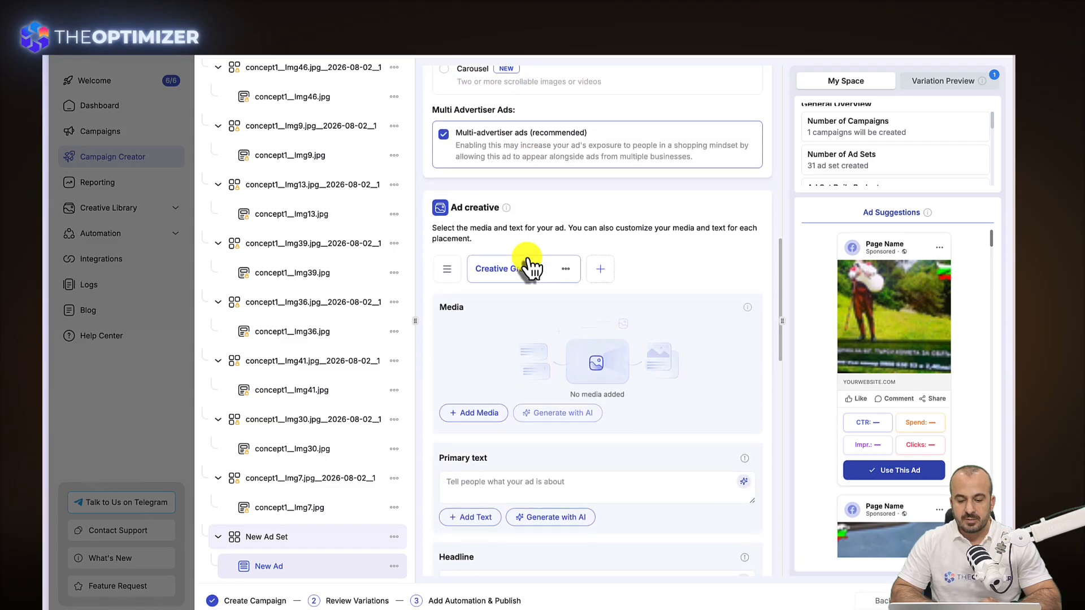
pyautogui.click(475, 322)
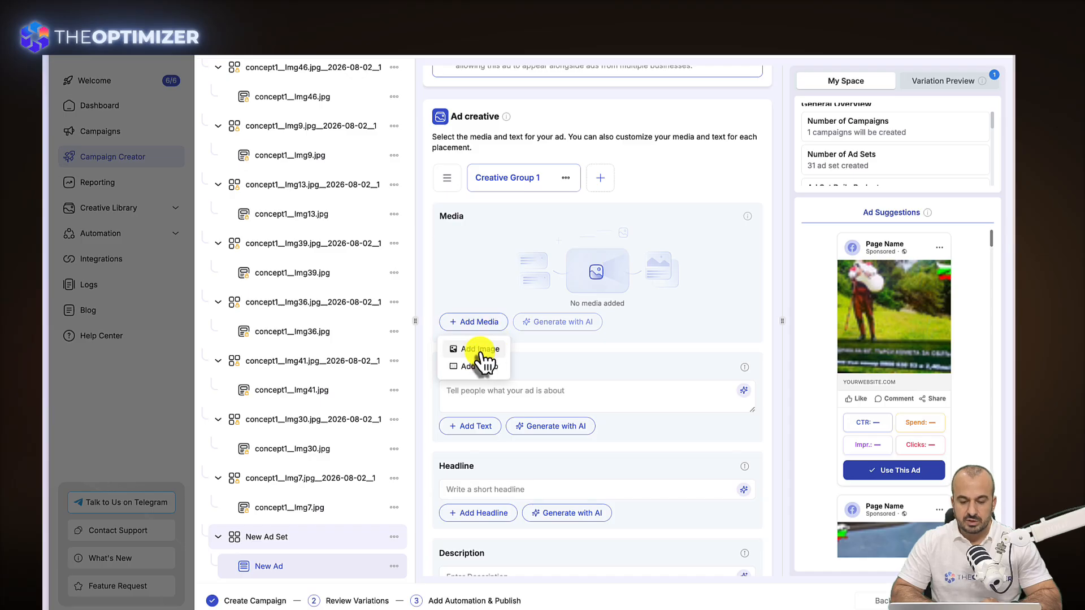
pyautogui.click(480, 349)
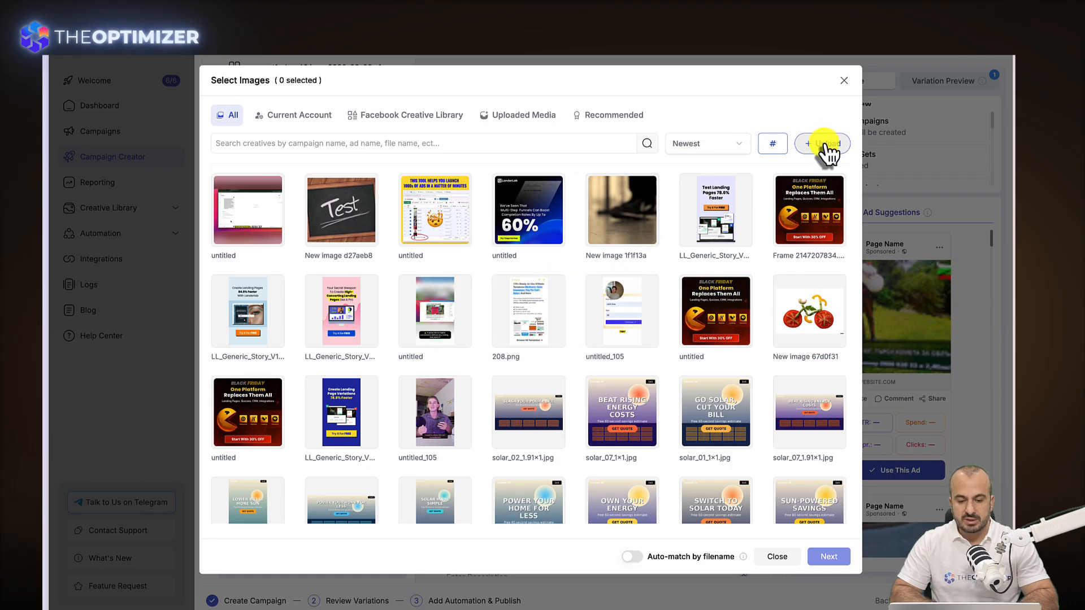
# Select the first 30 images in the library, ending with solar_08_9×16.jpg in the fifth row.
pyautogui.click(262, 215)
pyautogui.scroll(-4, 359, 347)
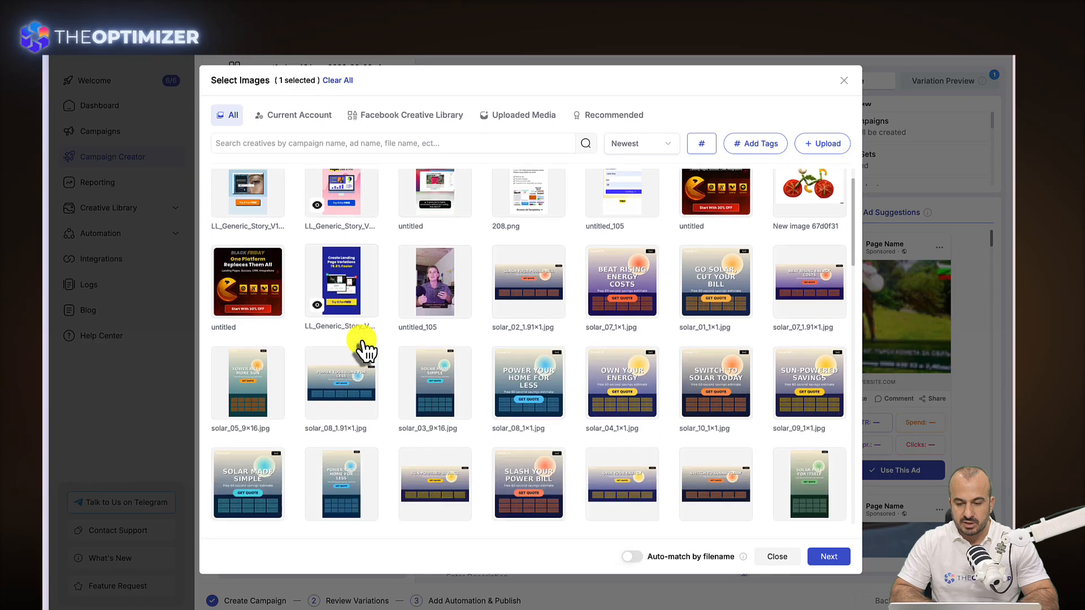
pyautogui.keyDown('shift'); pyautogui.click(823, 376); pyautogui.keyUp('shift')
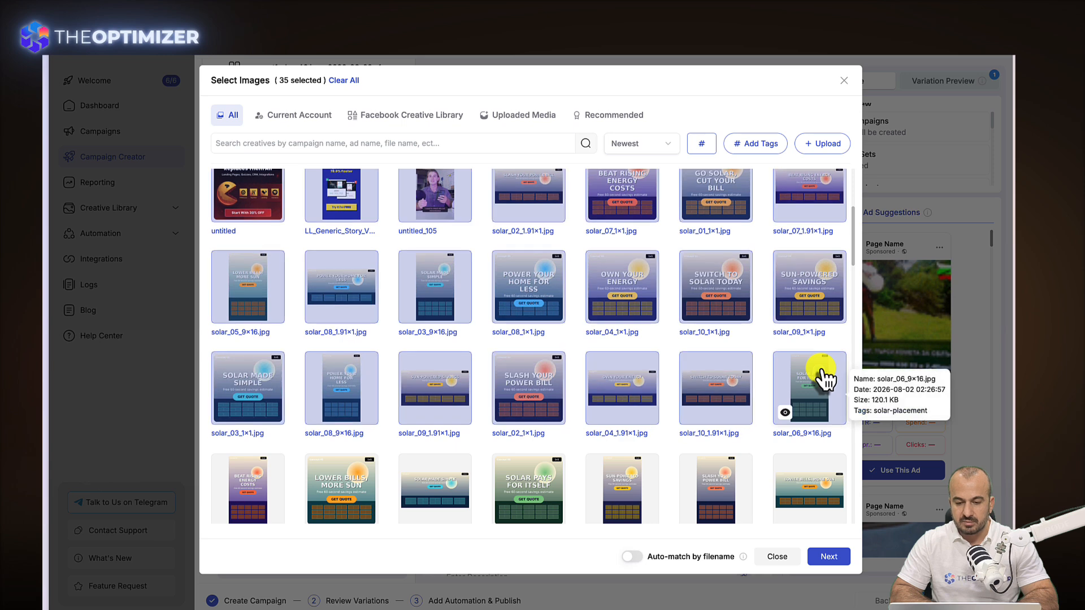
pyautogui.click(446, 390)
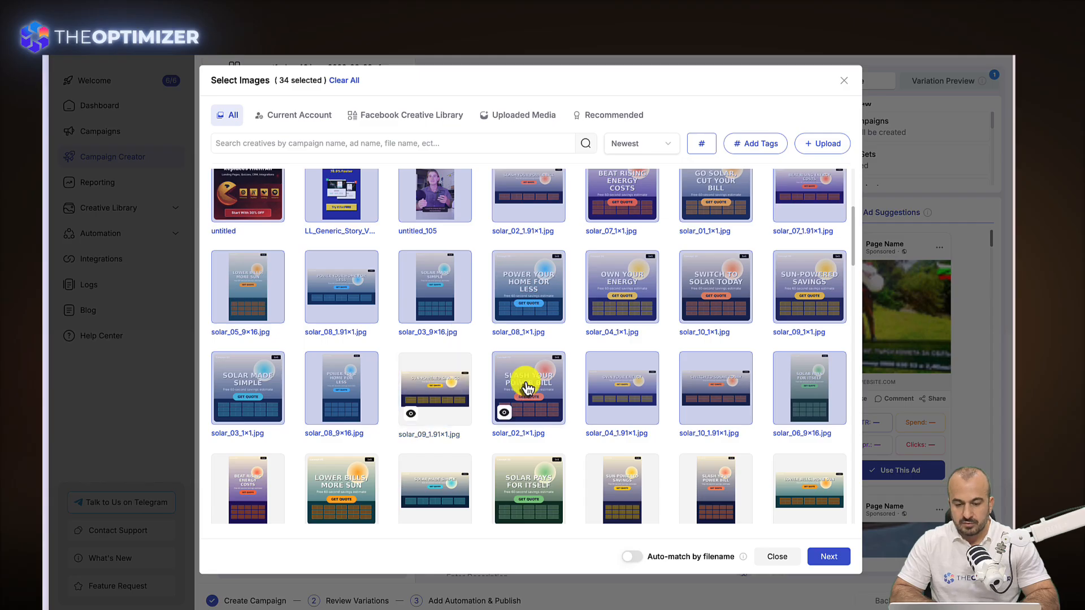
pyautogui.click(526, 382)
pyautogui.click(635, 382)
pyautogui.click(717, 380)
pyautogui.click(809, 381)
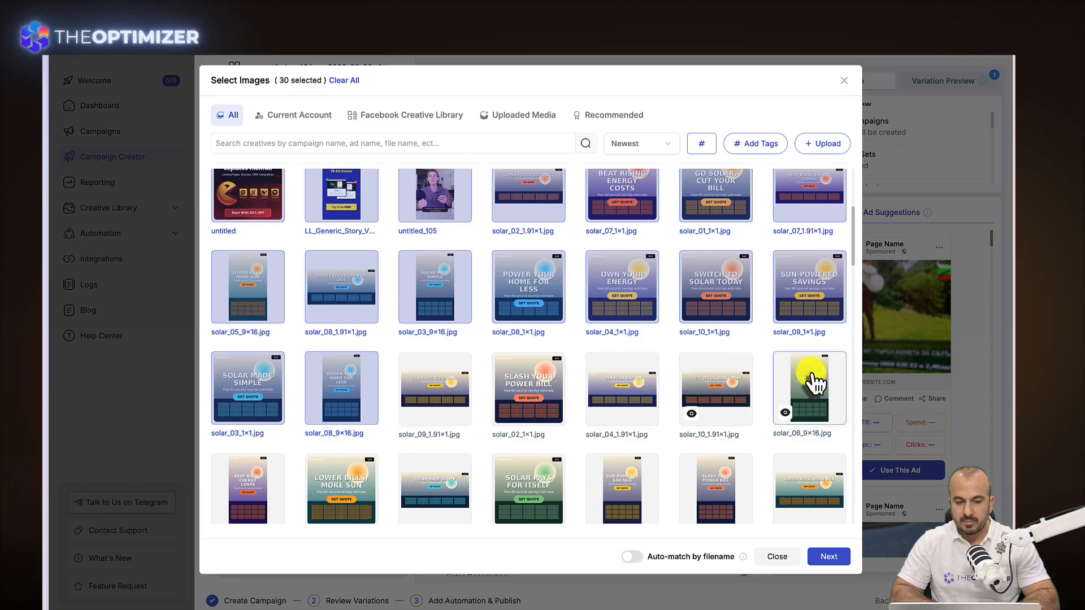
pyautogui.moveTo(322, 80); pyautogui.dragTo(272, 80)
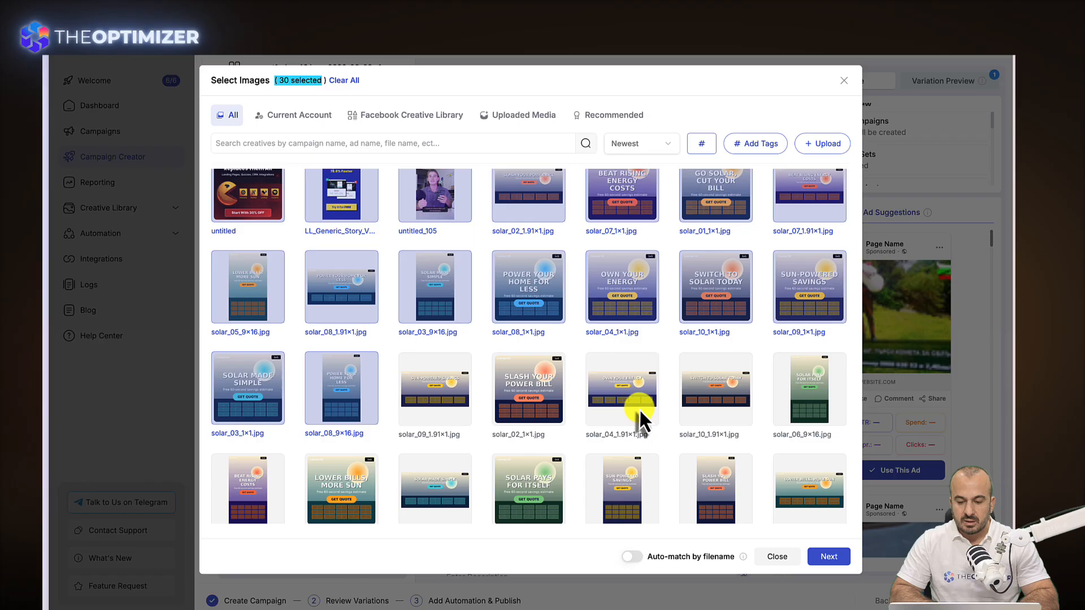
# Continue with the selected images to placement editing and review their crops for feeds, stories and right column.
pyautogui.click(815, 559)
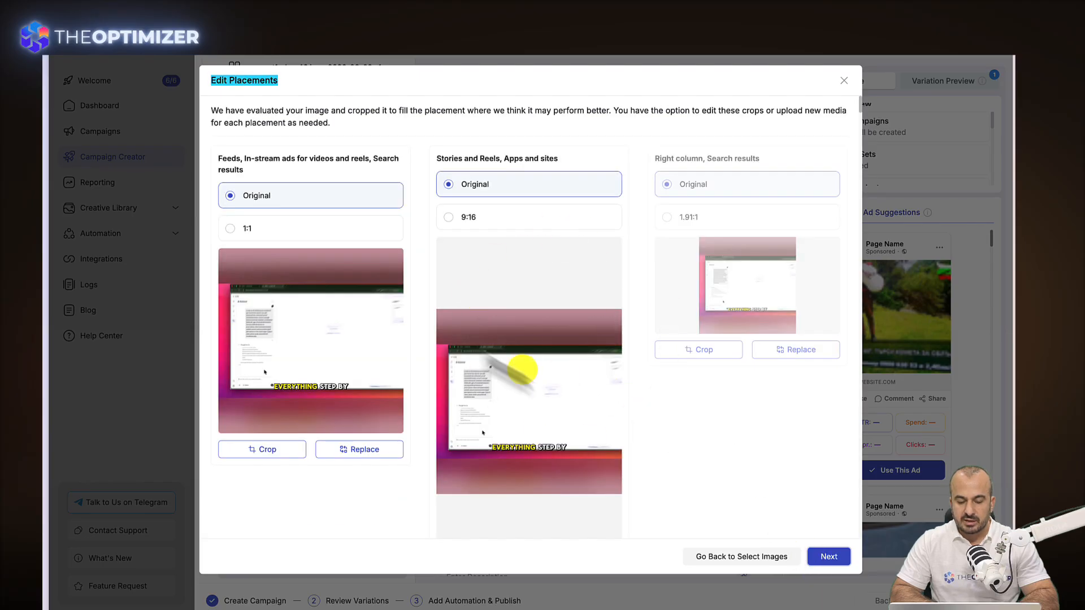
pyautogui.scroll(-3, 532, 254)
pyautogui.scroll(-8, 532, 253)
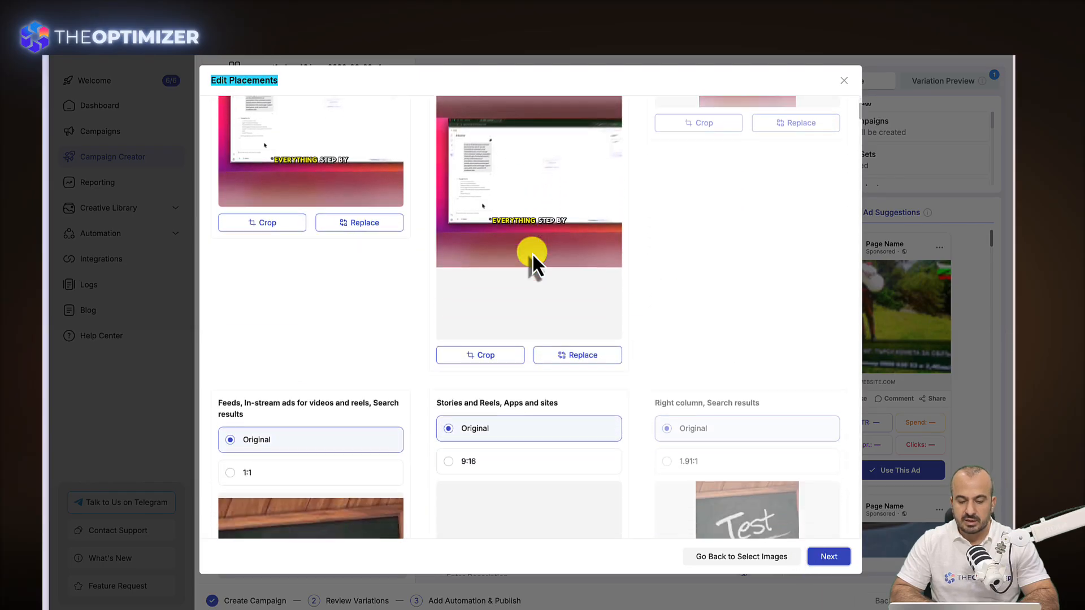
pyautogui.scroll(-10, 530, 283)
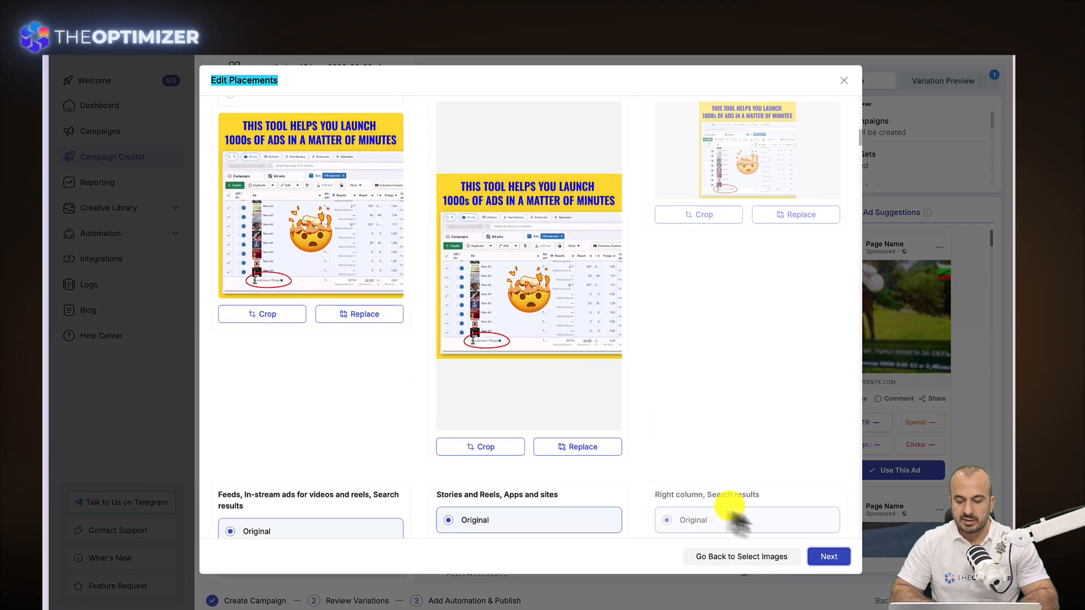
# Keep the original placement crops, turn off all Advantage+ creative enhancements and save the selected media to the ad.
pyautogui.click(819, 571)
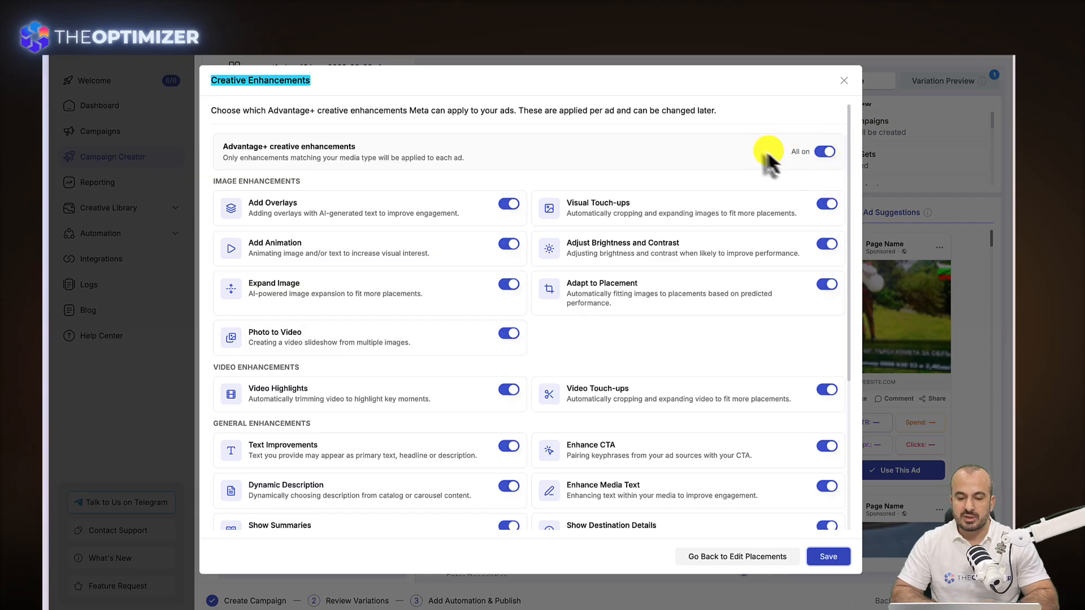
pyautogui.click(827, 153)
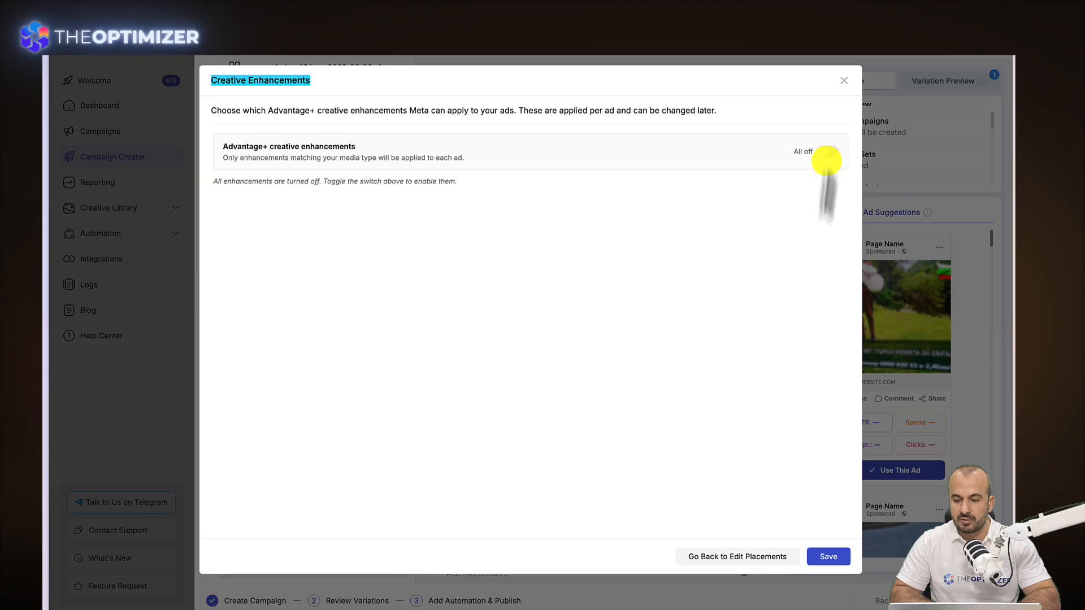
pyautogui.click(819, 558)
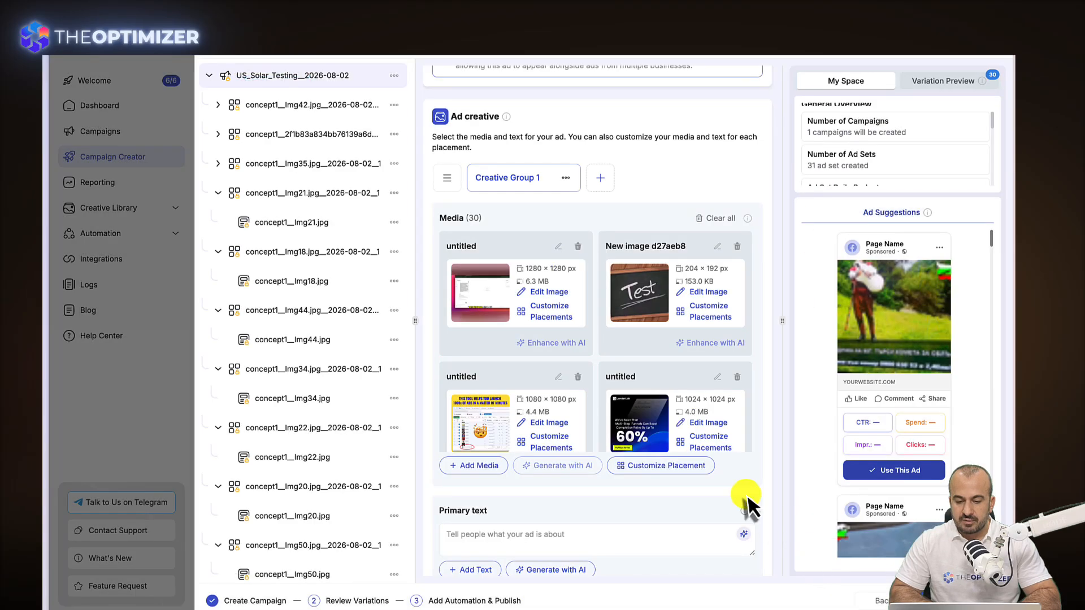
# Examine the primary text, headline and description fields of the ad's Creative Group 1.
pyautogui.scroll(-2, 689, 456)
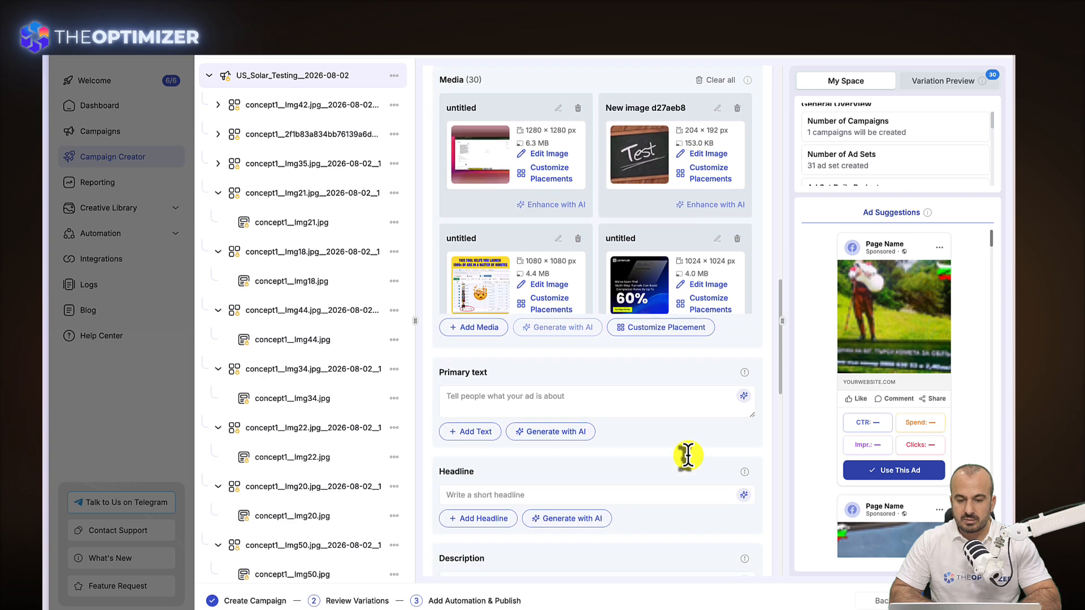
pyautogui.scroll(-1, 687, 455)
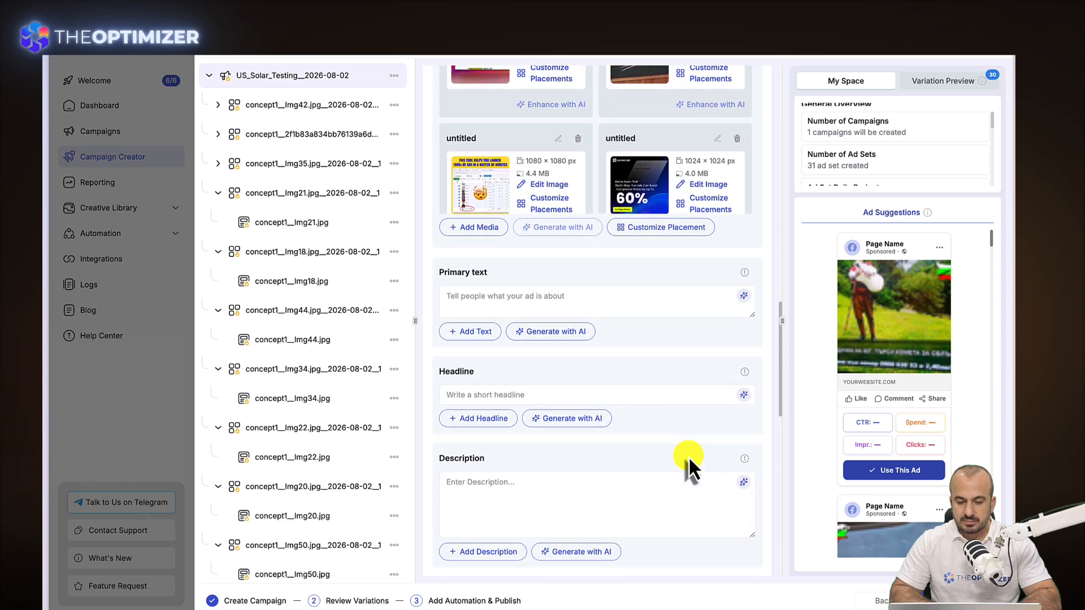
pyautogui.click(554, 308)
pyautogui.click(525, 395)
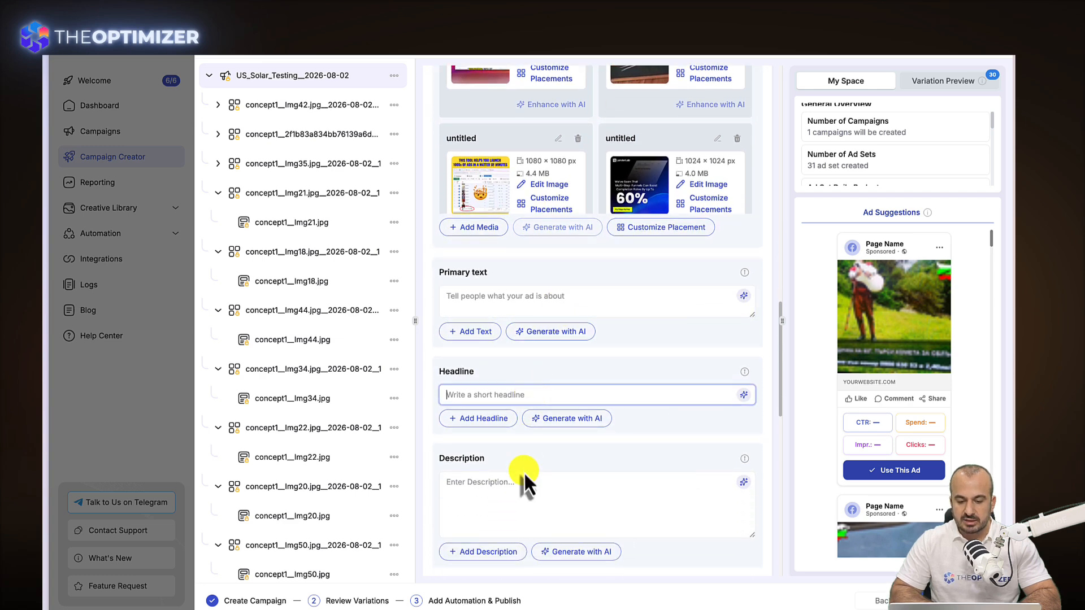
pyautogui.click(518, 482)
pyautogui.scroll(-4, 519, 482)
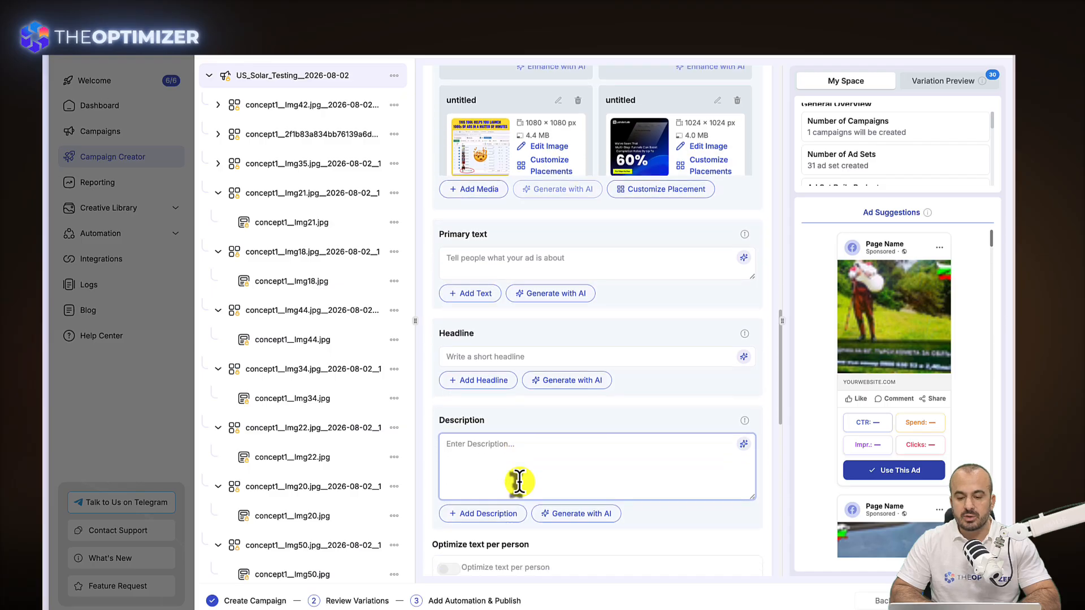
pyautogui.scroll(-5, 520, 485)
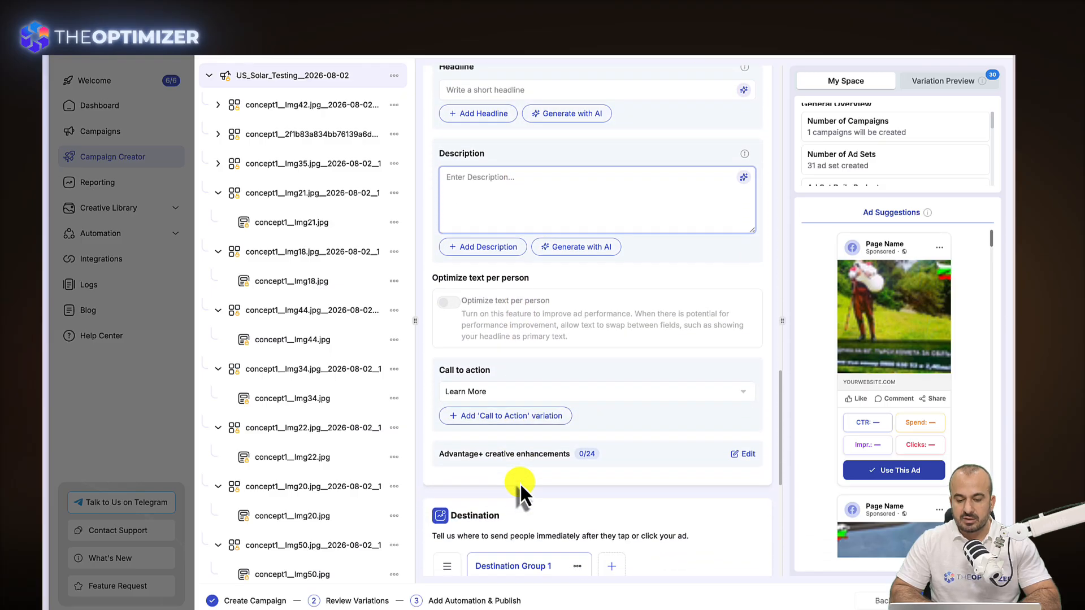
pyautogui.click(509, 500)
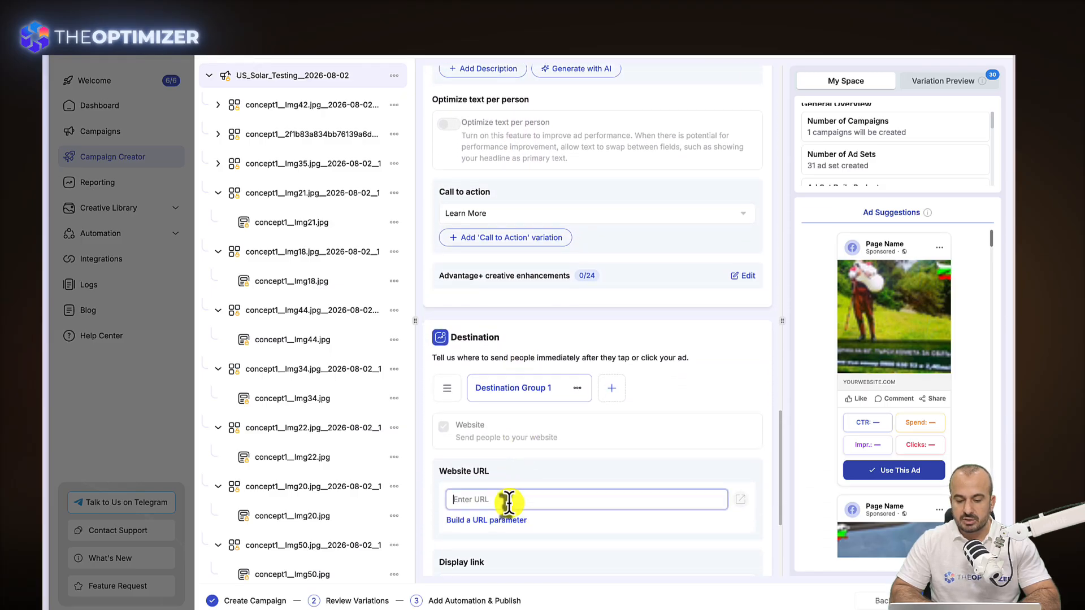
pyautogui.write('https')
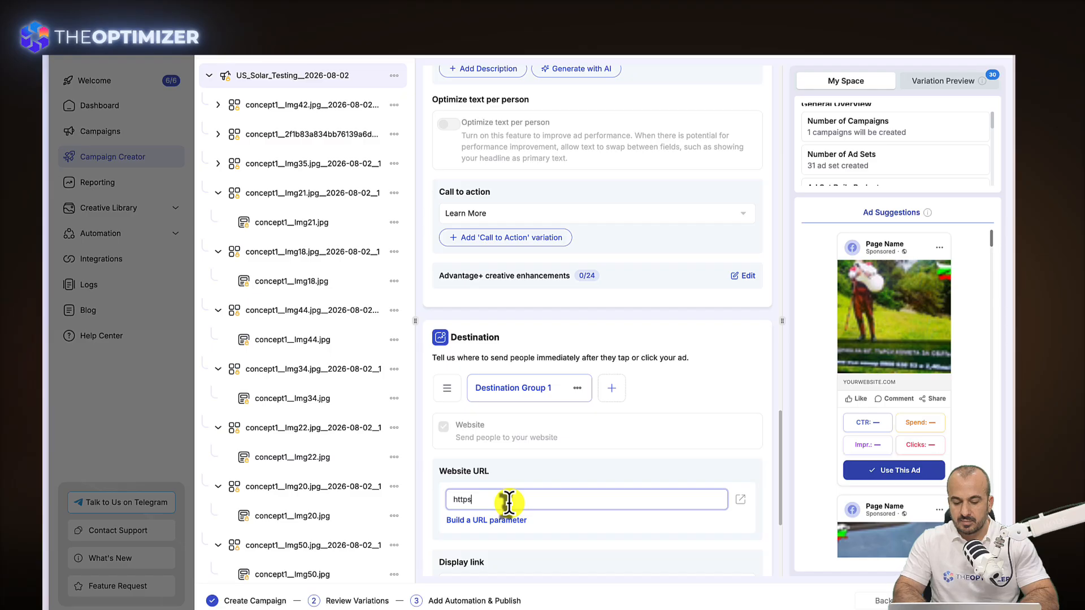
pyautogui.write('://')
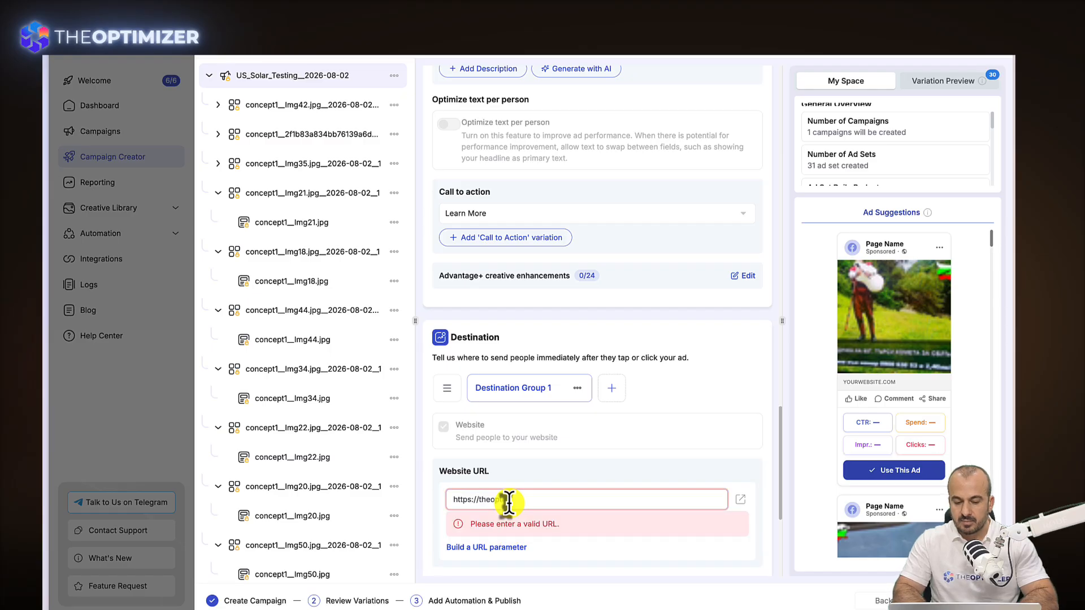
pyautogui.write('theoptimizer.io')
# Choose Bobcho_NEW's Pixel as the ad's tracking pixel.
pyautogui.scroll(-3, 611, 479)
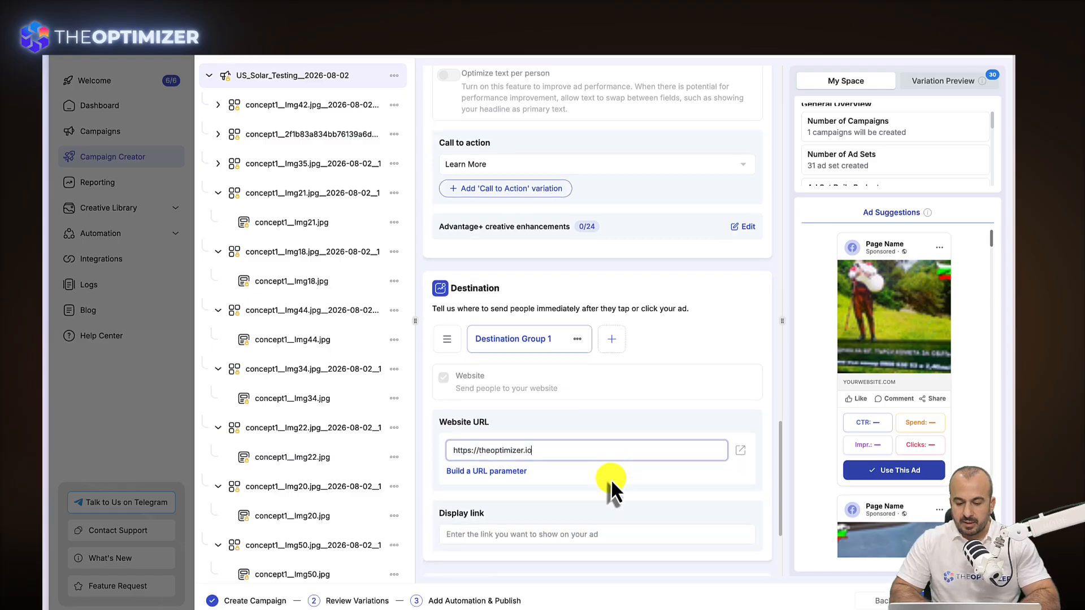
pyautogui.scroll(-1, 611, 479)
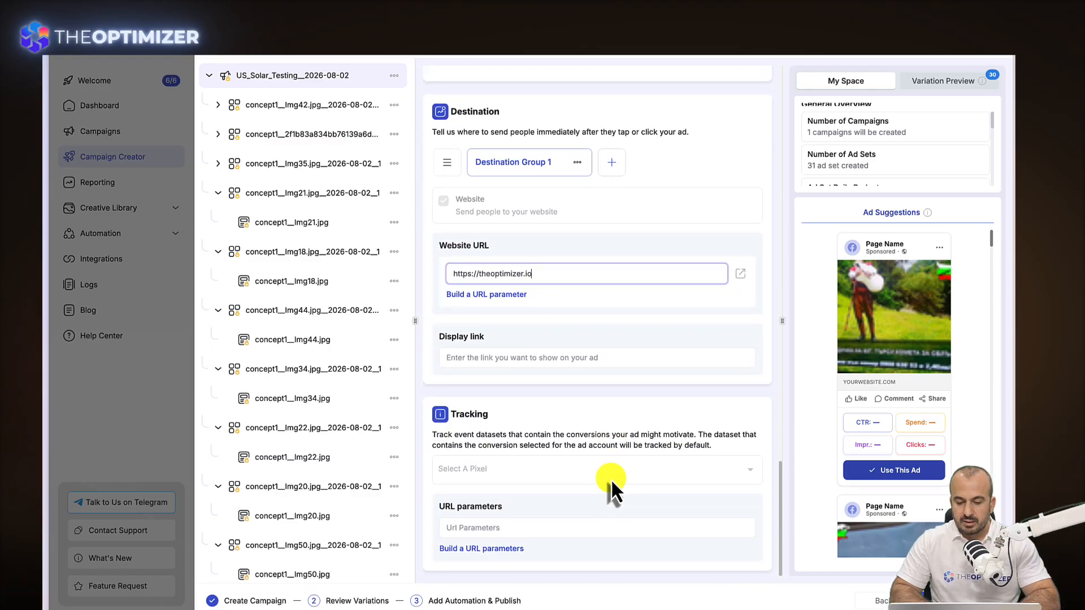
pyautogui.click(524, 475)
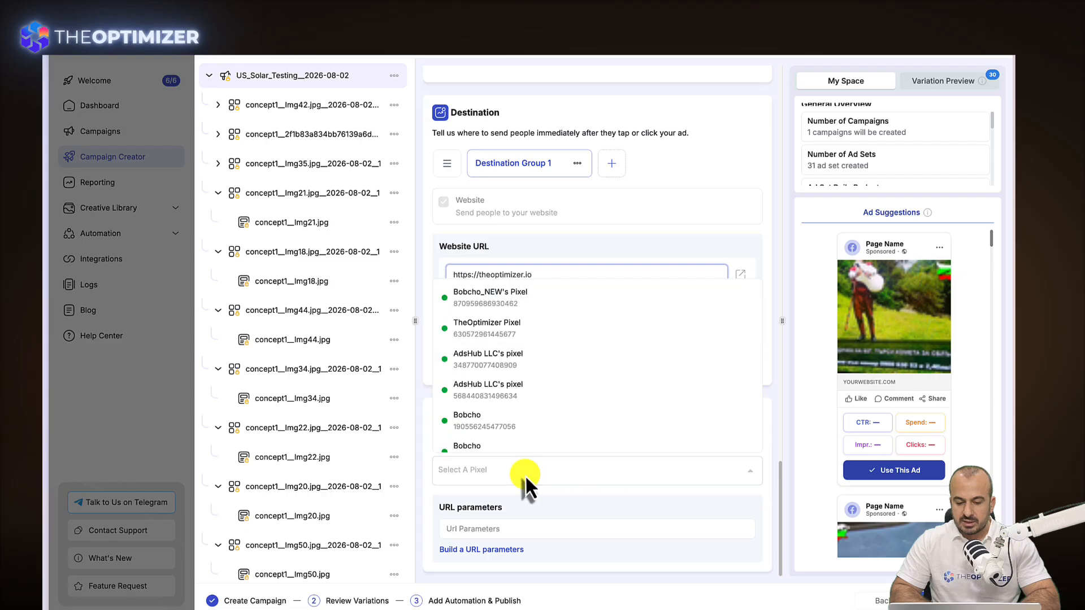
pyautogui.click(491, 300)
# Review the ad's settings from identity through tracking, and select New Ad Set at the end of the campaign tree.
pyautogui.scroll(10, 656, 374)
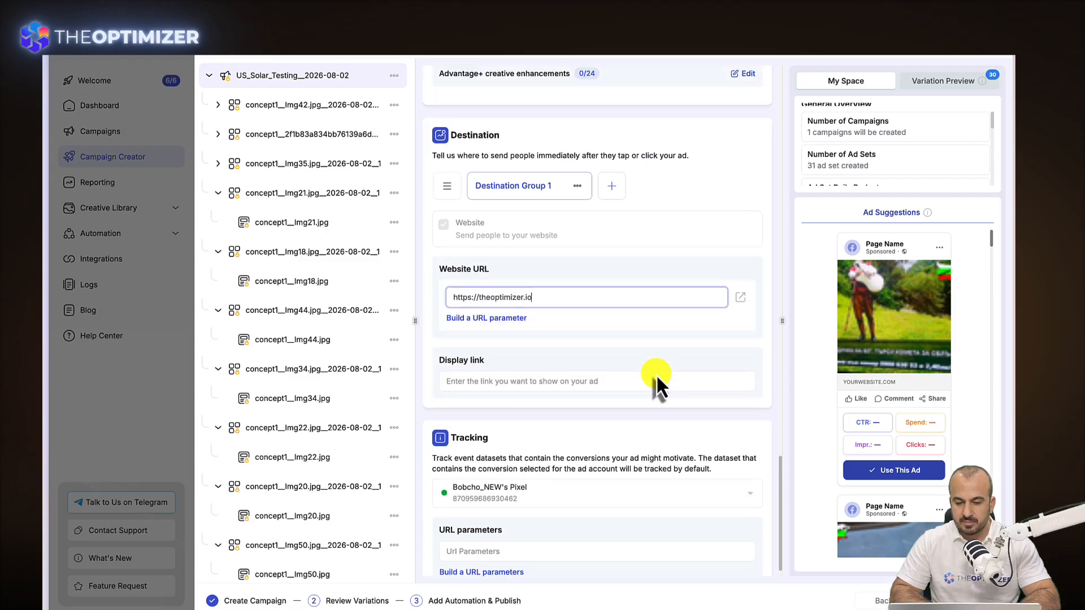
pyautogui.scroll(15, 656, 374)
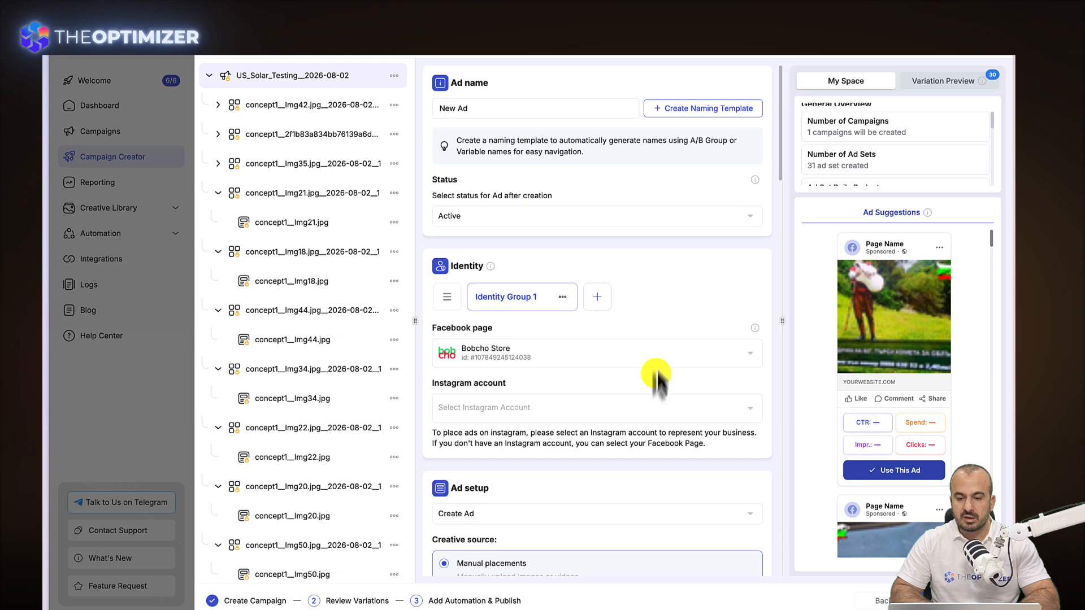
pyautogui.scroll(-2, 298, 542)
pyautogui.scroll(-10, 298, 544)
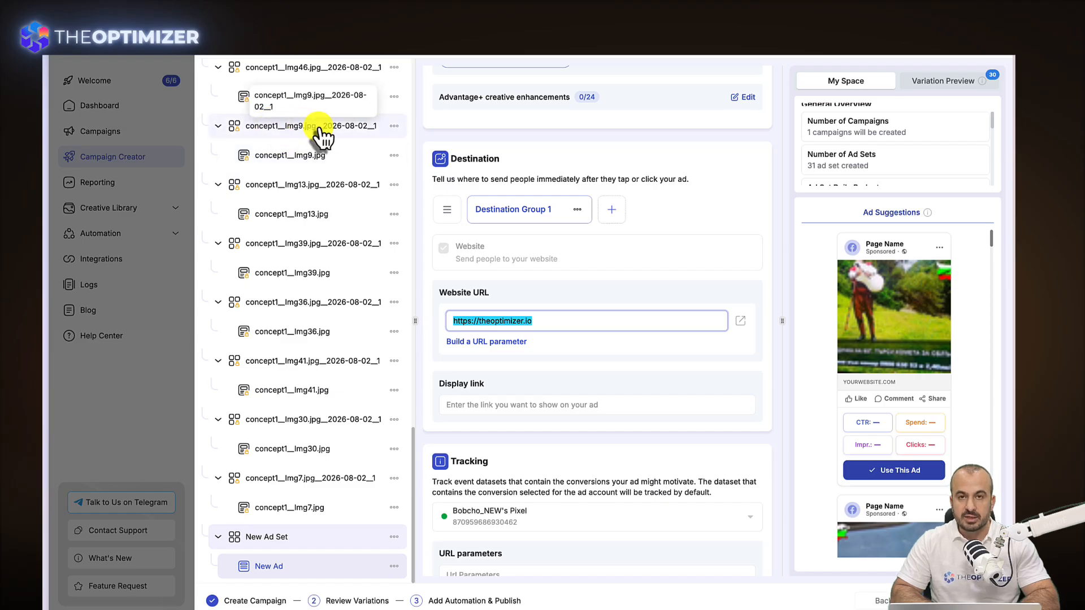
pyautogui.click(290, 537)
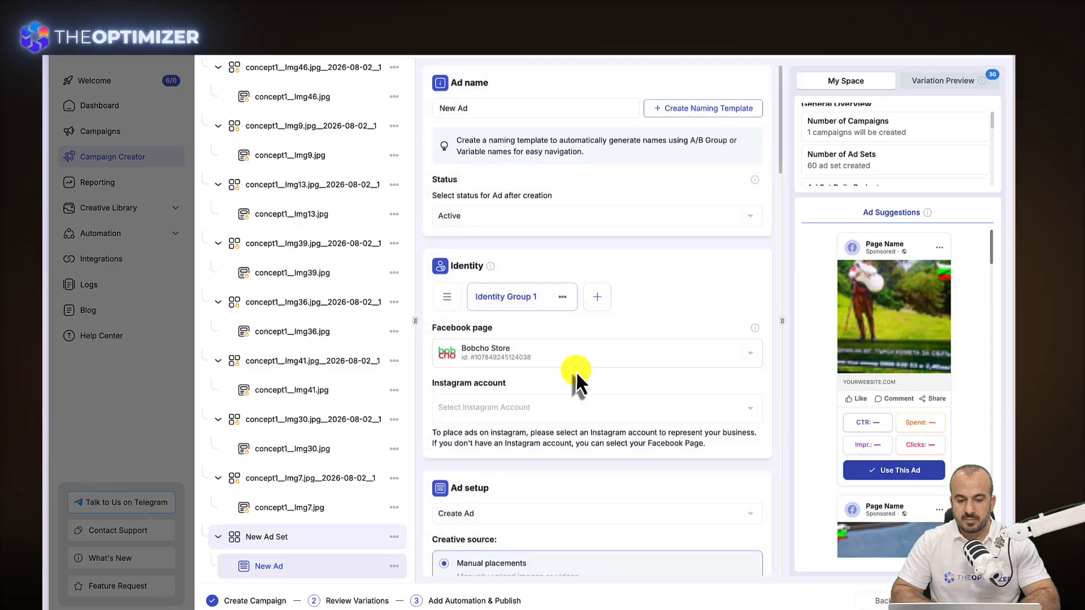
# Rename Creative Group 1 of the new ad as concept2.
pyautogui.scroll(-7, 575, 372)
pyautogui.scroll(-6, 575, 372)
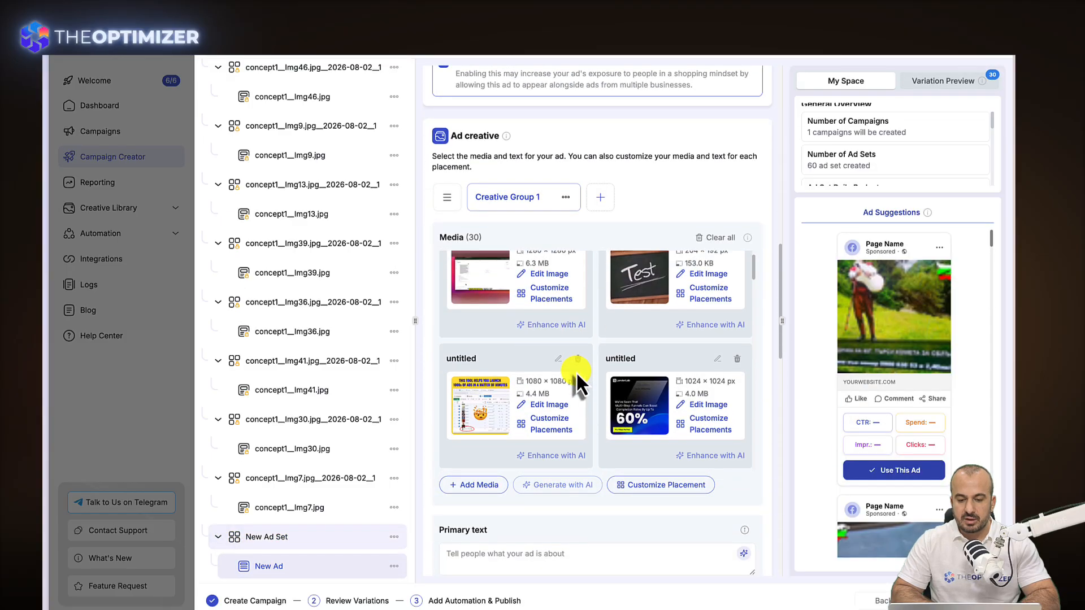
pyautogui.doubleClick(510, 197)
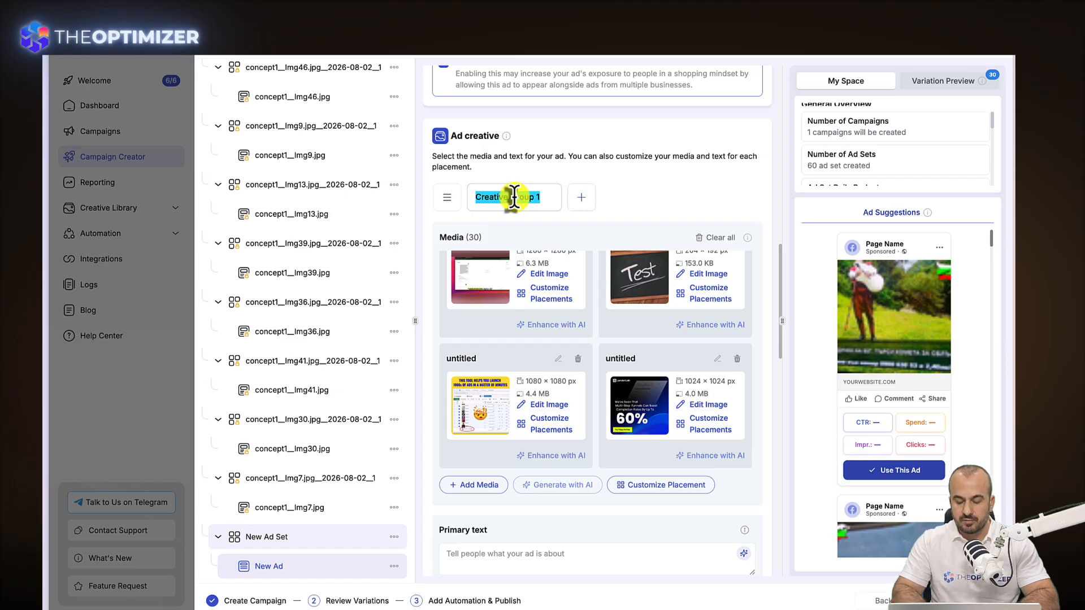
pyautogui.write('con')
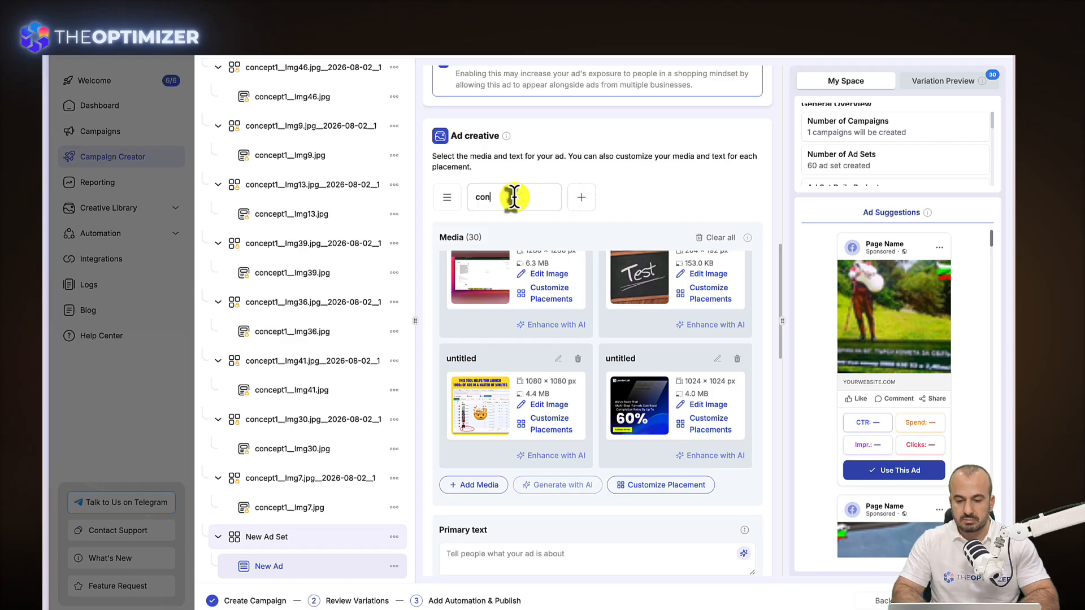
pyautogui.write('cept')
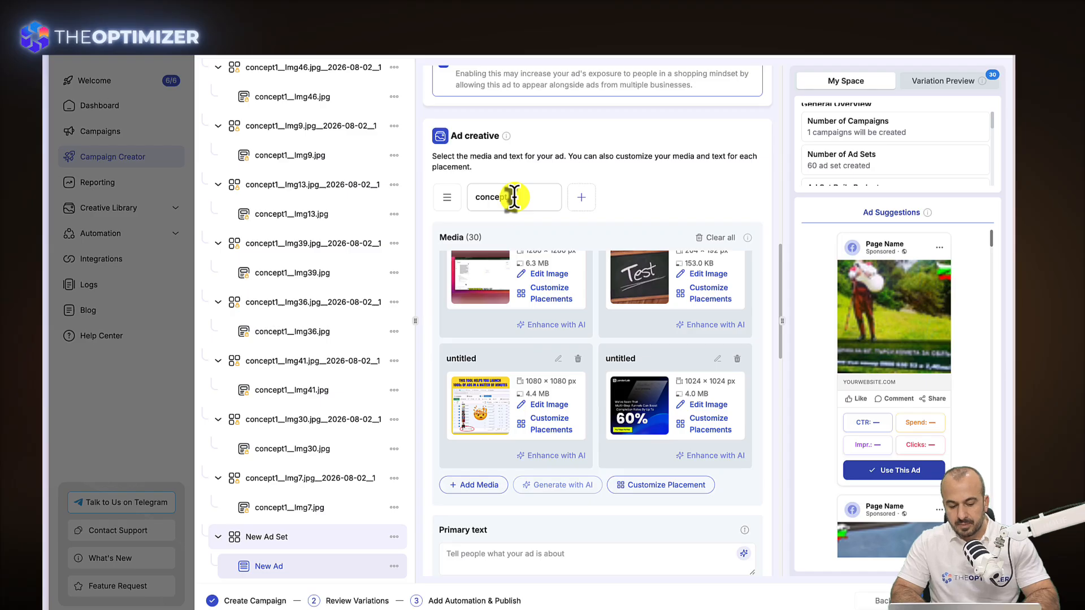
pyautogui.write('2')
pyautogui.click(620, 191)
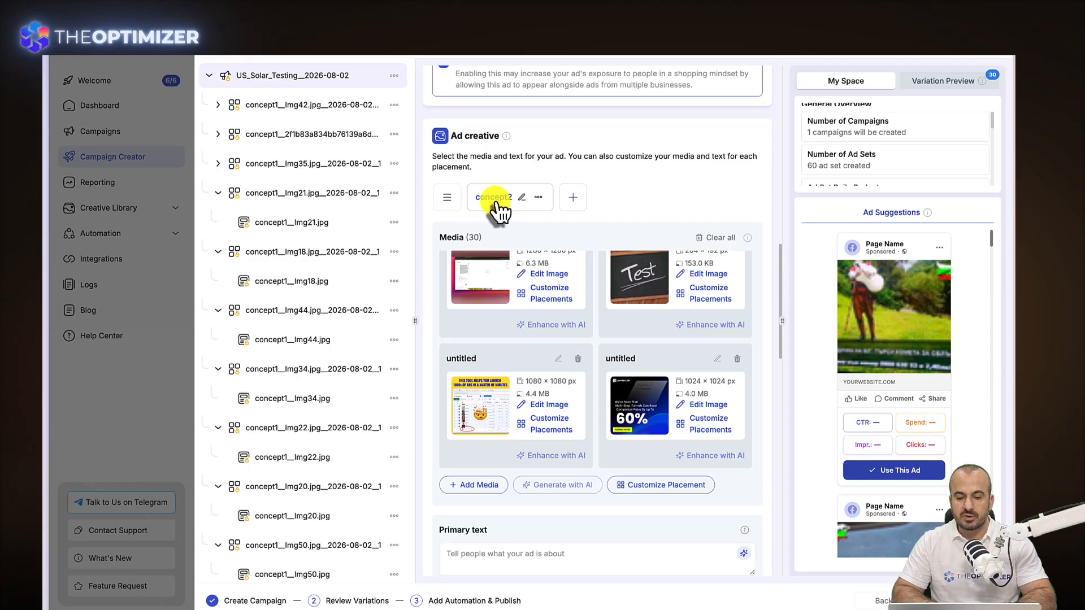
# Add a second creative group to the ad and name it concept3.
pyautogui.doubleClick(494, 198)
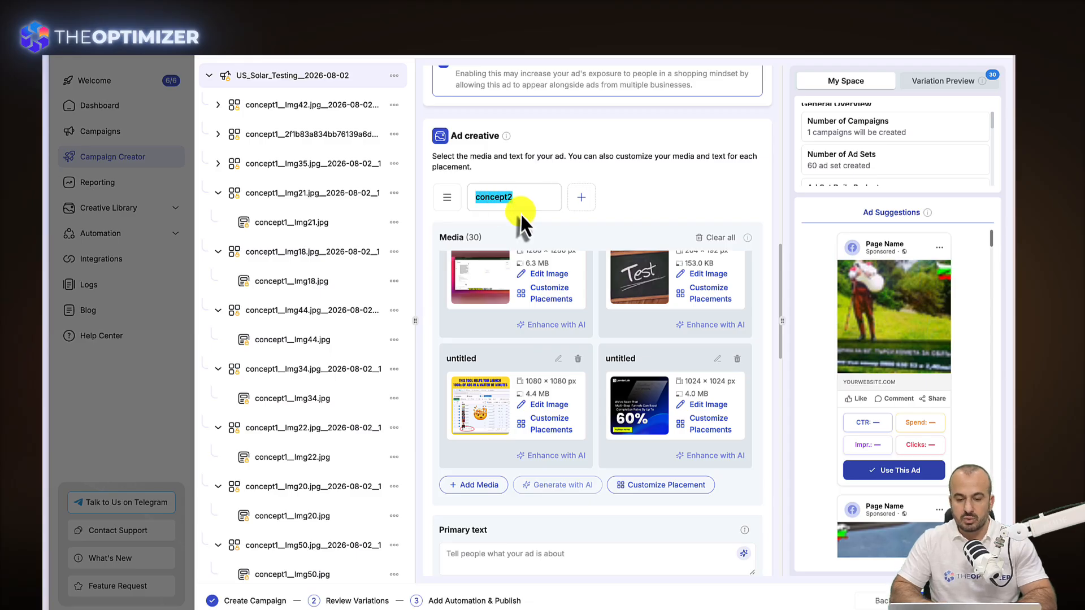
pyautogui.press('Return')
pyautogui.click(577, 197)
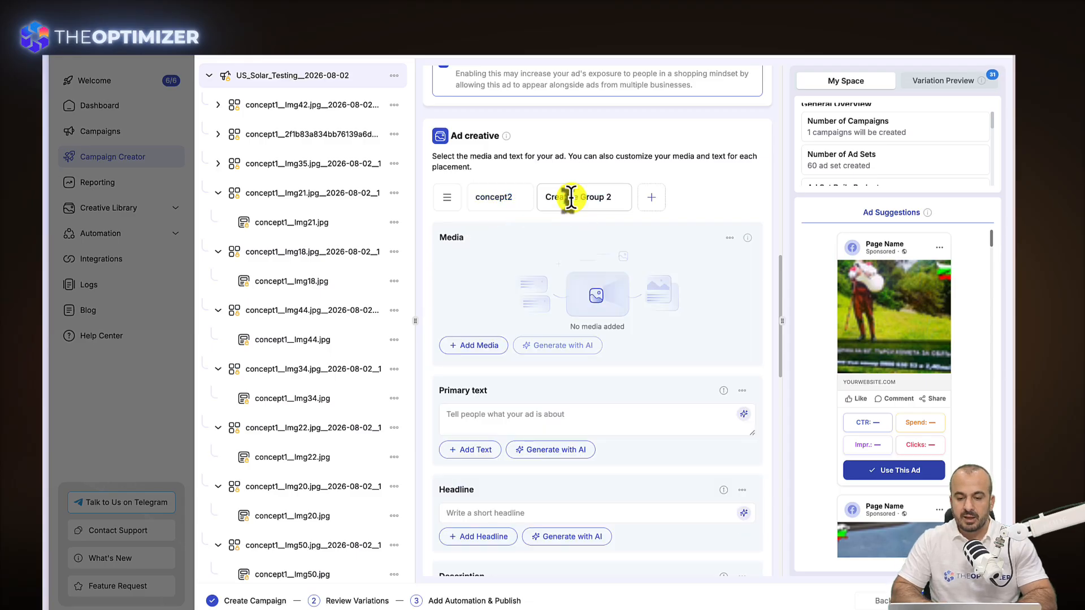
pyautogui.doubleClick(582, 198)
pyautogui.write('co')
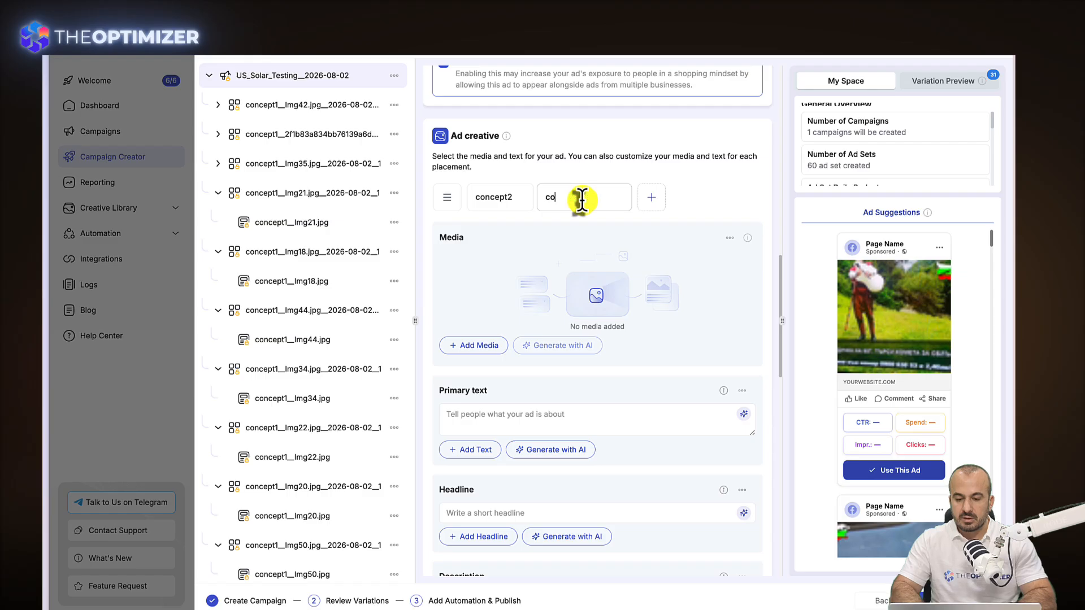
pyautogui.write('ncept3')
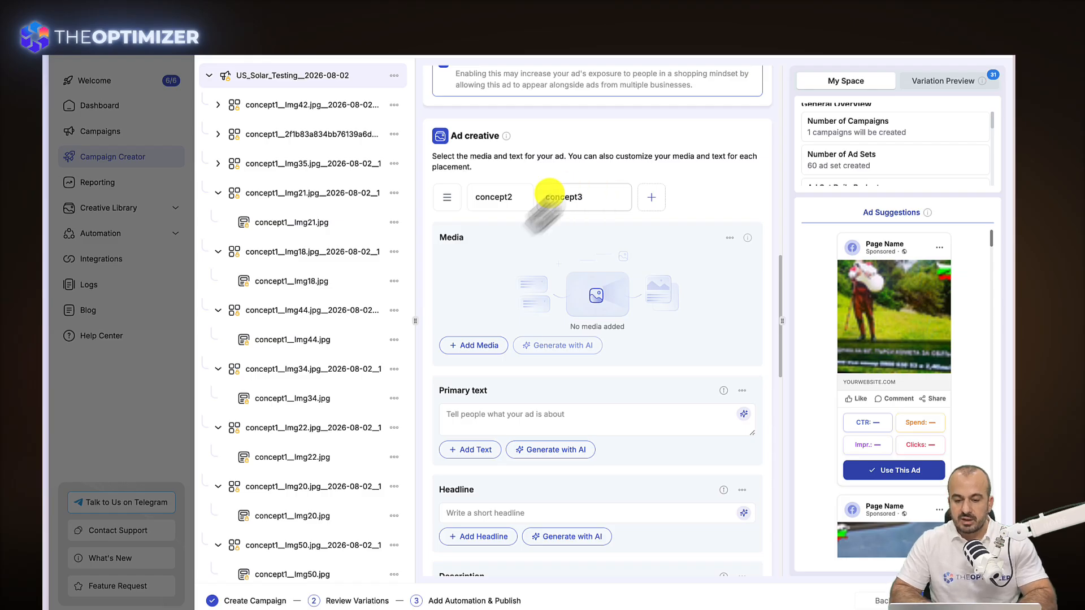
pyautogui.click(491, 250)
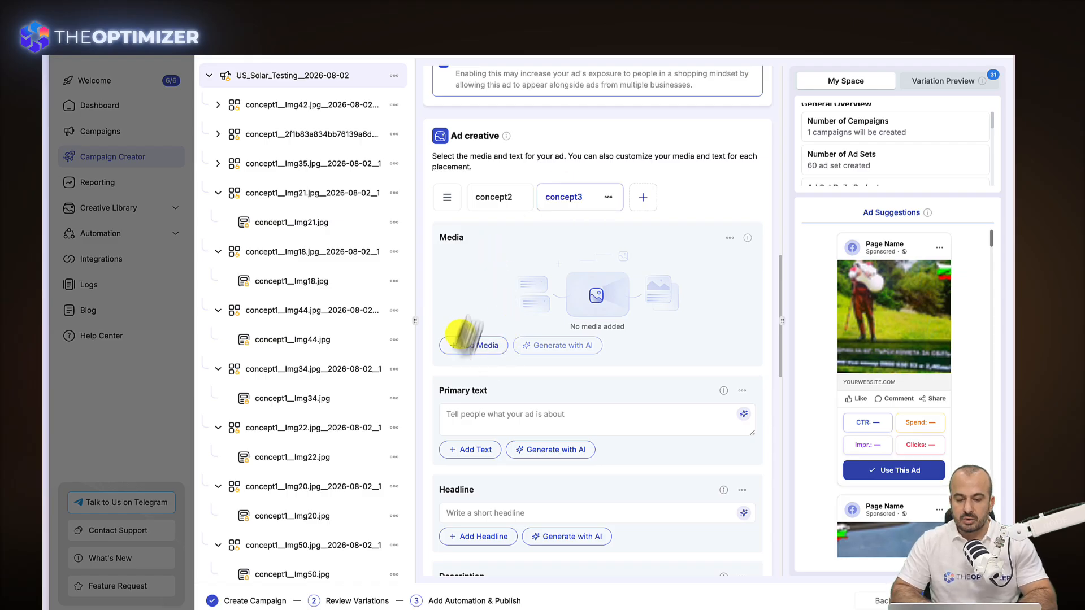
# Compare the concept2 and concept3 groups, and add a third creative group named concept4.
pyautogui.click(495, 199)
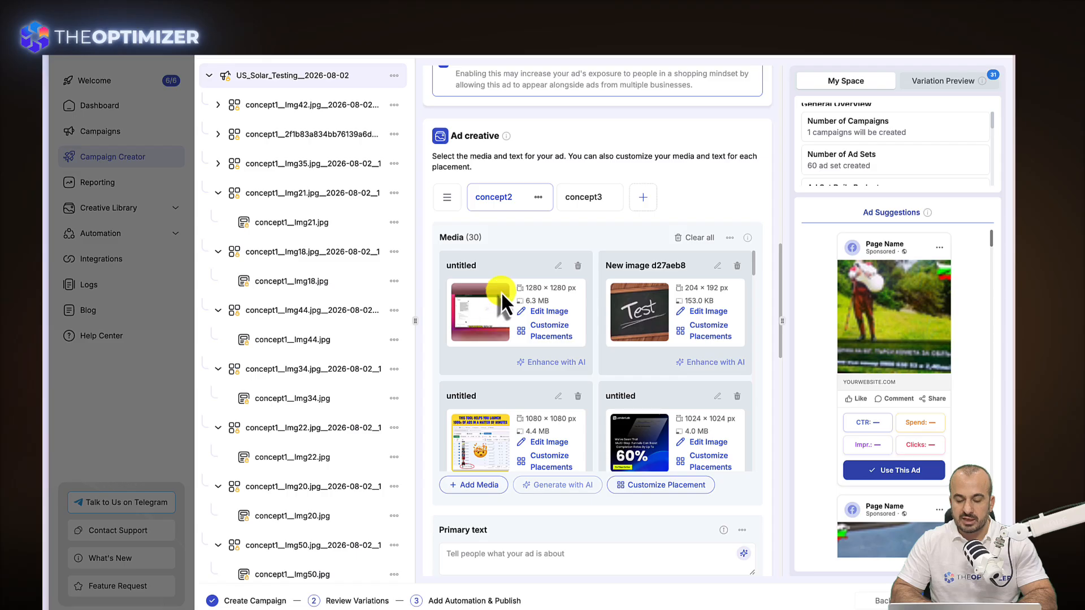
pyautogui.click(575, 214)
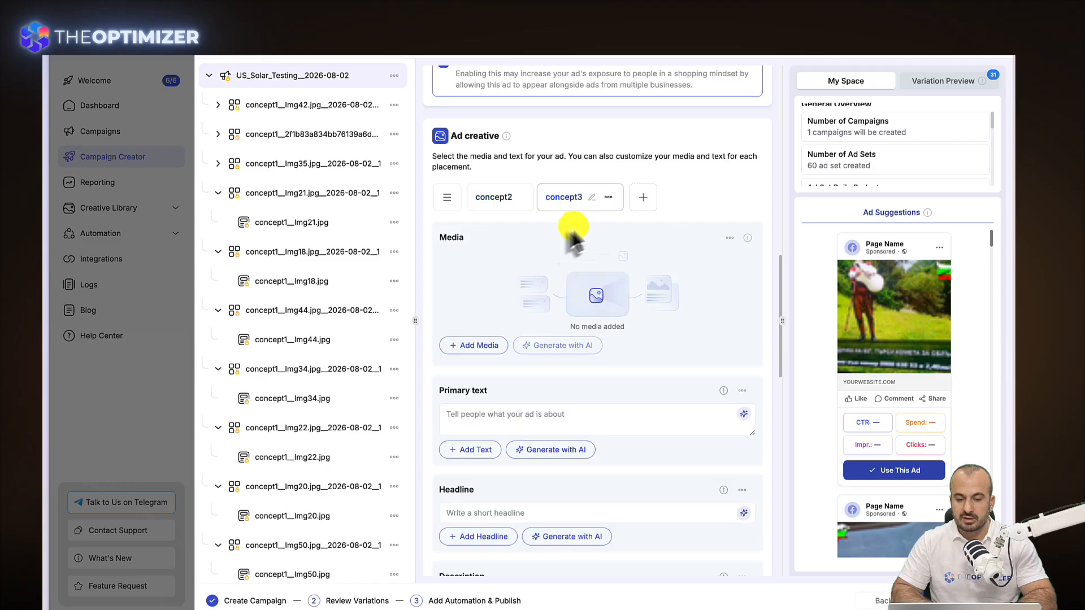
pyautogui.click(643, 198)
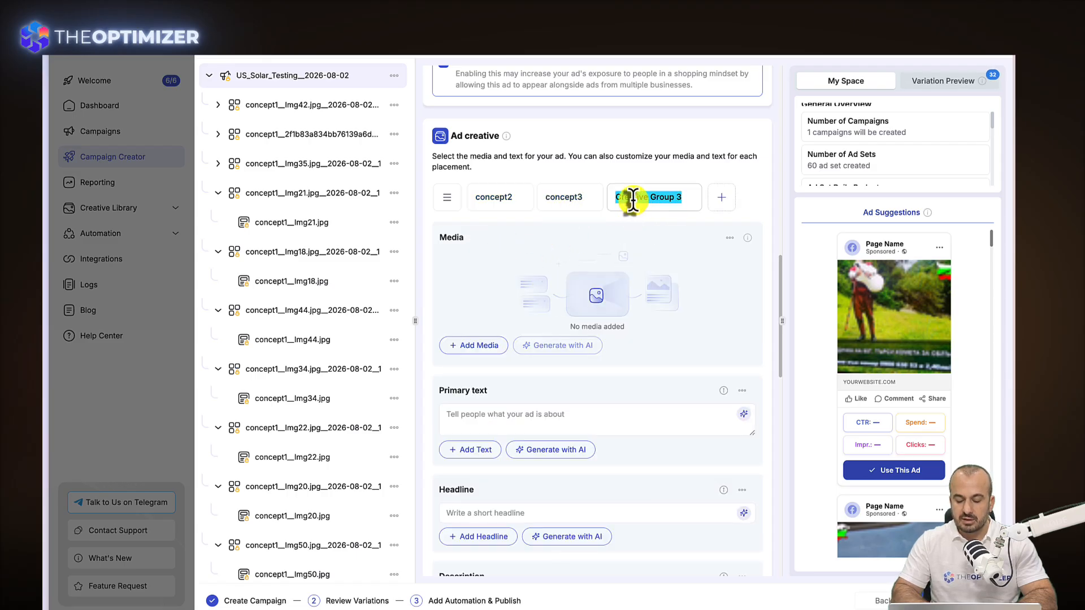
pyautogui.write('con')
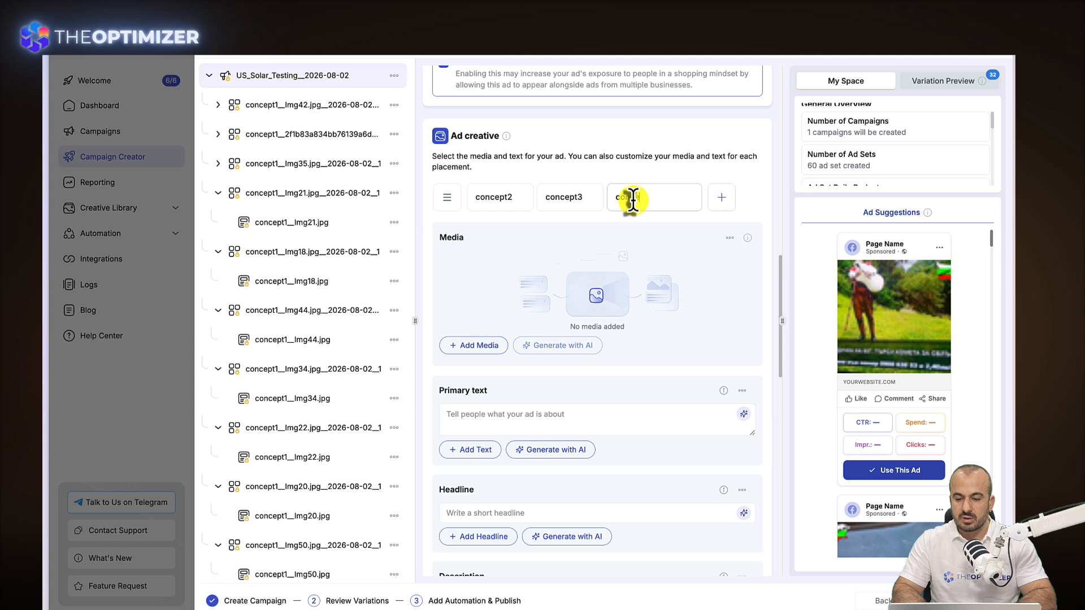
pyautogui.write('cept4')
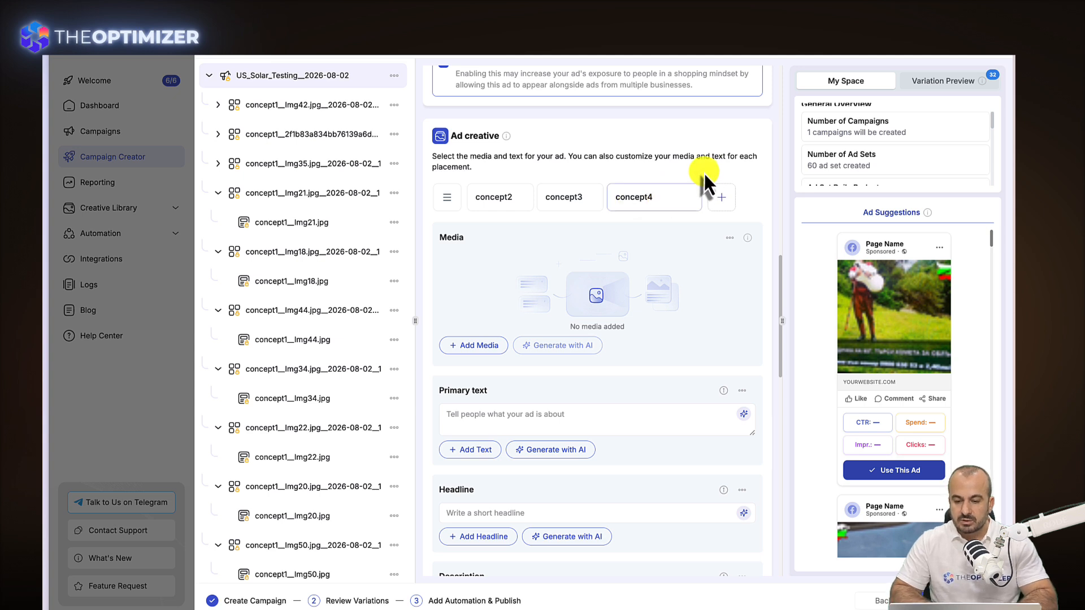
# Examine the media, primary text, headline and description fields of the concept2 creative group.
pyautogui.click(496, 199)
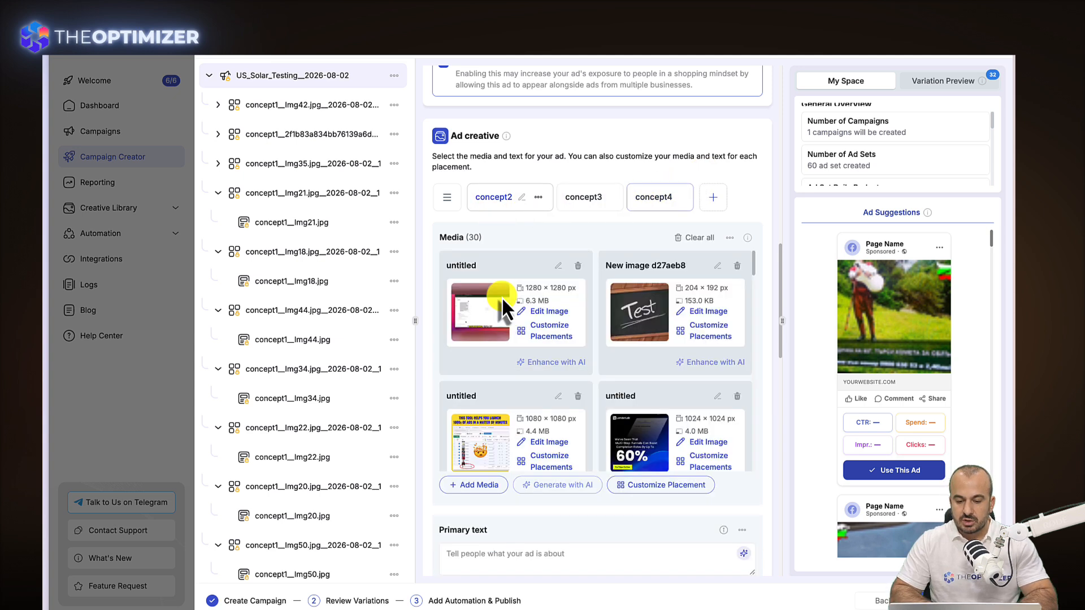
pyautogui.scroll(-2, 502, 297)
pyautogui.scroll(-2, 527, 522)
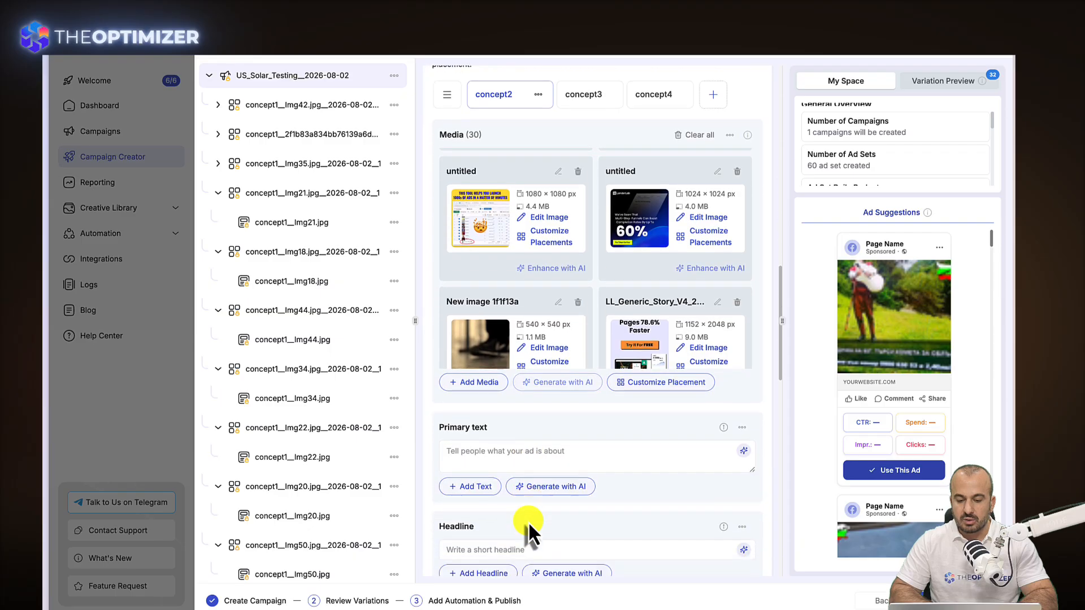
pyautogui.scroll(-1, 528, 521)
pyautogui.scroll(-2, 503, 508)
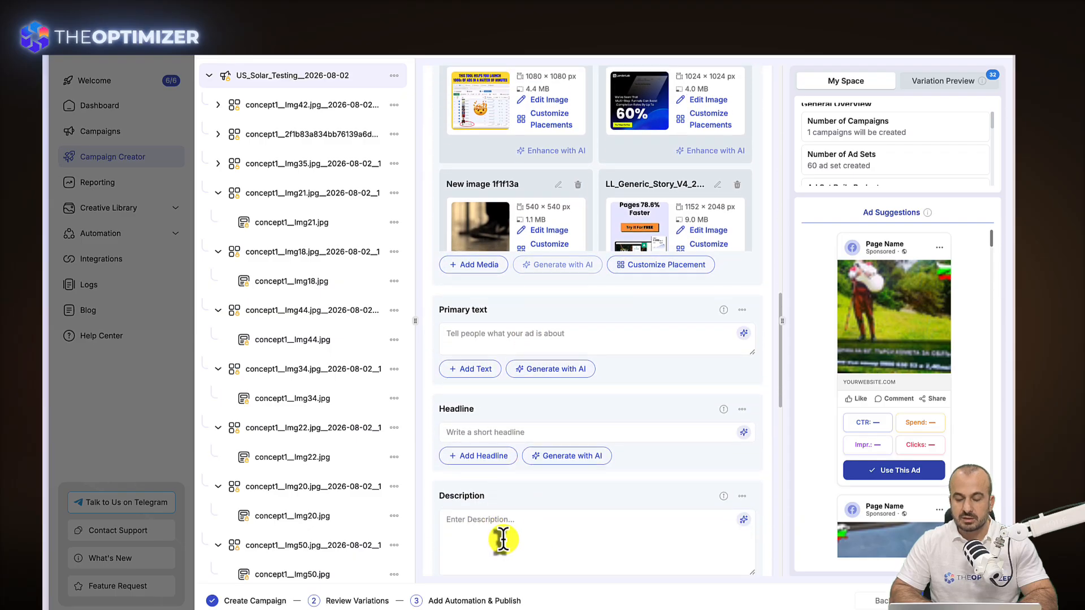
pyautogui.scroll(4, 503, 539)
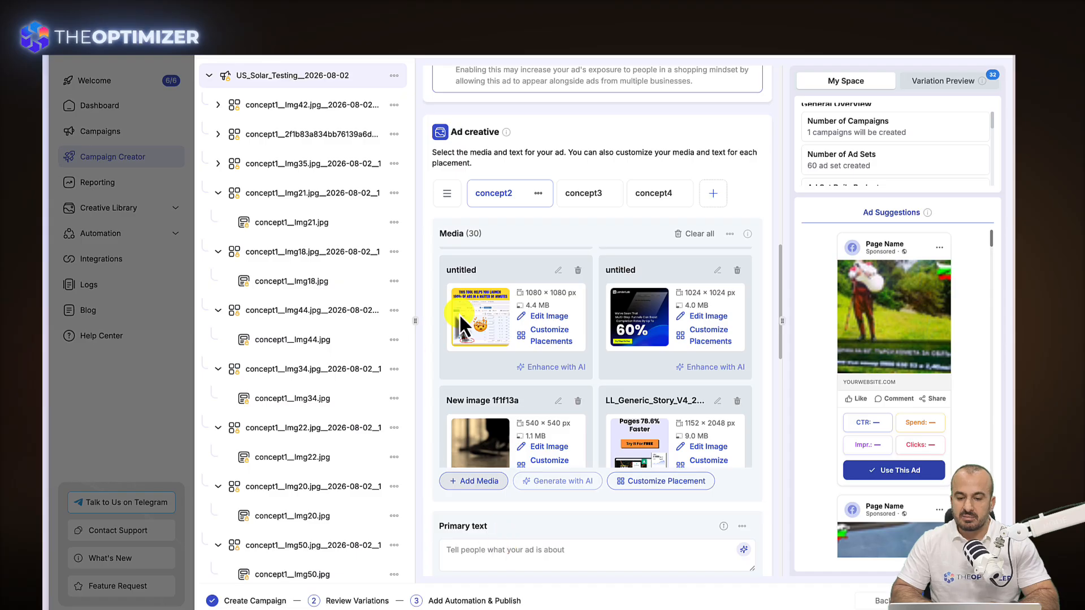
# Delete the concept3 and concept4 creative groups from the ad.
pyautogui.click(576, 208)
pyautogui.click(608, 193)
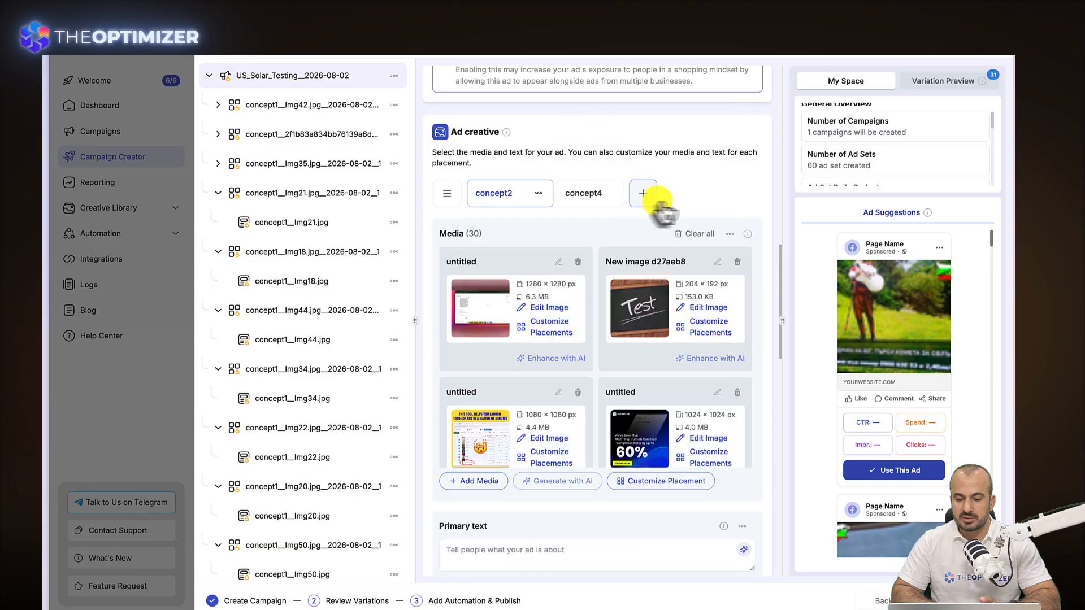
pyautogui.click(644, 241)
pyautogui.click(590, 197)
pyautogui.click(608, 193)
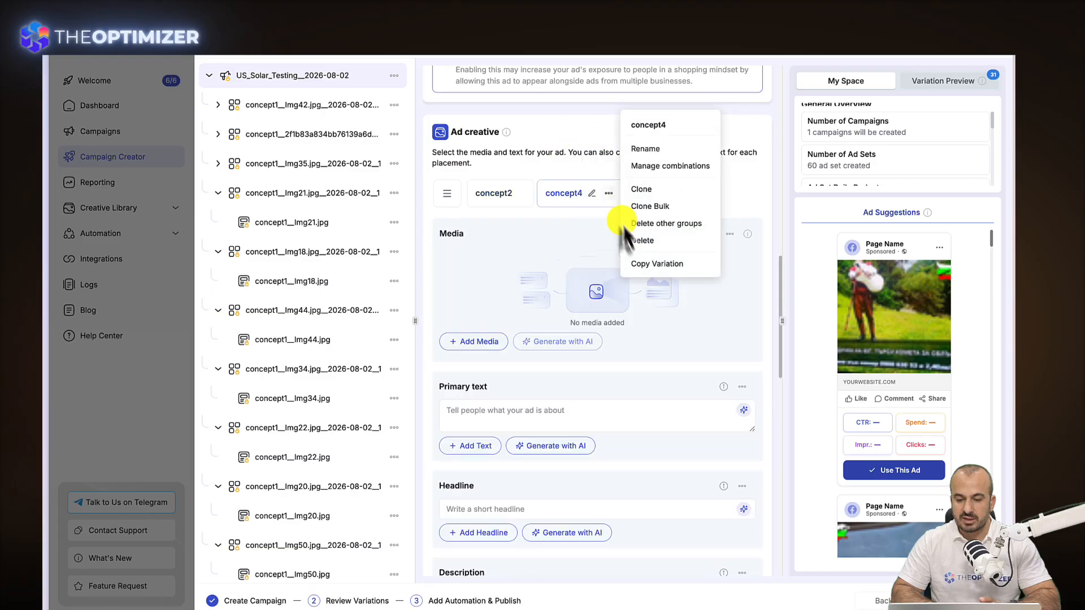
pyautogui.click(643, 241)
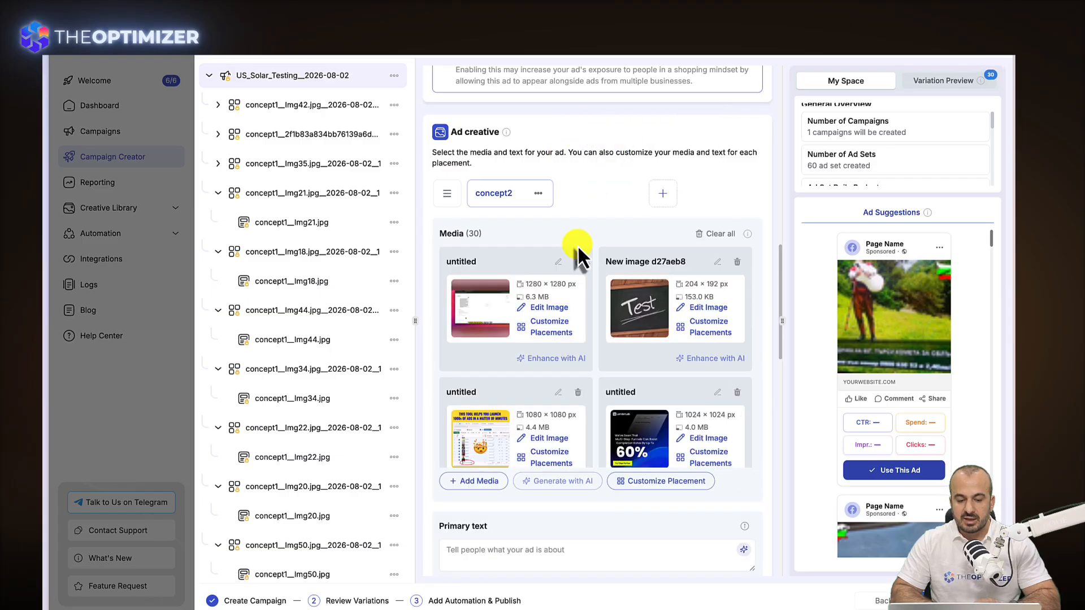
# Open the naming template editor for the New Ad Set at the end of the campaign tree.
pyautogui.scroll(-20, 356, 351)
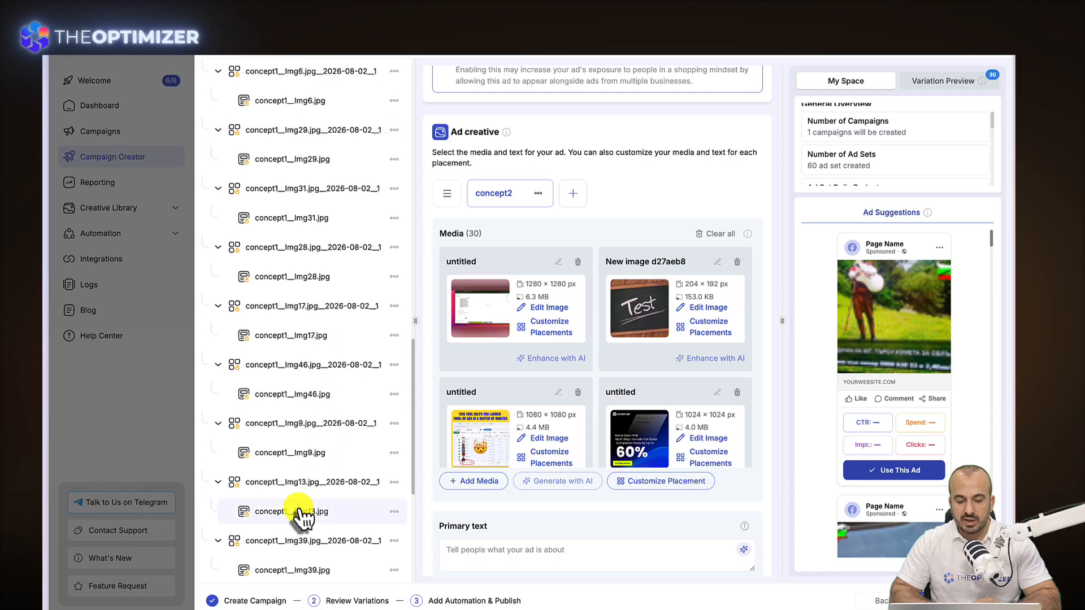
pyautogui.click(299, 513)
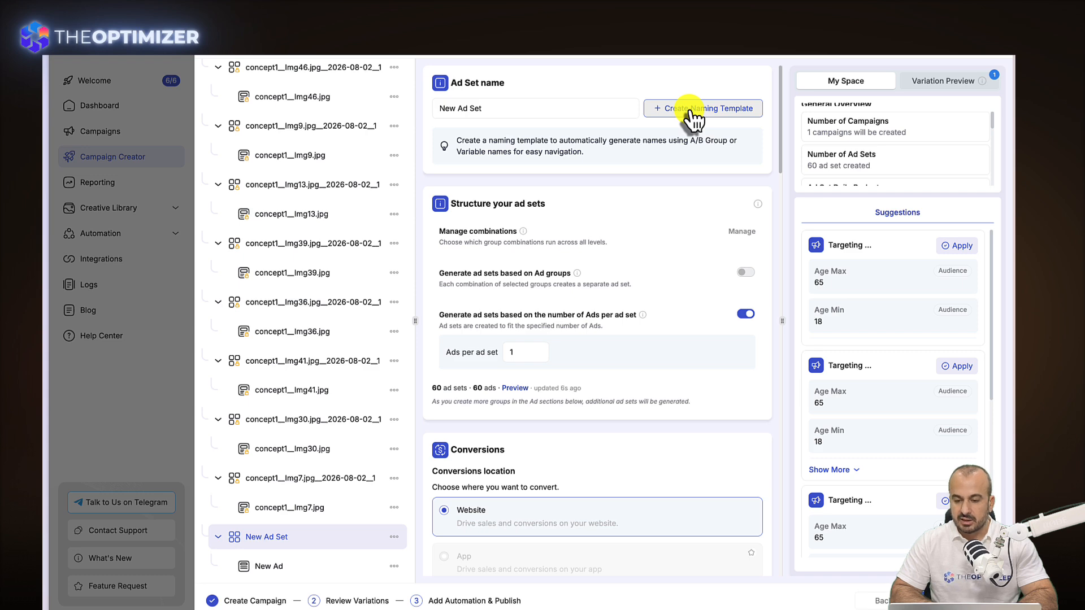
pyautogui.click(691, 111)
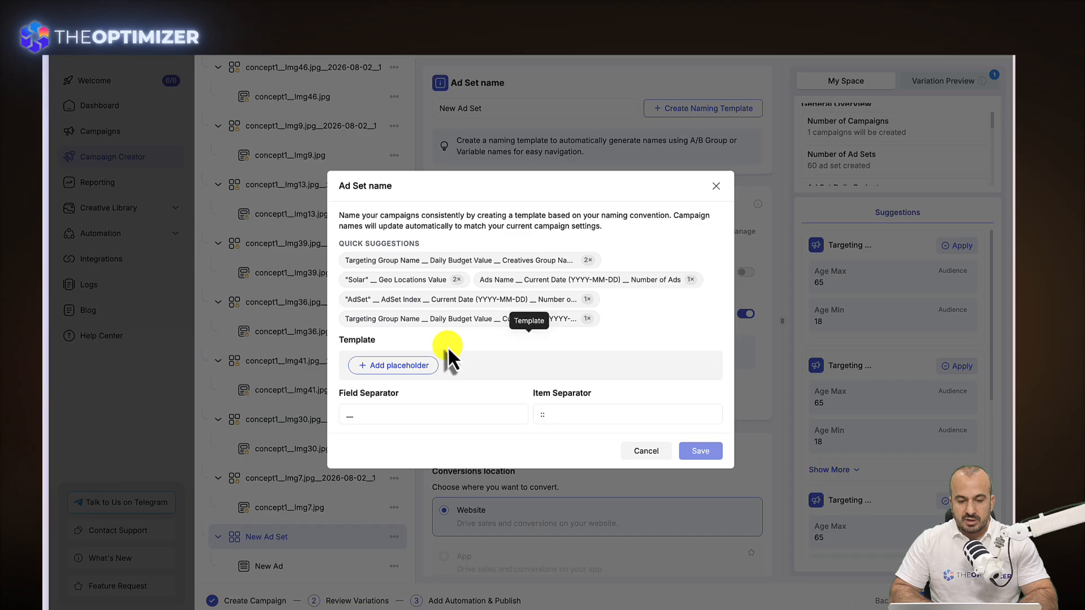
pyautogui.click(410, 373)
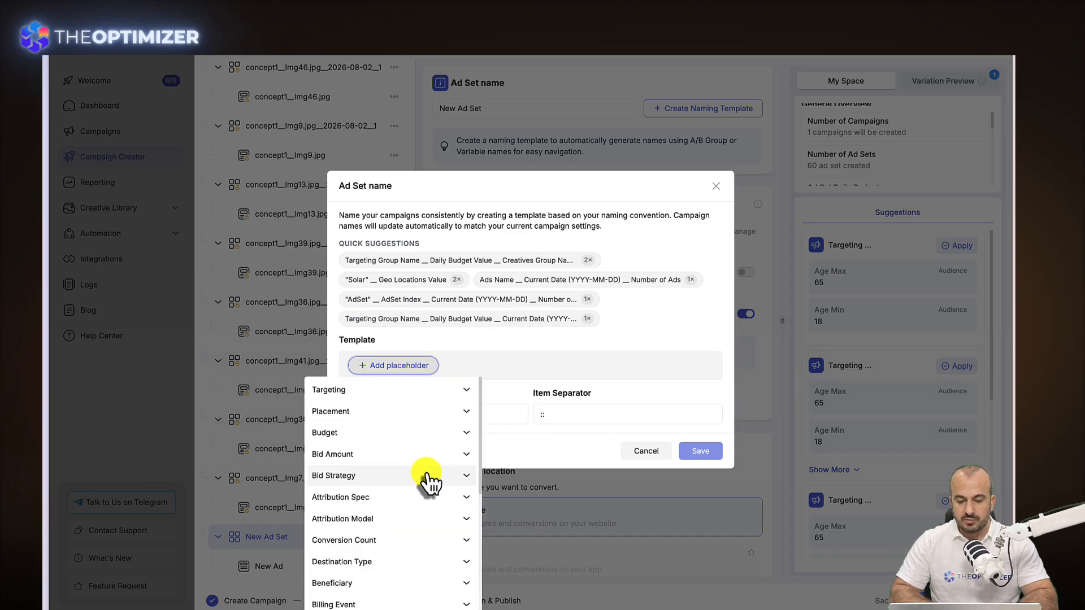
pyautogui.scroll(-2, 429, 480)
pyautogui.scroll(-2, 430, 483)
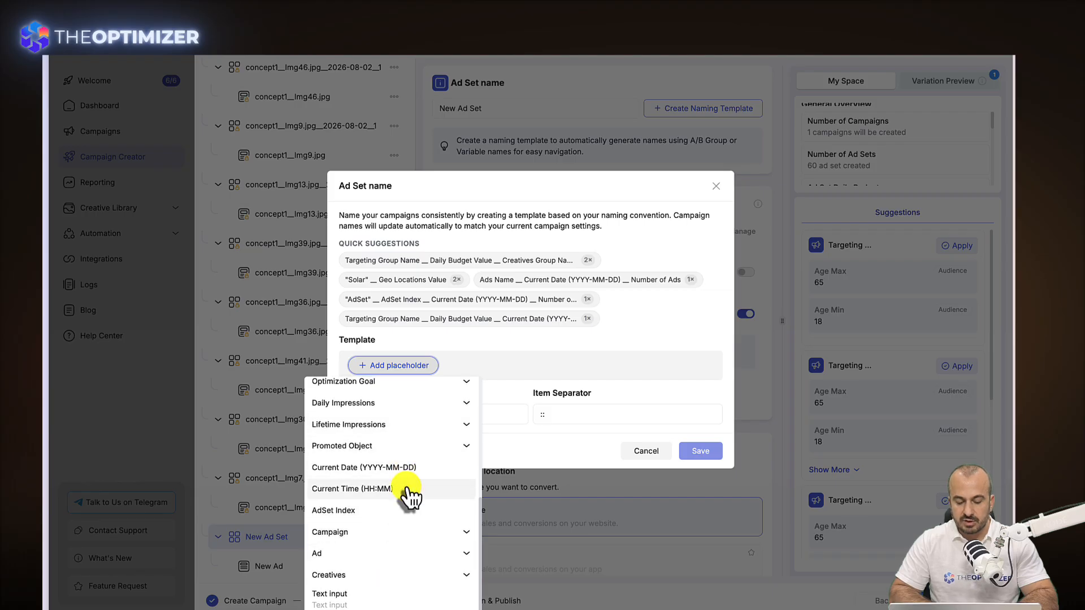
pyautogui.click(408, 575)
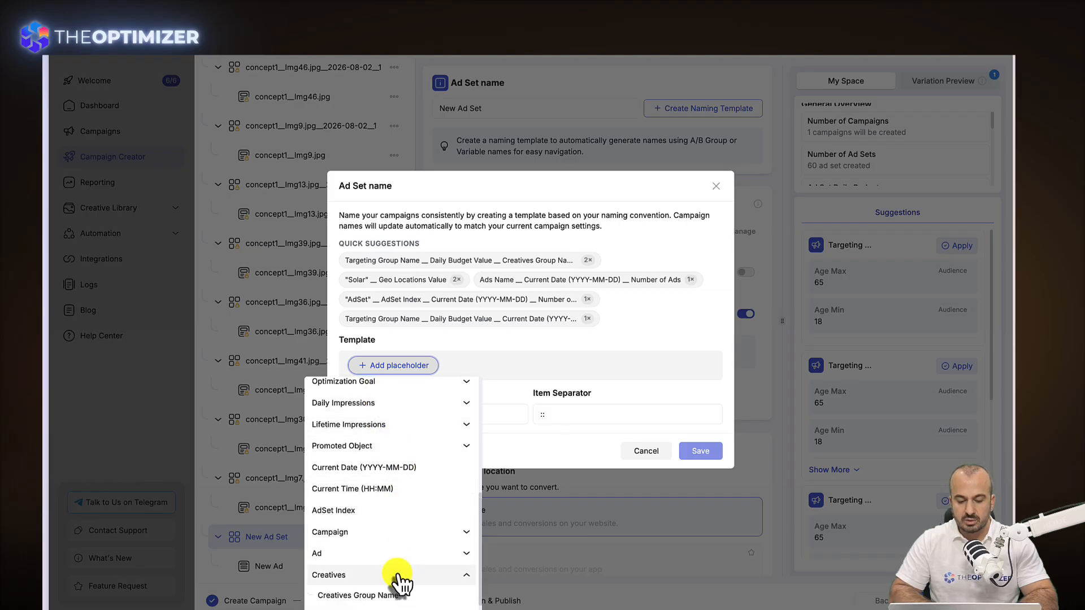
pyautogui.scroll(-1, 403, 594)
pyautogui.click(387, 575)
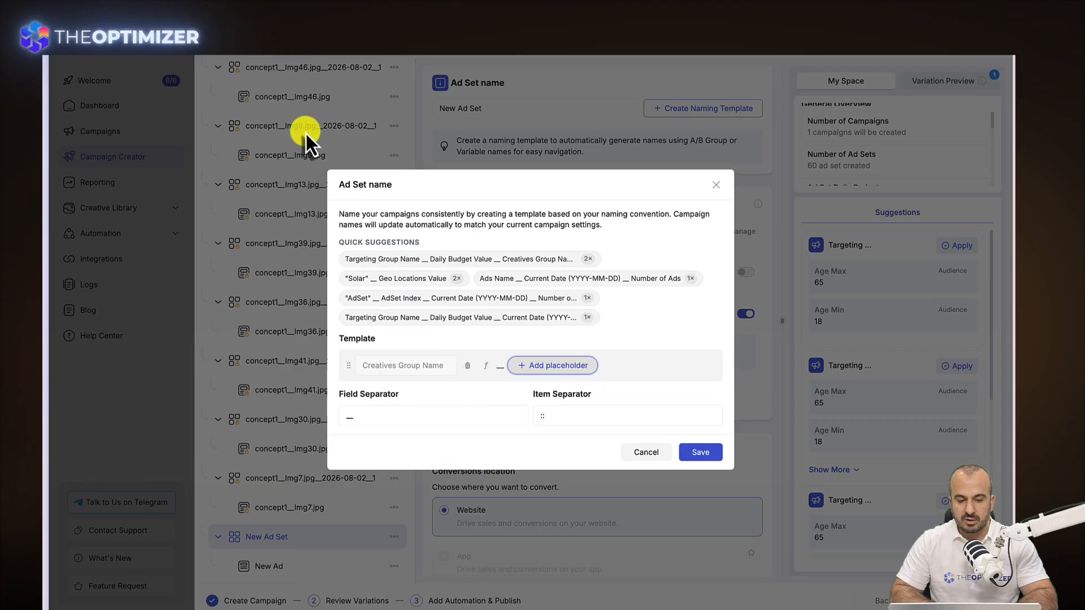
pyautogui.click(467, 366)
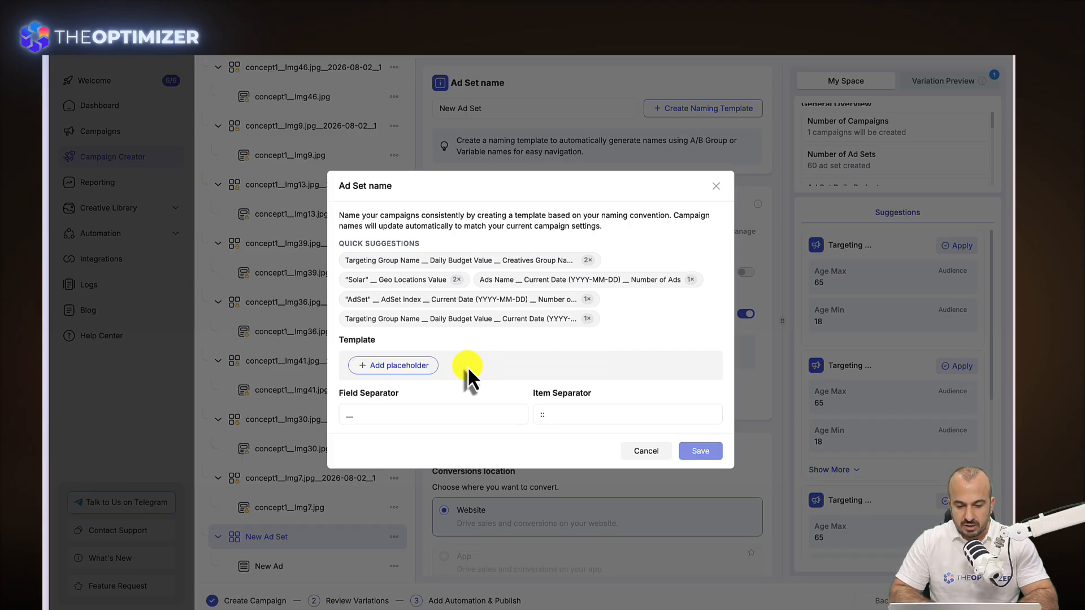
# Add the Ads Name and Current Date (YYYY-MM-DD) placeholders to the ad set's naming template.
pyautogui.click(411, 367)
pyautogui.scroll(-4, 389, 485)
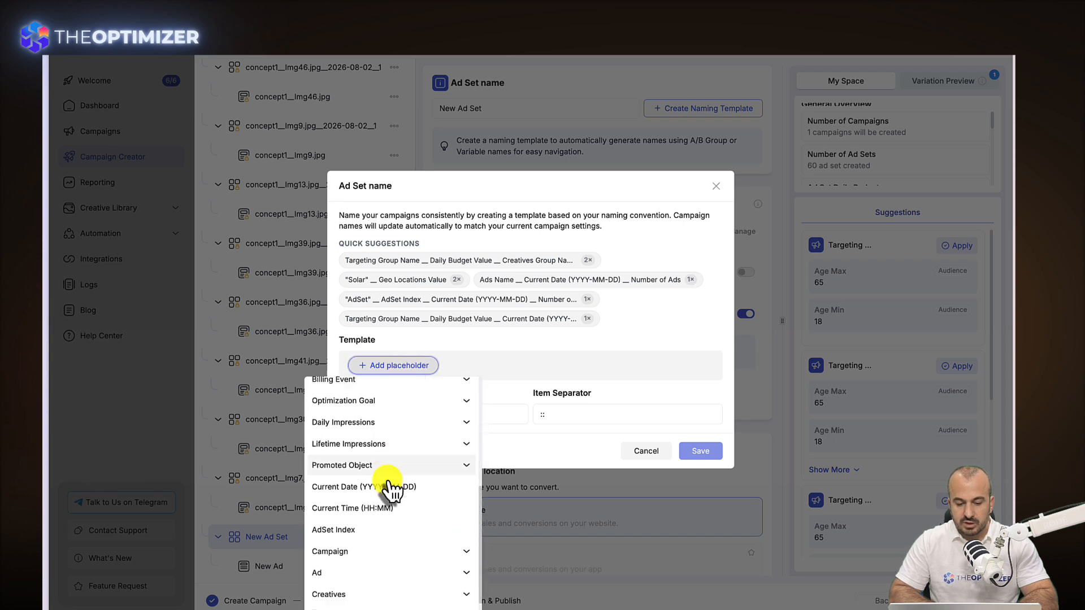
pyautogui.click(363, 553)
pyautogui.scroll(-1, 363, 559)
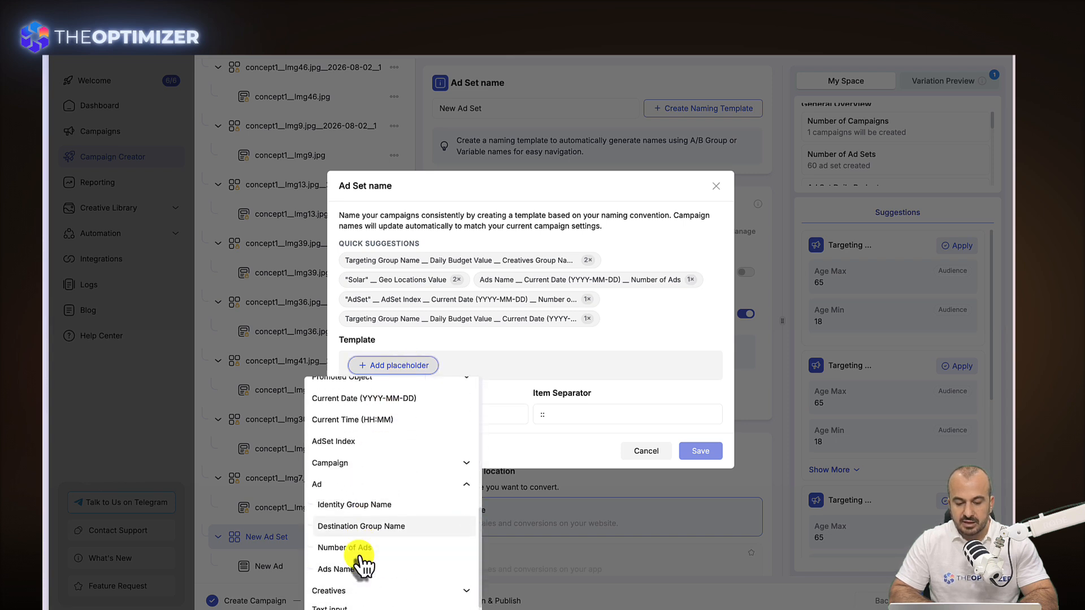
pyautogui.click(346, 569)
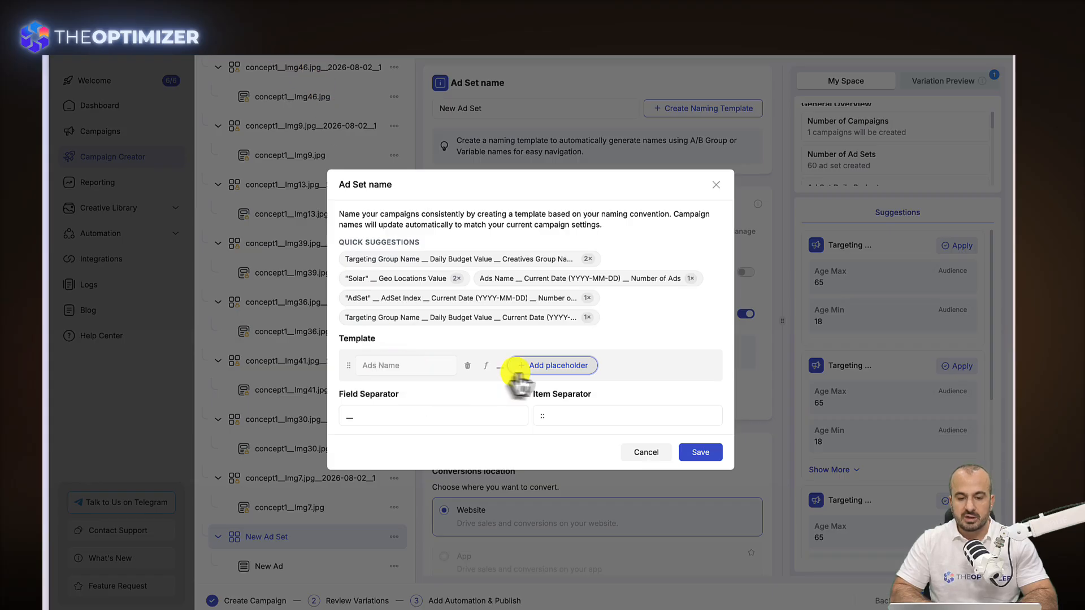
pyautogui.click(547, 366)
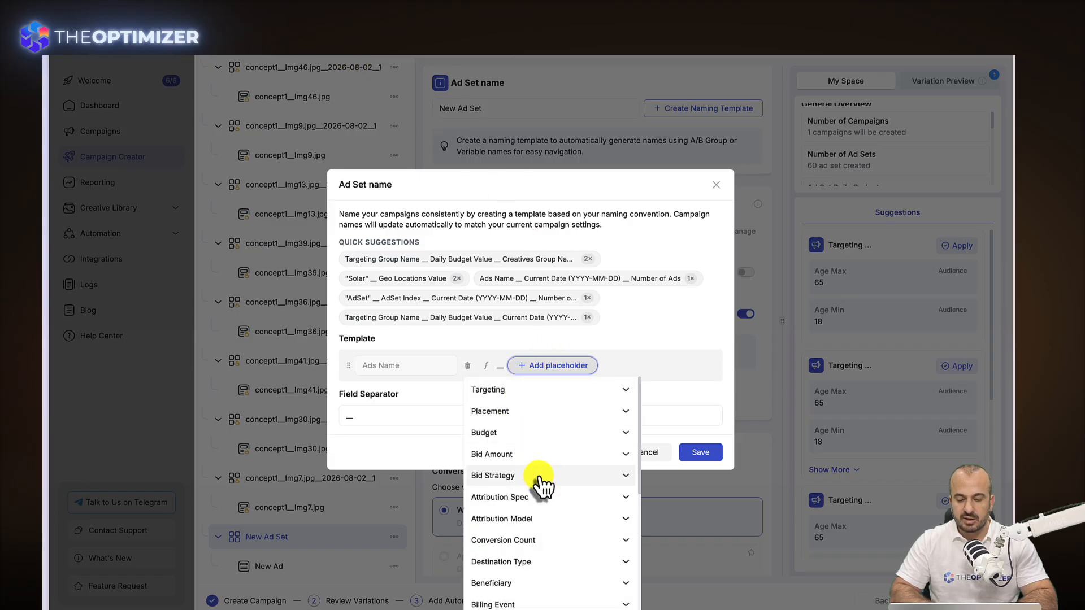
pyautogui.scroll(-5, 541, 481)
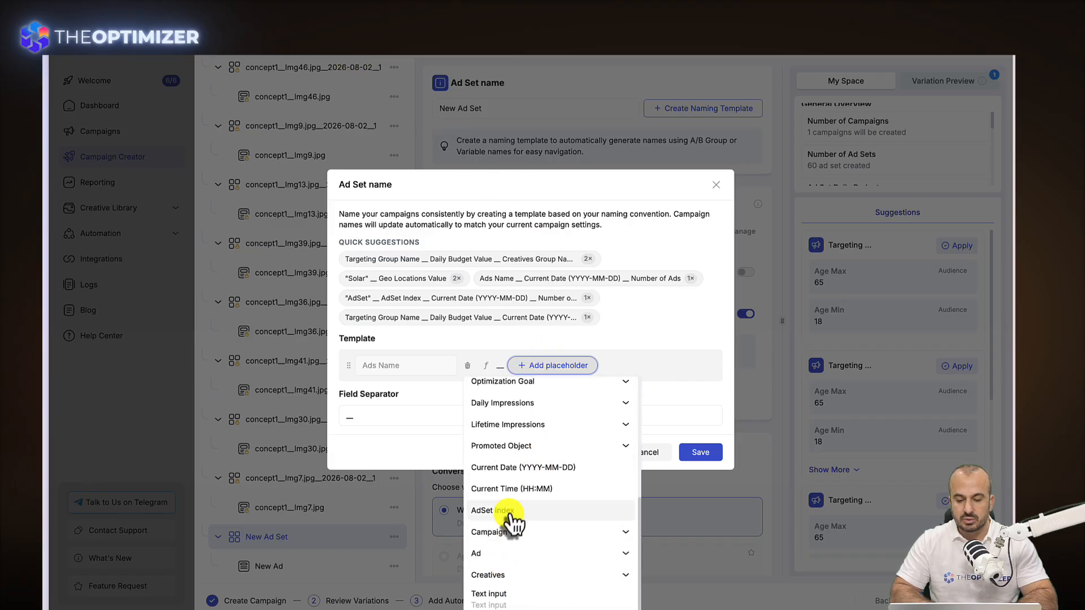
pyautogui.click(510, 470)
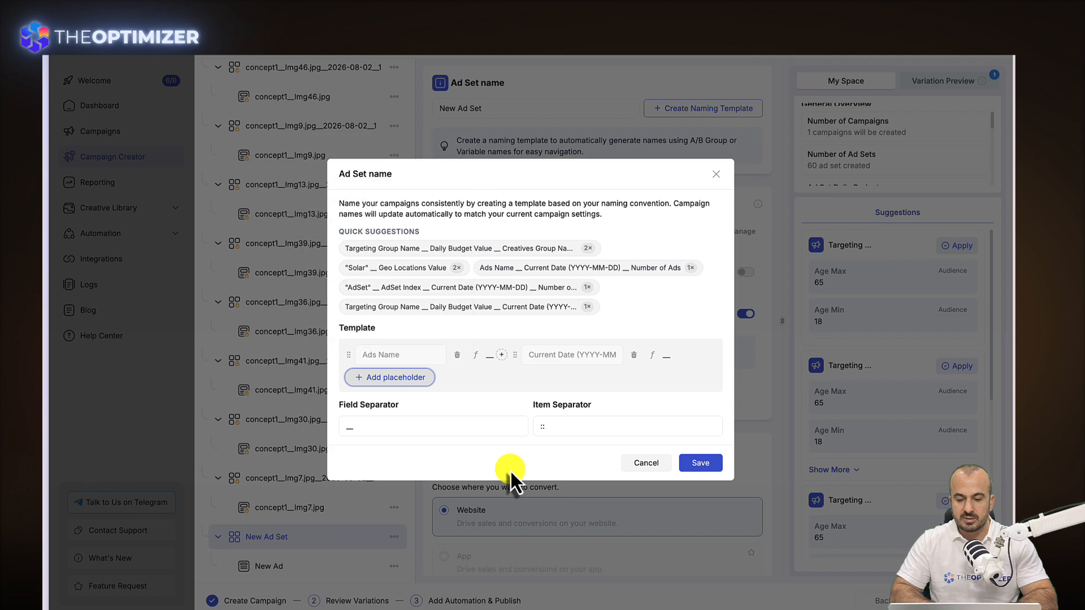
# Append the Number of Ads placeholder to the ad set's naming template and save it.
pyautogui.click(405, 377)
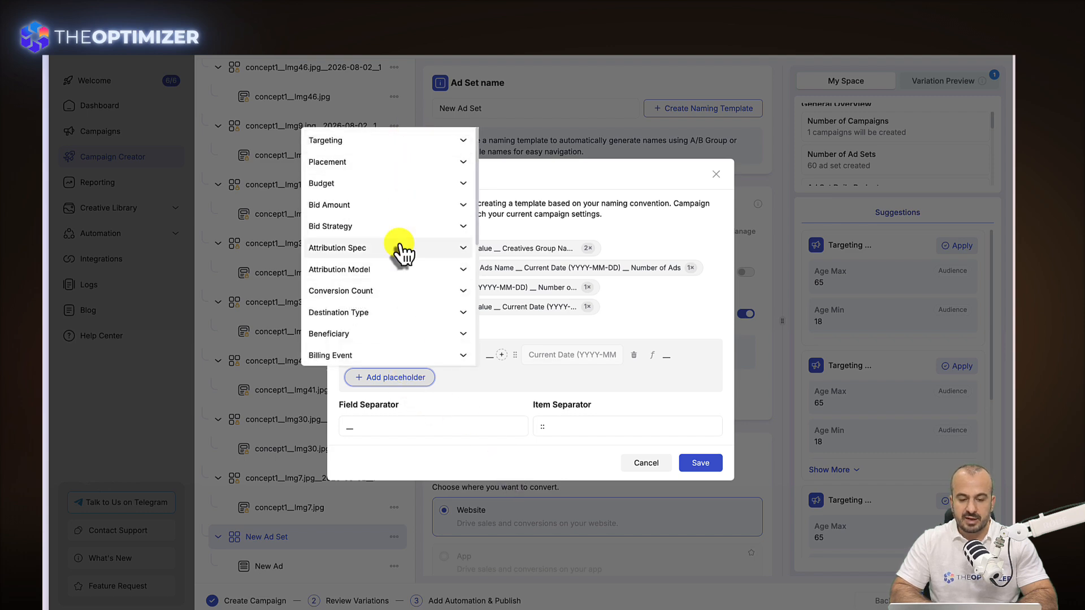
pyautogui.scroll(-5, 399, 250)
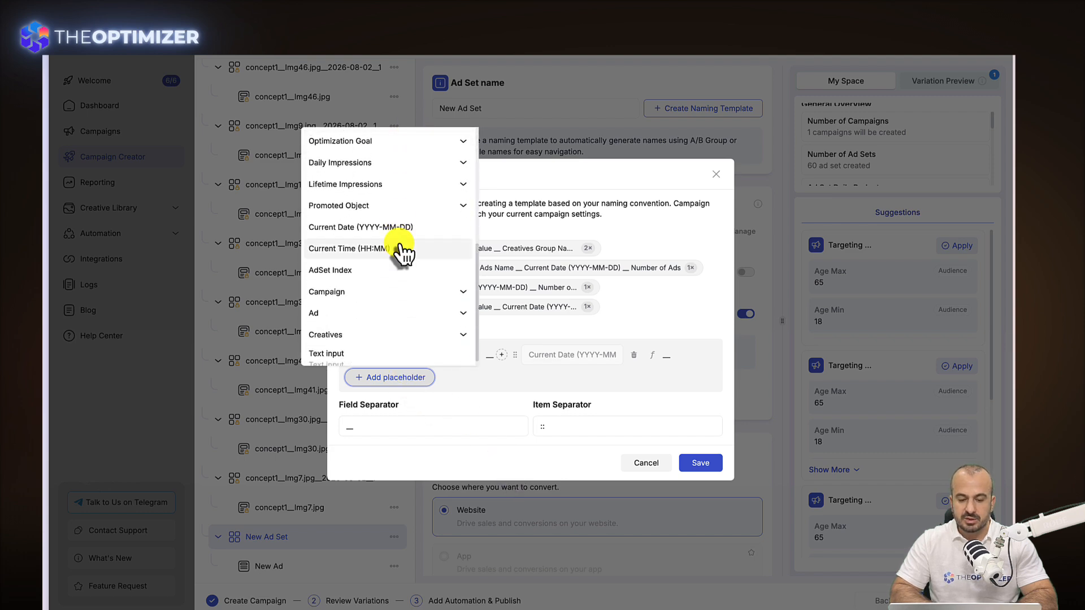
pyautogui.click(374, 307)
pyautogui.scroll(-2, 373, 308)
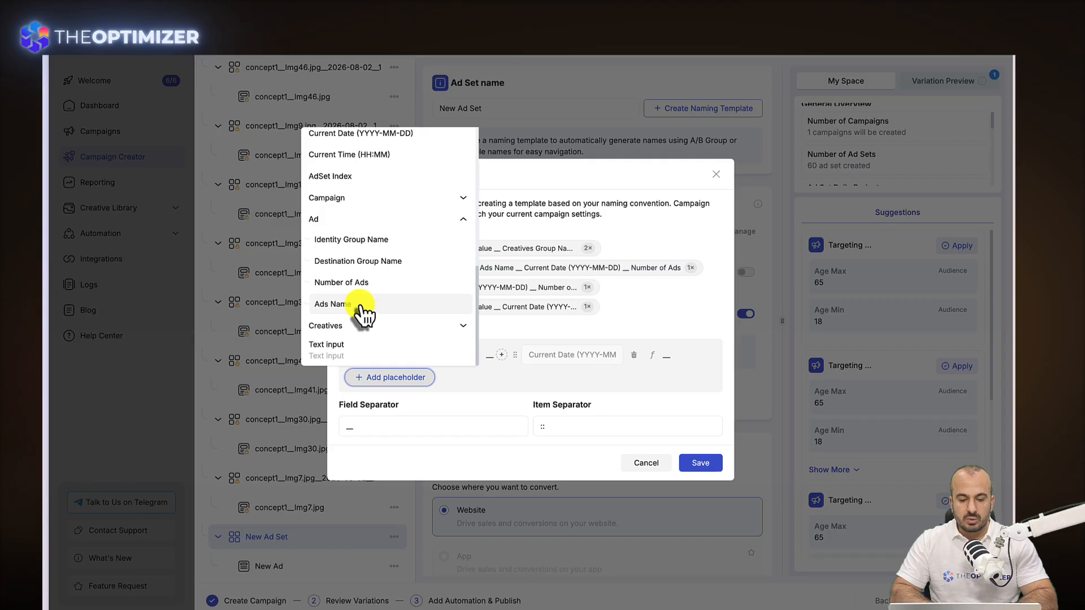
pyautogui.click(356, 284)
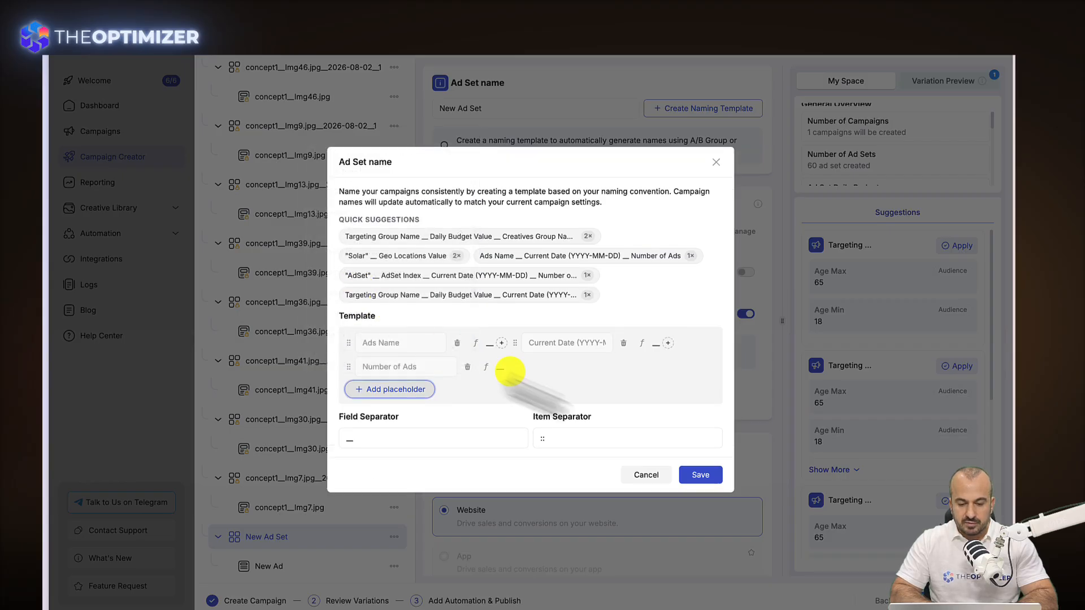
pyautogui.click(702, 483)
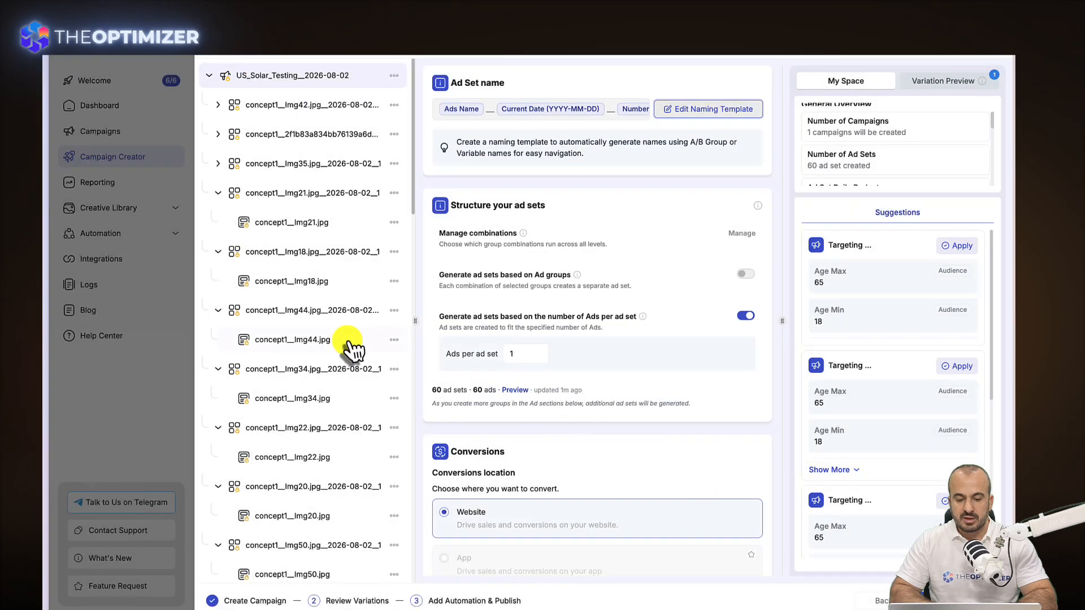
# Create a naming template for the New Ad under the new ad set, starting with the Creatives Group Name placeholder.
pyautogui.scroll(-20, 348, 342)
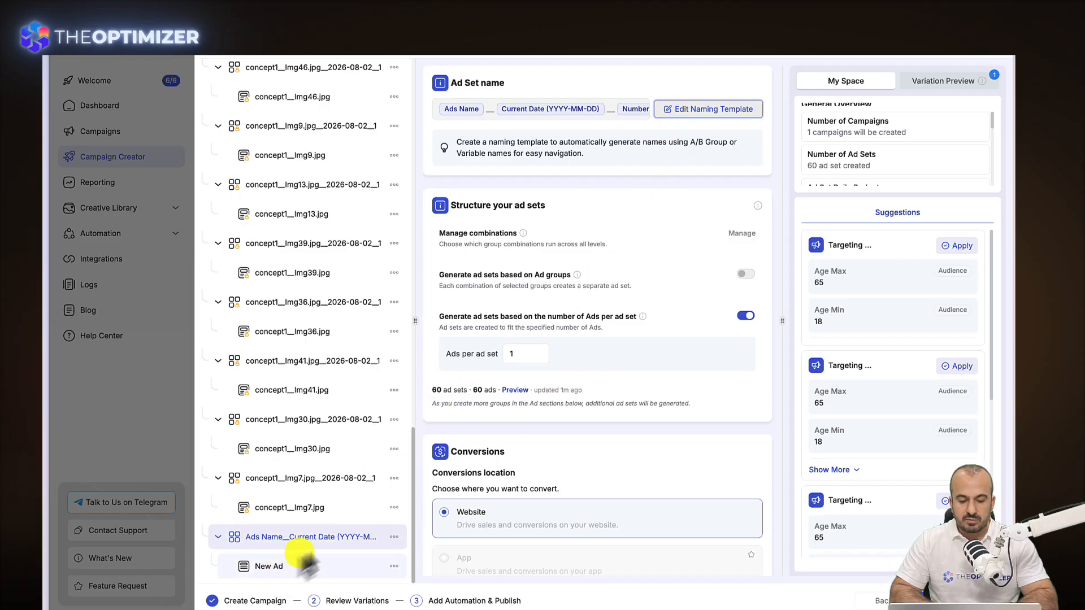
pyautogui.click(279, 568)
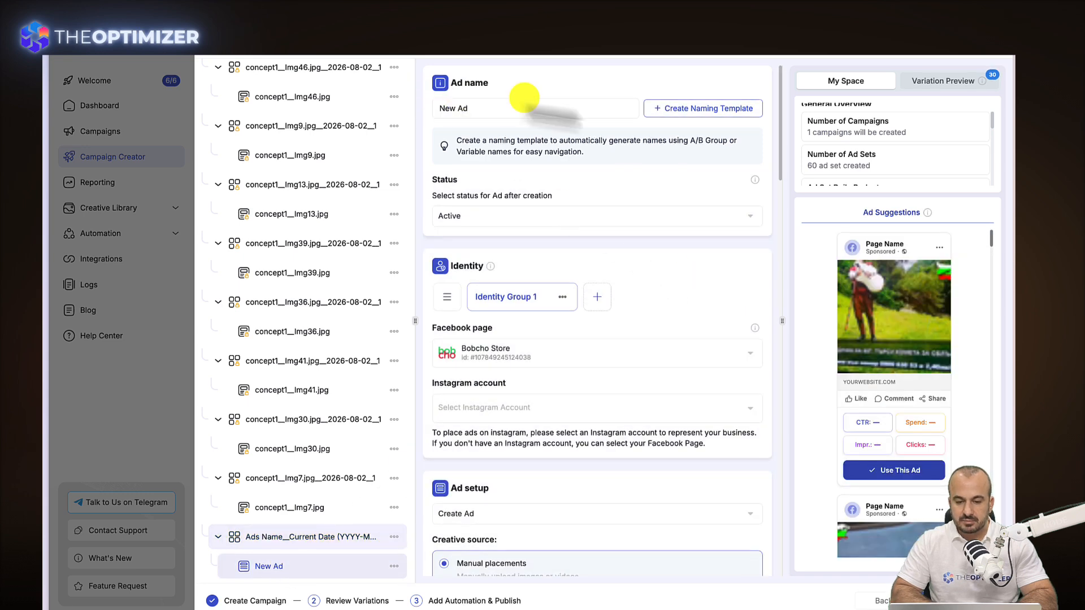
pyautogui.click(684, 116)
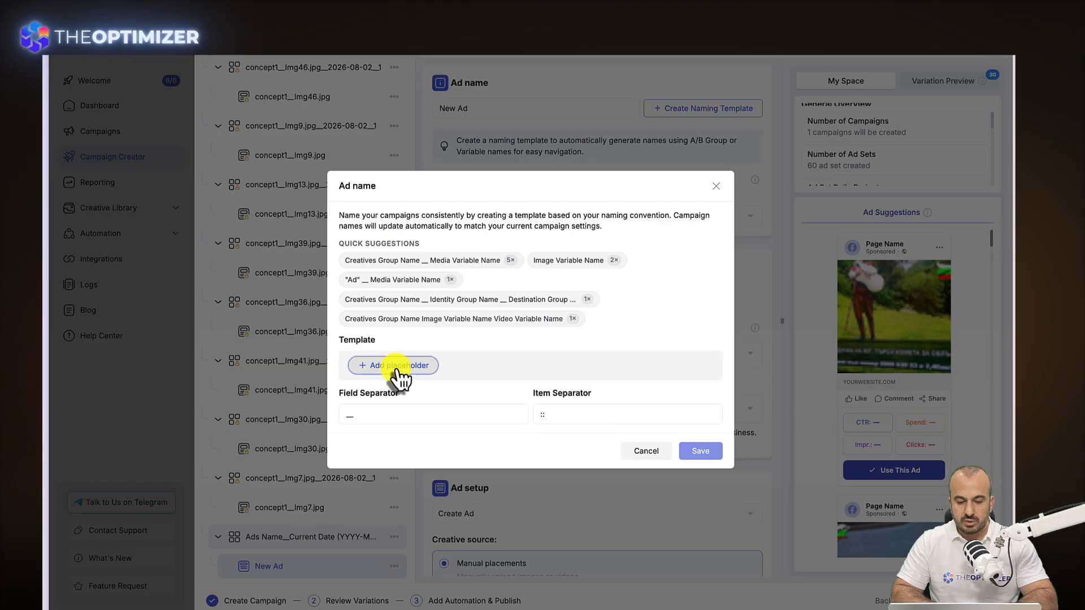
pyautogui.click(398, 368)
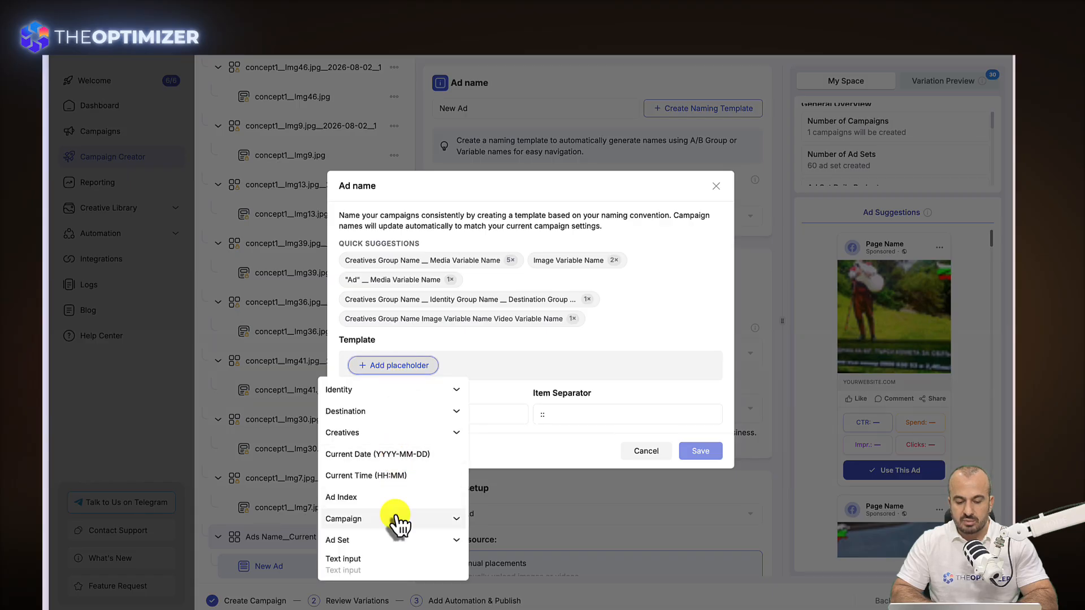
pyautogui.click(378, 433)
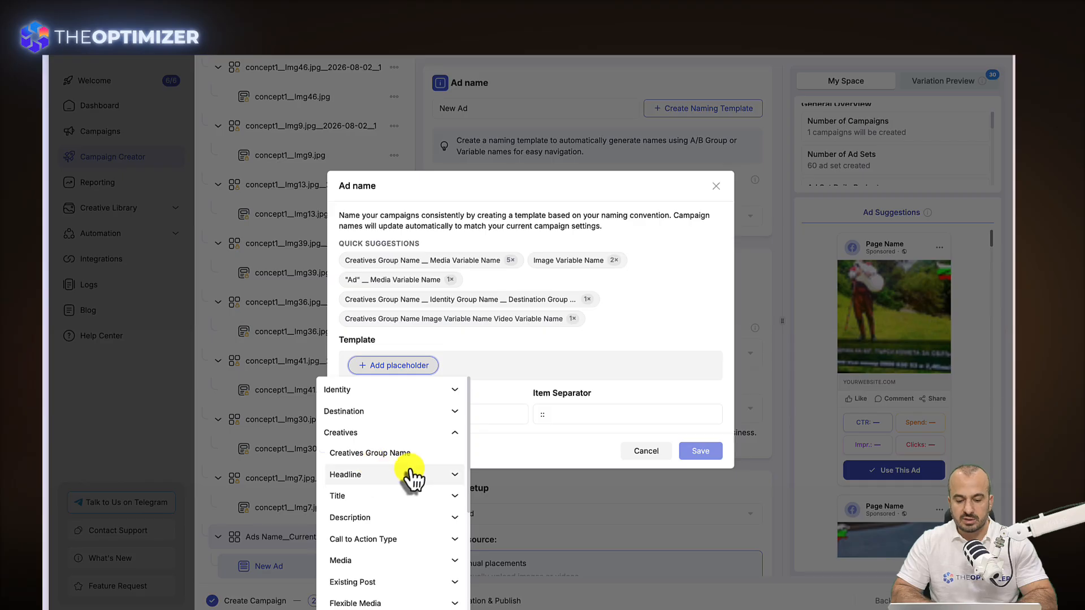
pyautogui.click(390, 454)
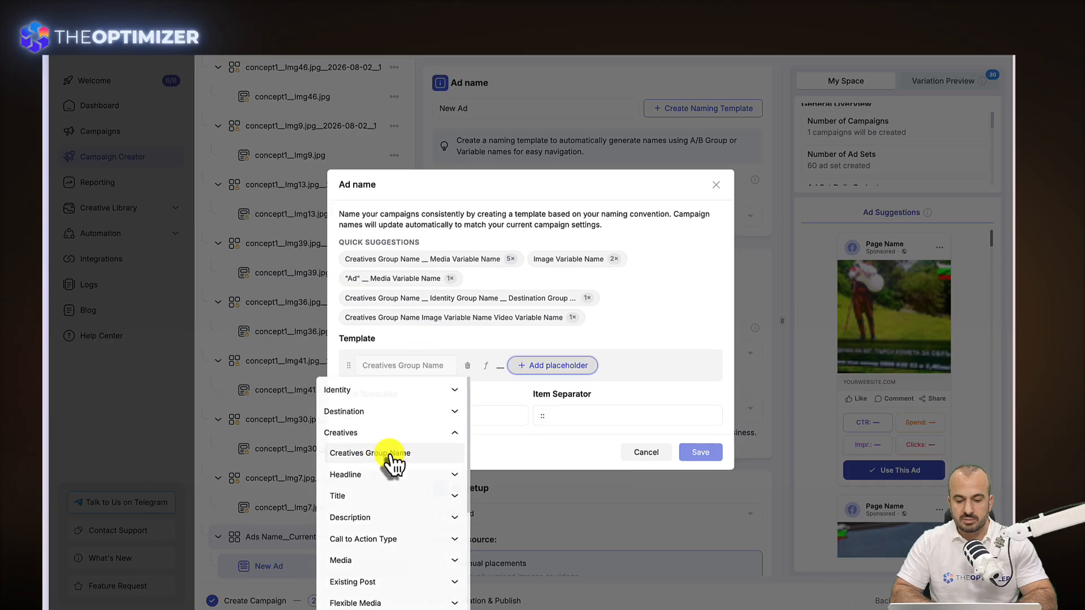
# Append the Media Variable Name placeholder to the ad's naming template and save it.
pyautogui.click(558, 366)
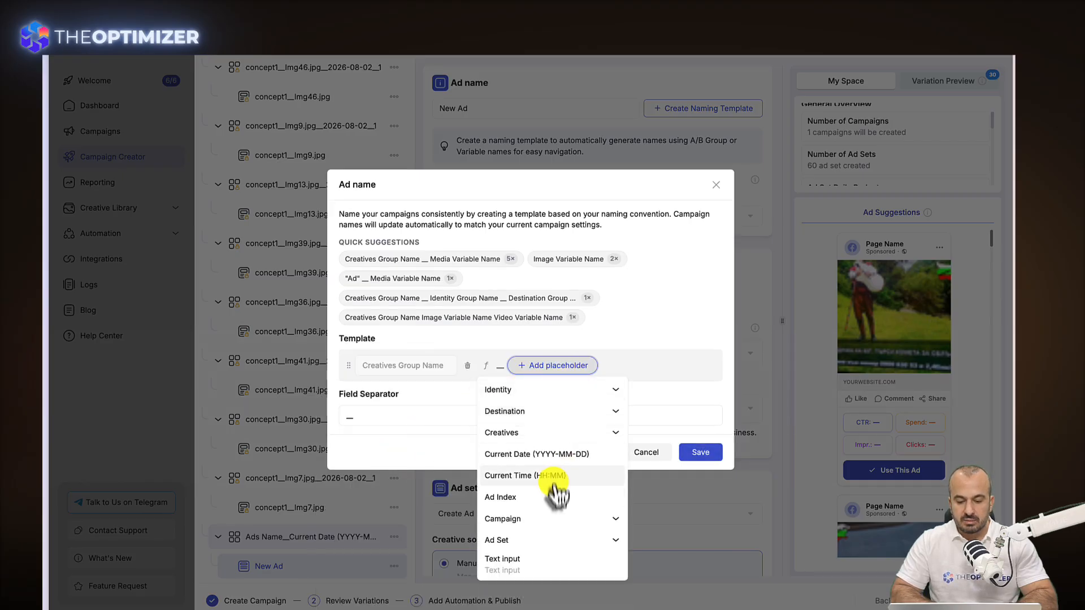
pyautogui.click(546, 436)
pyautogui.scroll(-2, 555, 502)
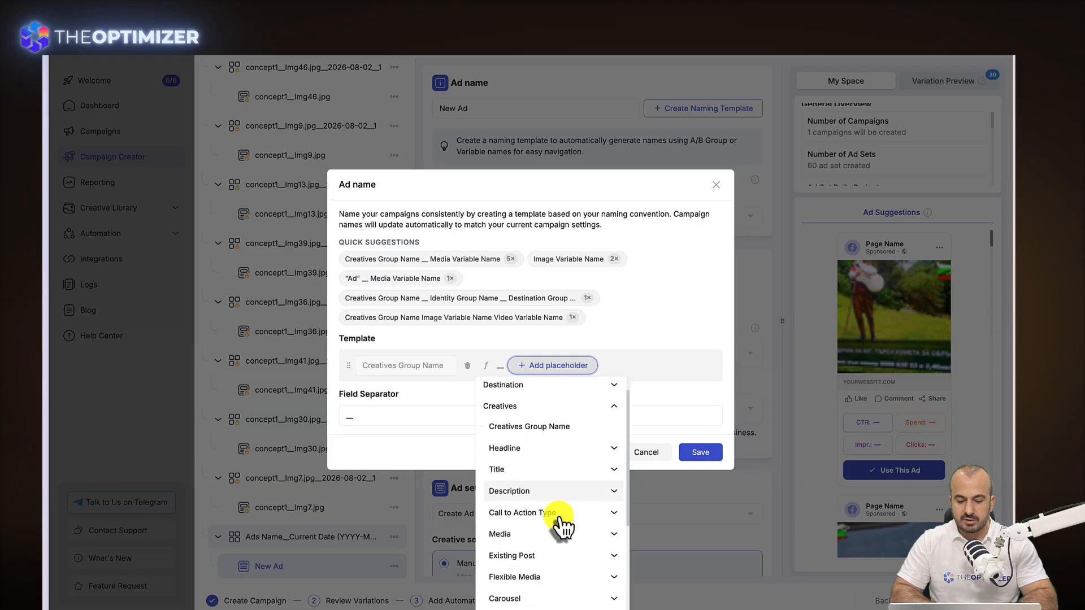
pyautogui.click(551, 501)
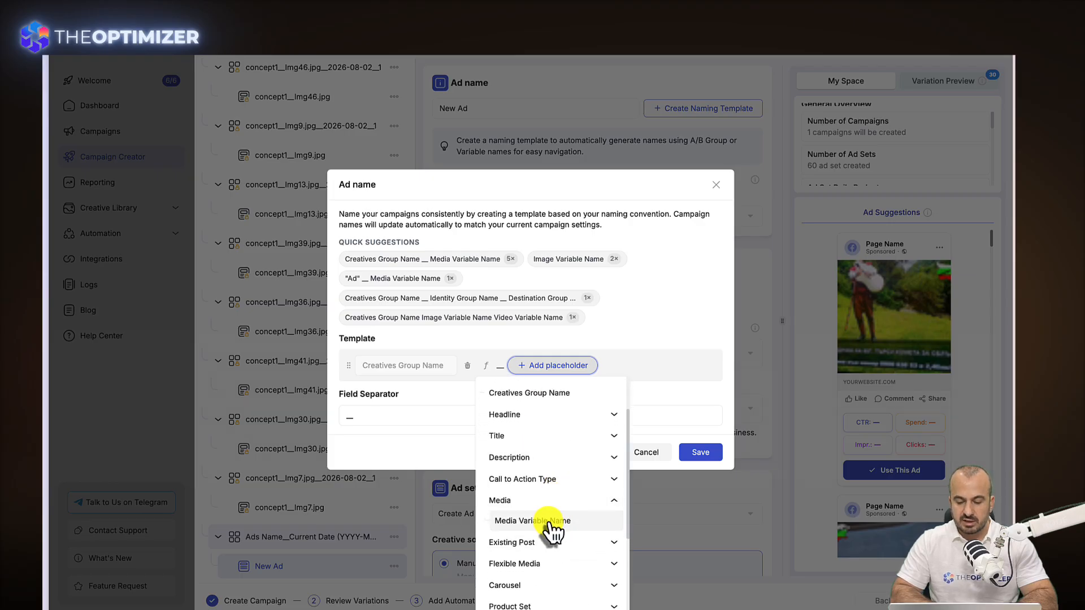
pyautogui.click(548, 521)
pyautogui.click(702, 462)
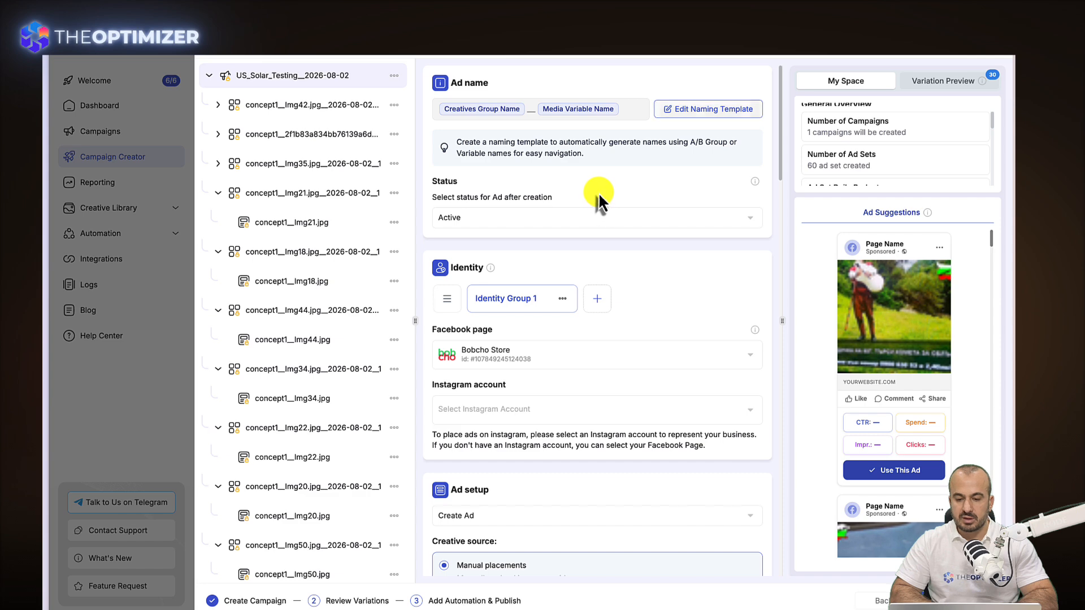
# Preview the campaign structure from the new ad set's settings and look through the existing ad sets in the campaign tree.
pyautogui.scroll(-10, 358, 415)
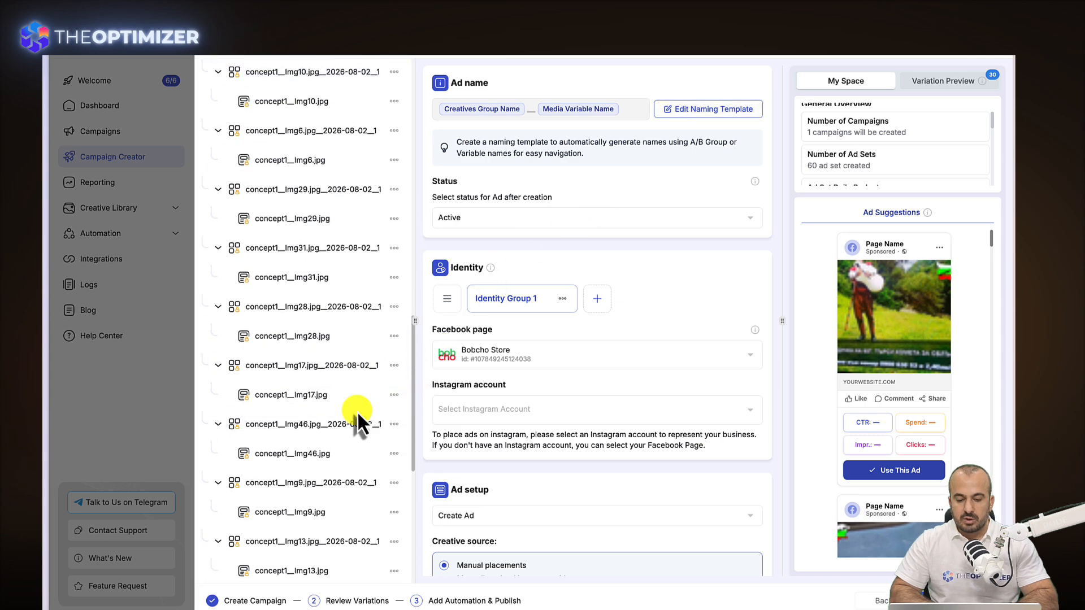
pyautogui.scroll(-6, 358, 416)
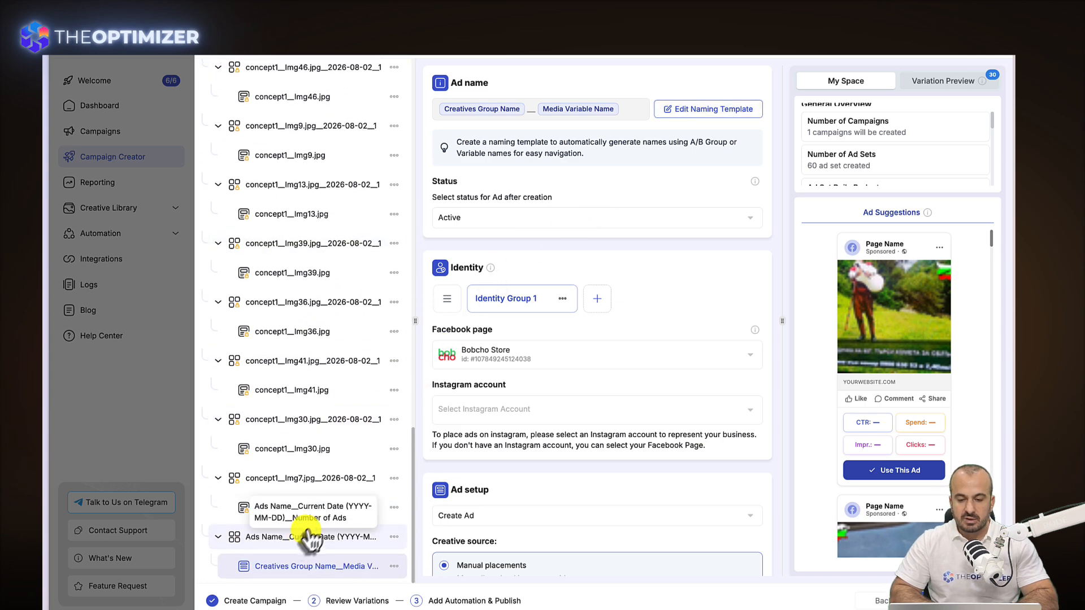
pyautogui.click(308, 537)
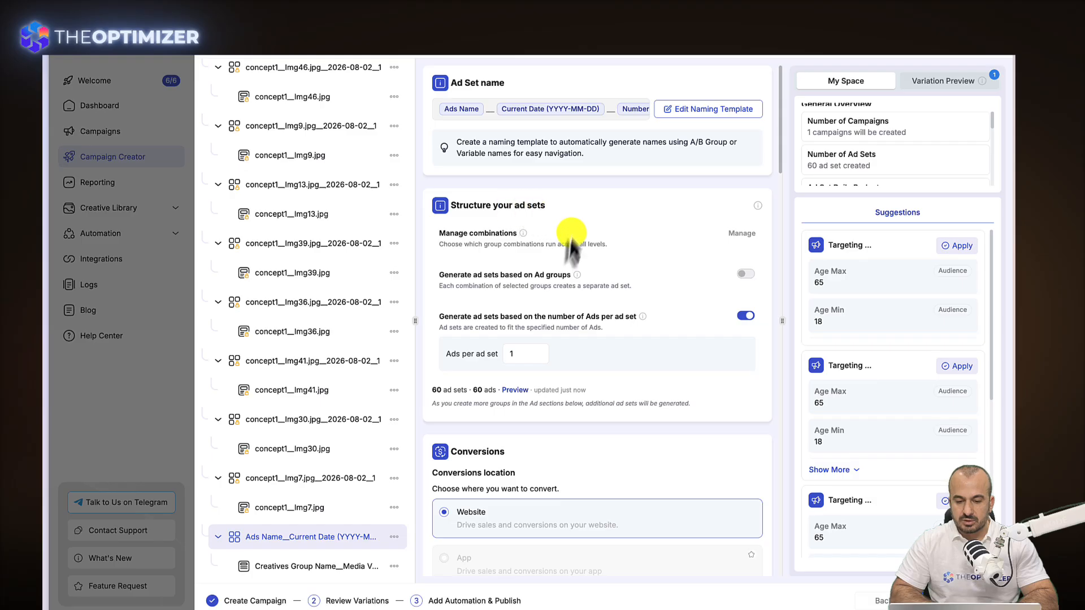
pyautogui.click(515, 391)
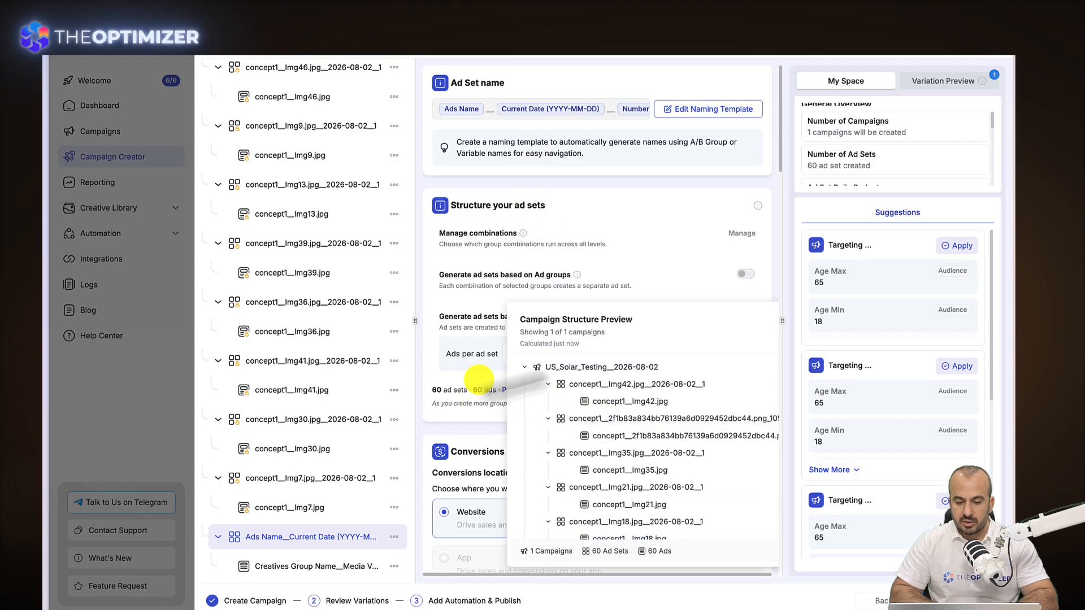
pyautogui.click(700, 283)
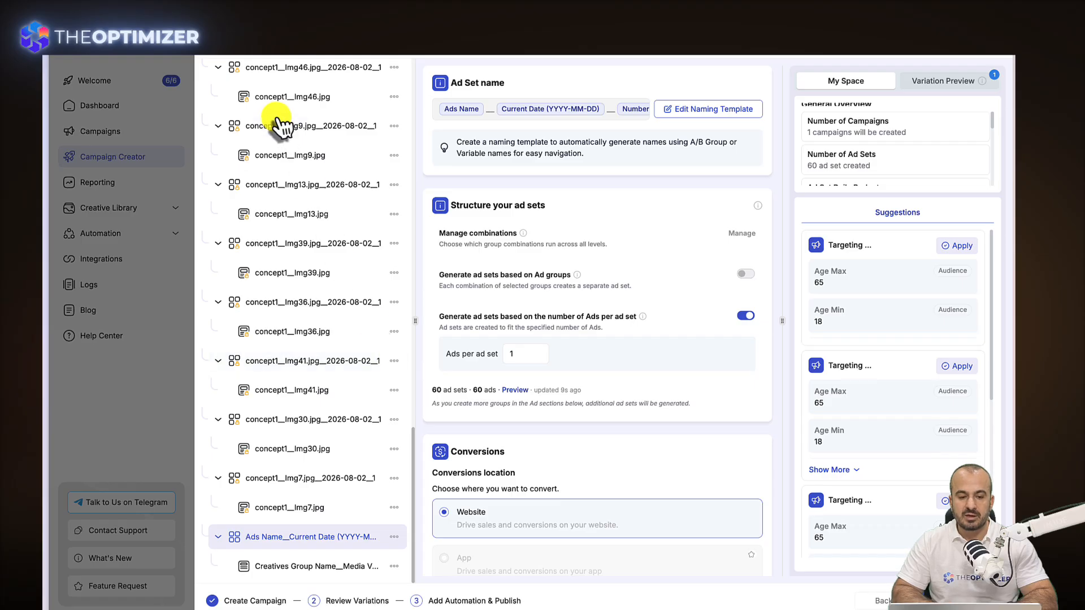
pyautogui.moveTo(281, 182); pyautogui.dragTo(280, 189)
pyautogui.scroll(20, 277, 182)
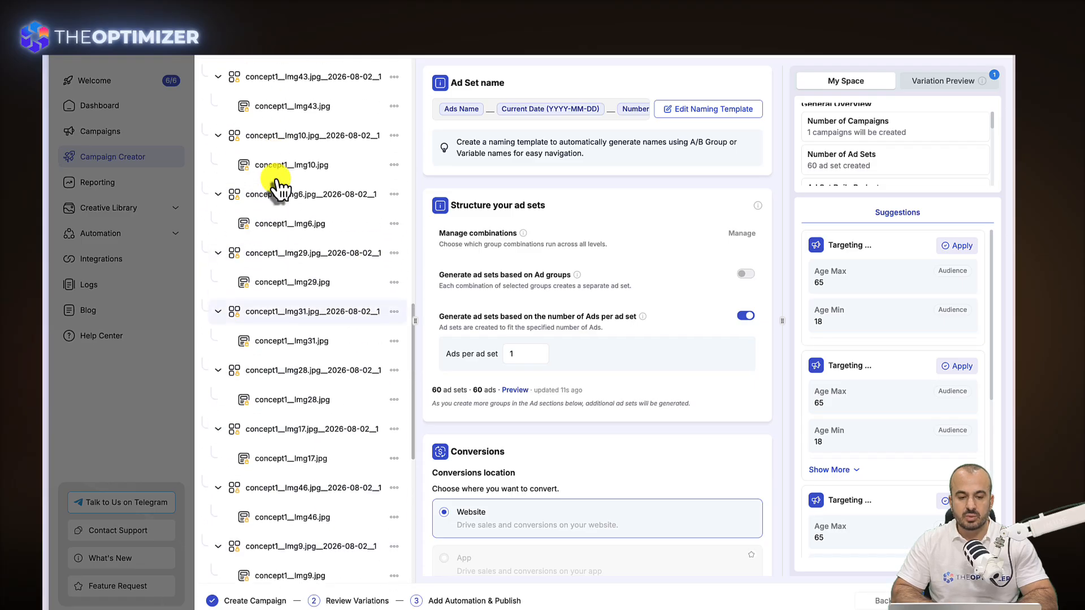
# Preview the campaign structure from the new ad set's settings and examine the concept2 ad sets generated after the concept1 ones.
pyautogui.scroll(-20, 277, 182)
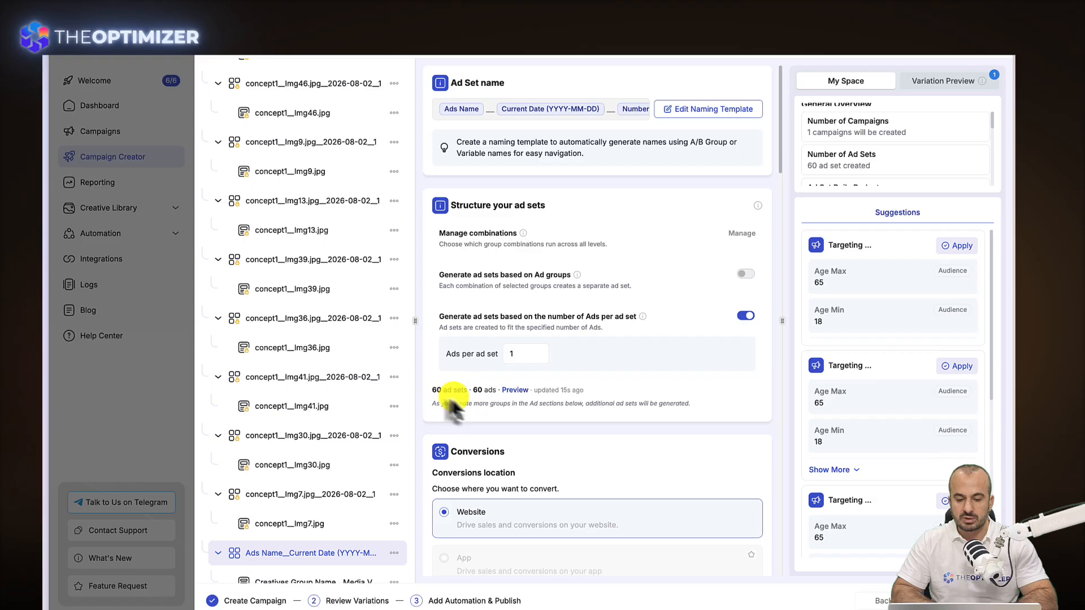
pyautogui.click(515, 391)
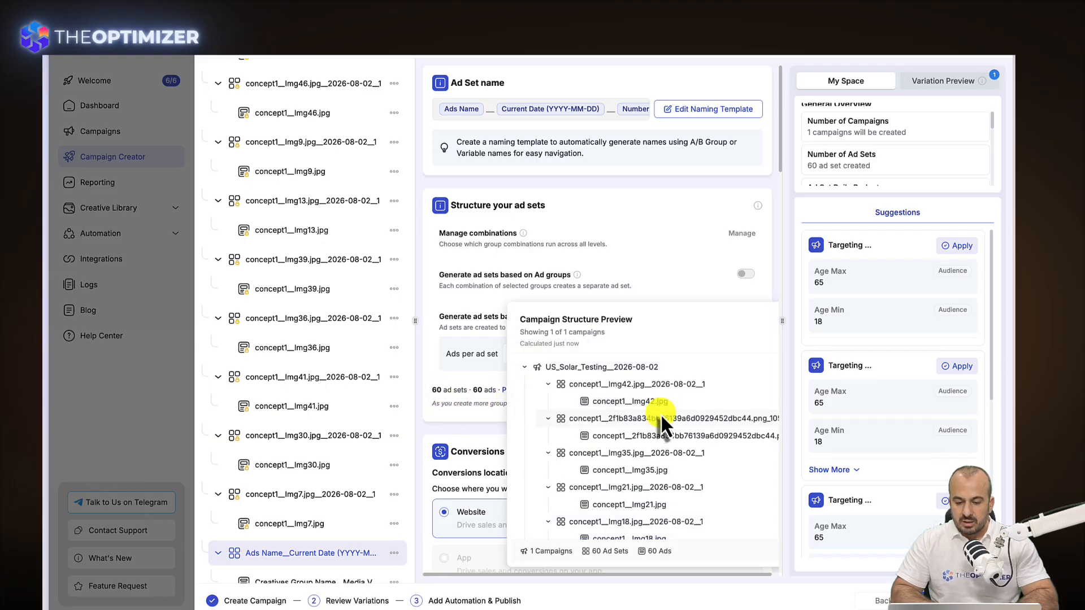
pyautogui.scroll(-10, 660, 414)
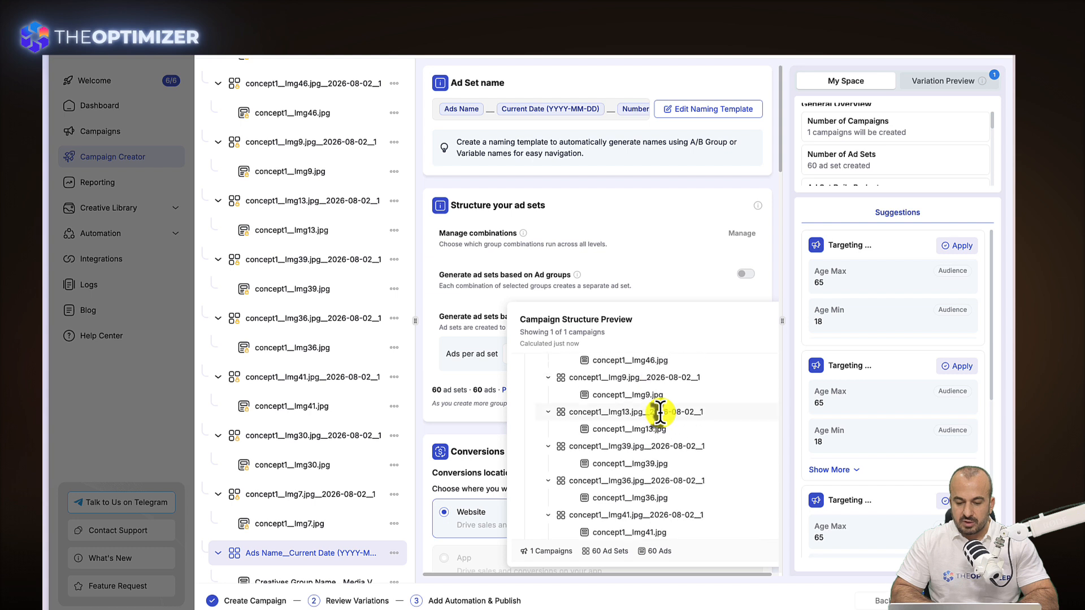
pyautogui.scroll(-10, 660, 413)
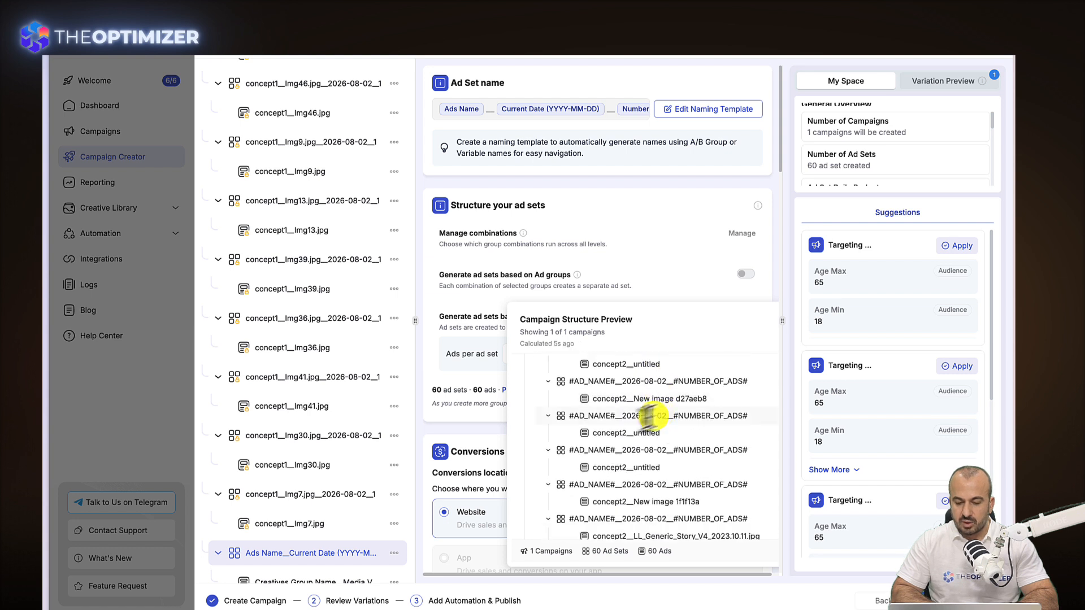
pyautogui.scroll(1, 570, 411)
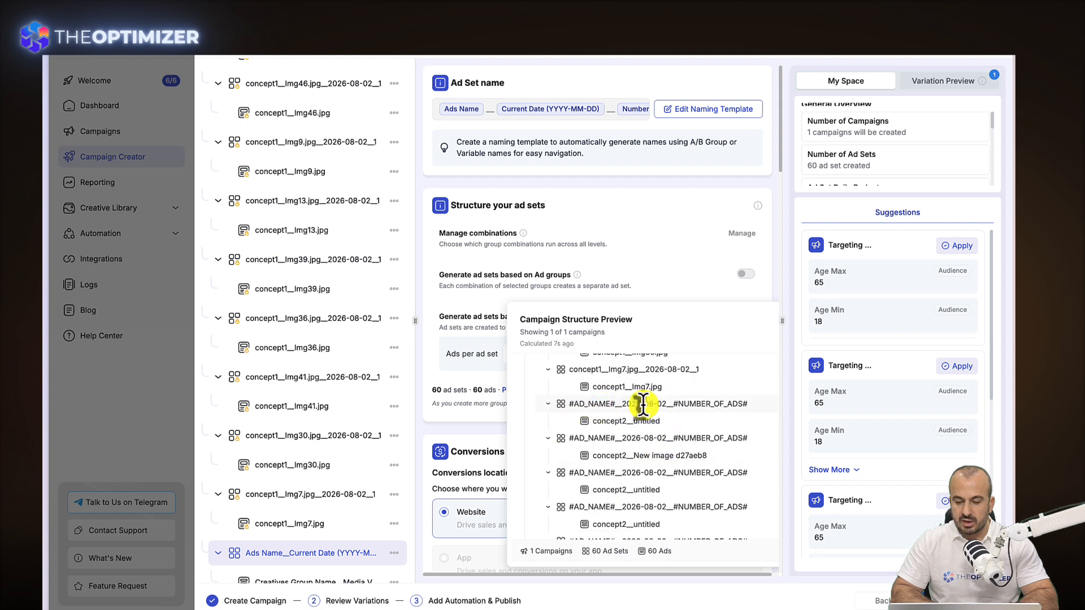
pyautogui.scroll(2, 647, 408)
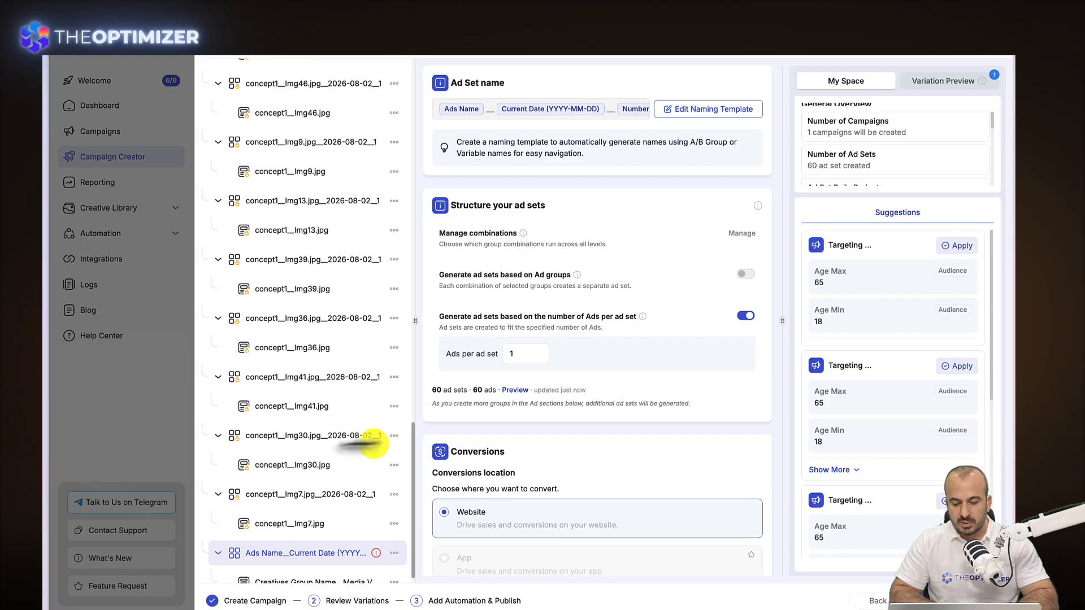
# Assign Bobcho_NEW's Pixel to the new ad set and choose AddToCart as its conversion event.
pyautogui.scroll(-1, 332, 453)
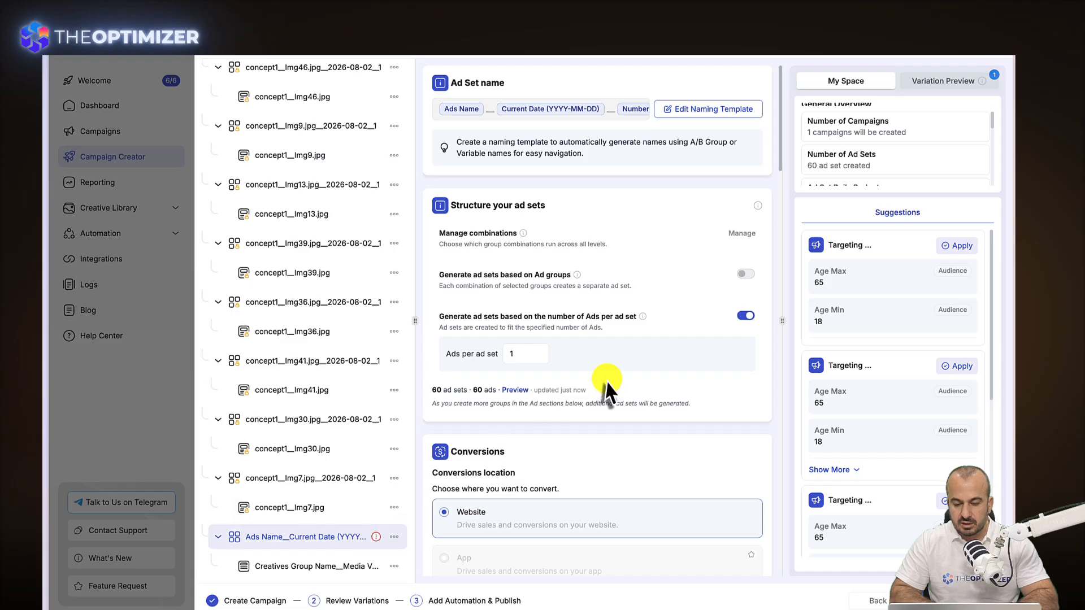
pyautogui.scroll(-8, 608, 384)
pyautogui.scroll(3, 607, 384)
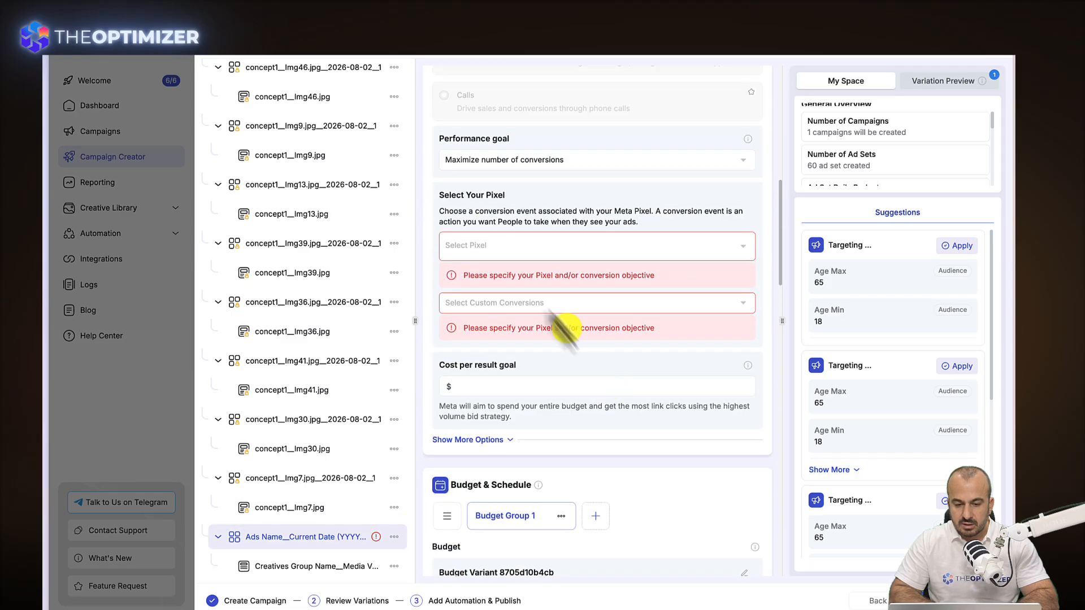
pyautogui.click(485, 246)
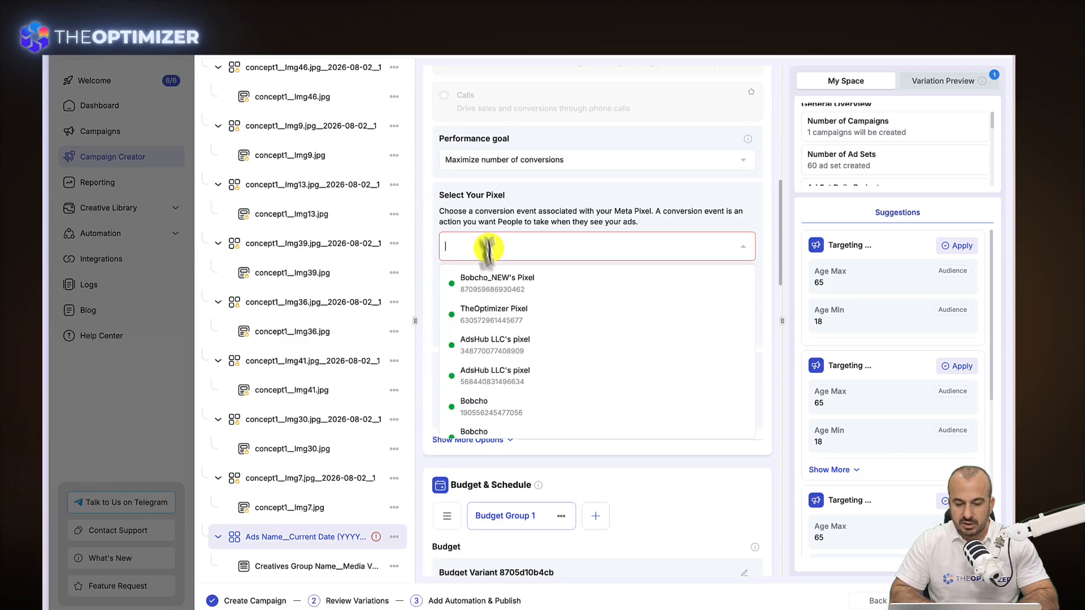
pyautogui.click(501, 283)
pyautogui.click(491, 277)
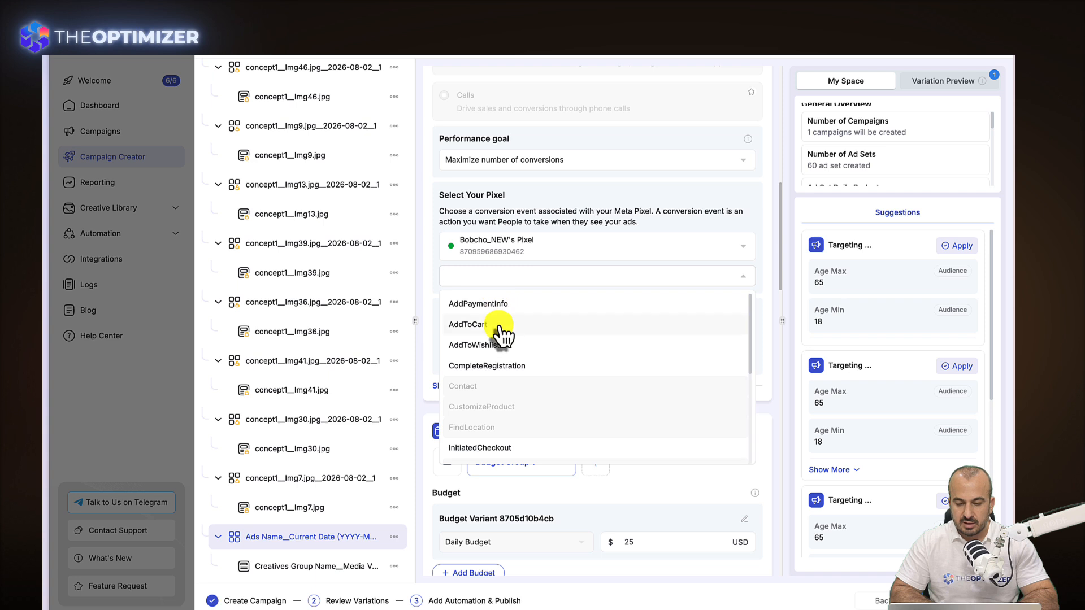
pyautogui.click(501, 326)
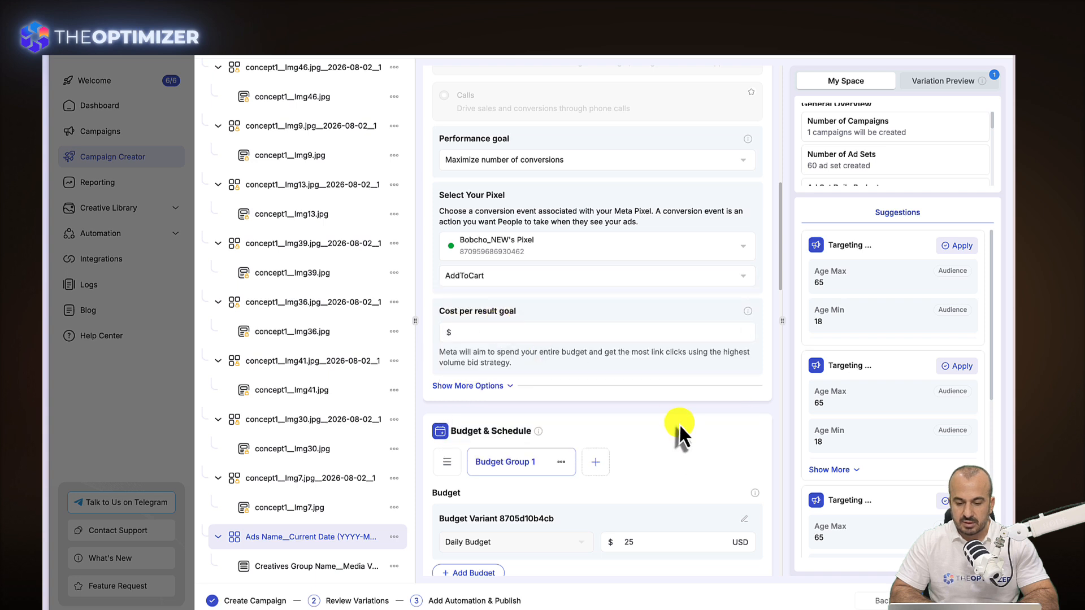
# Set the new ad set's cost per result goal to 1 USD and proceed to reviewing the variations.
pyautogui.click(494, 333)
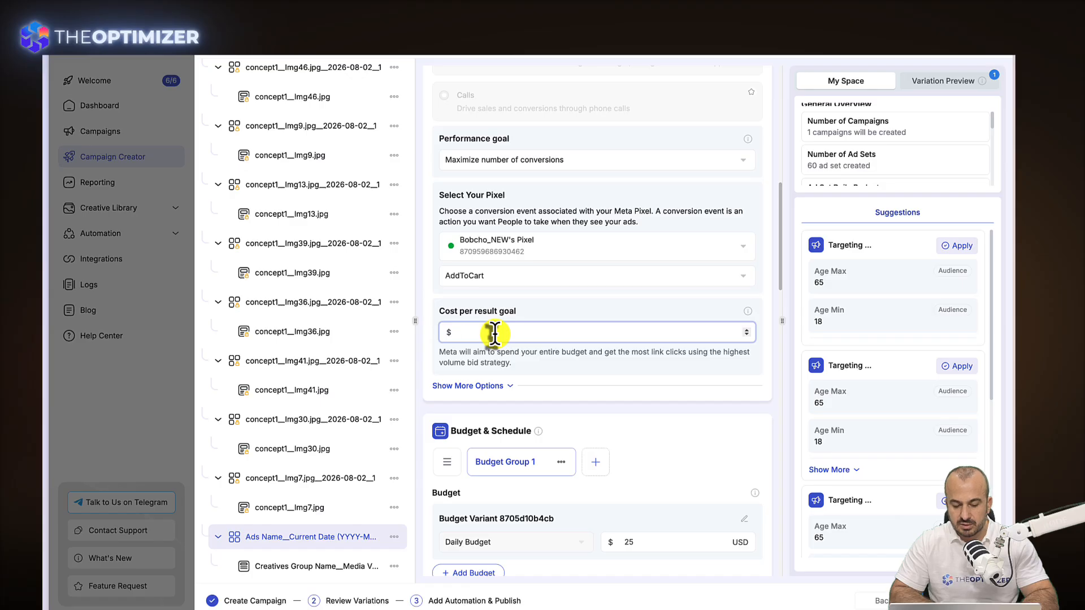
pyautogui.click(872, 525)
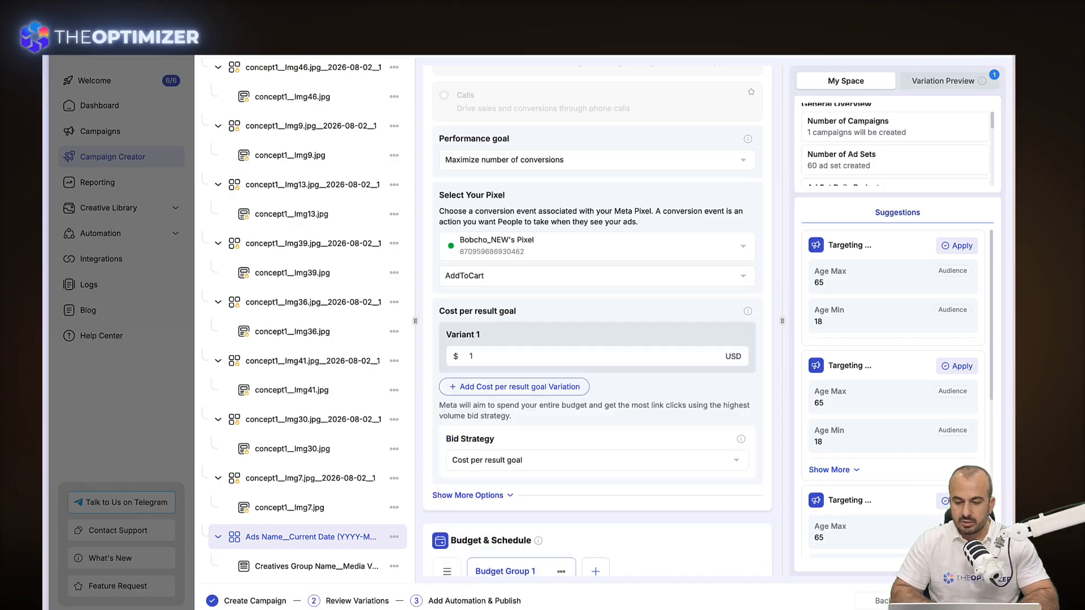
pyautogui.click(960, 601)
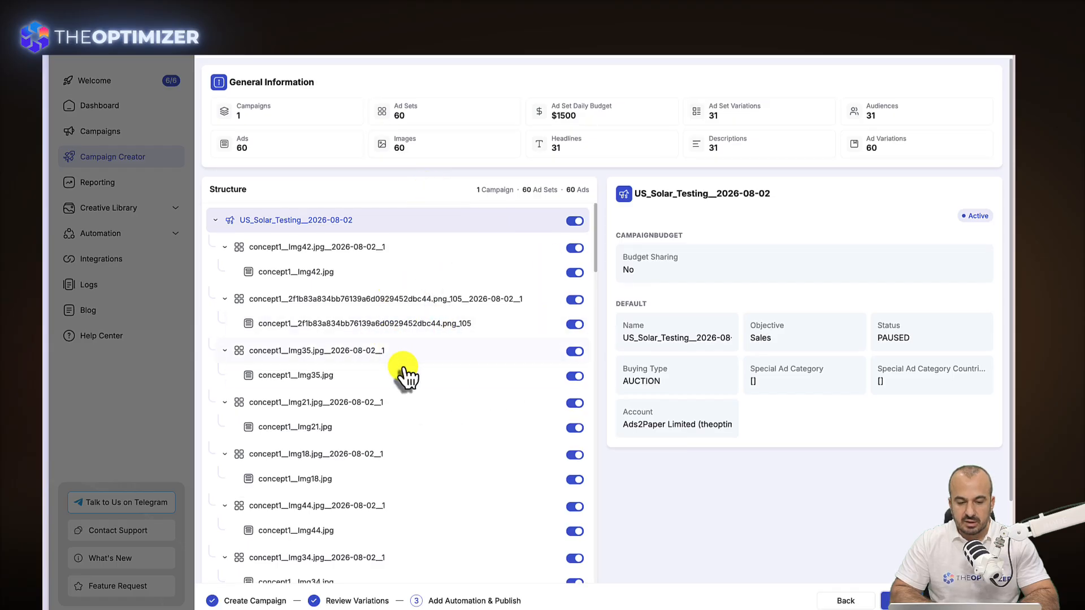
# Collapse the first three ad sets in the review structure and look through the remaining ad sets, including the concept2 ones.
pyautogui.click(225, 248)
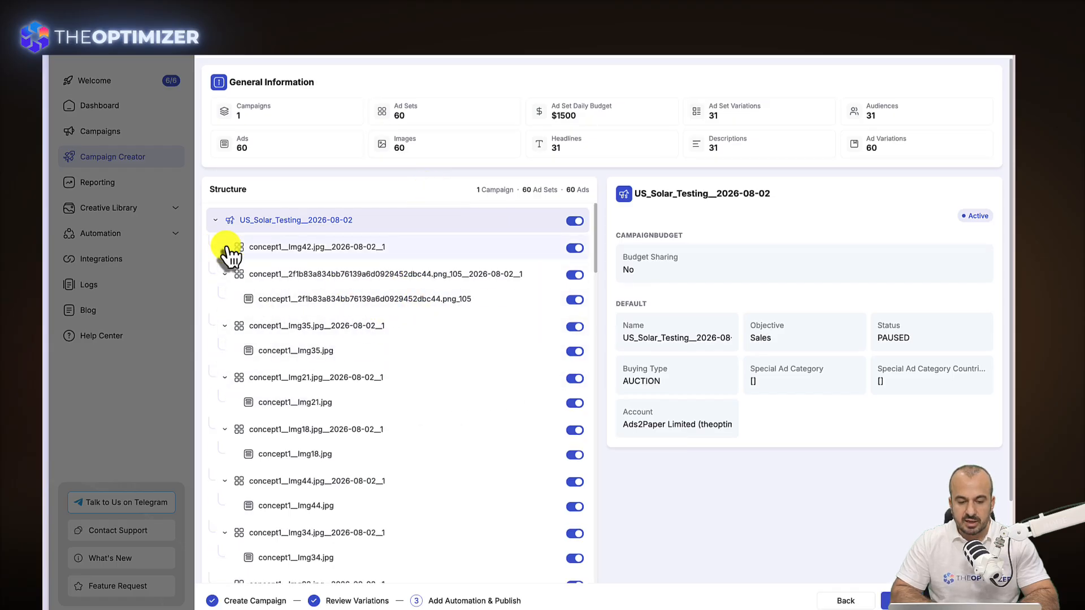
pyautogui.click(225, 275)
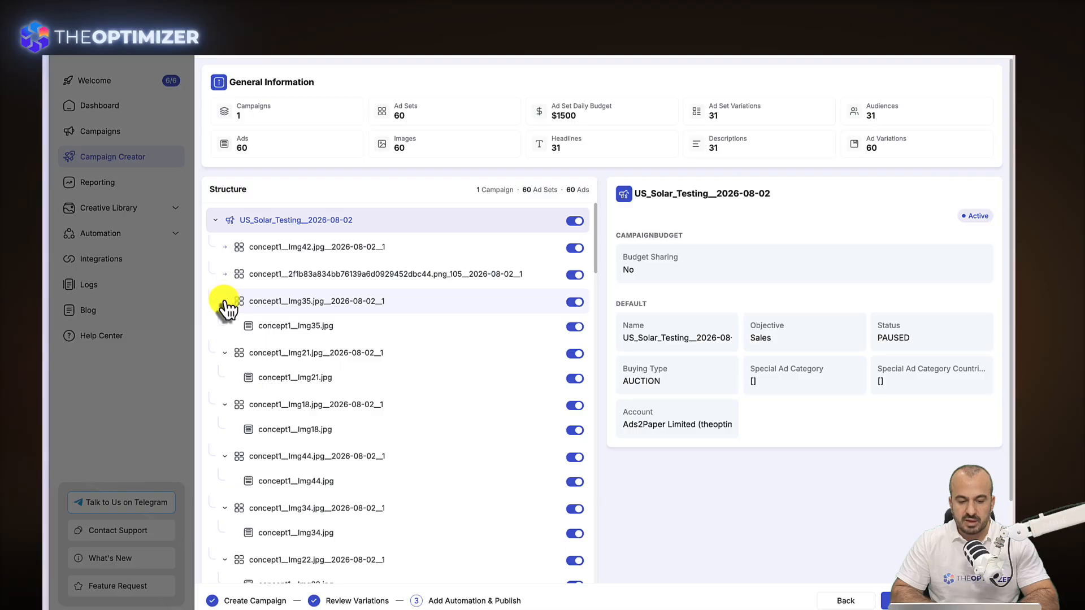
pyautogui.click(225, 301)
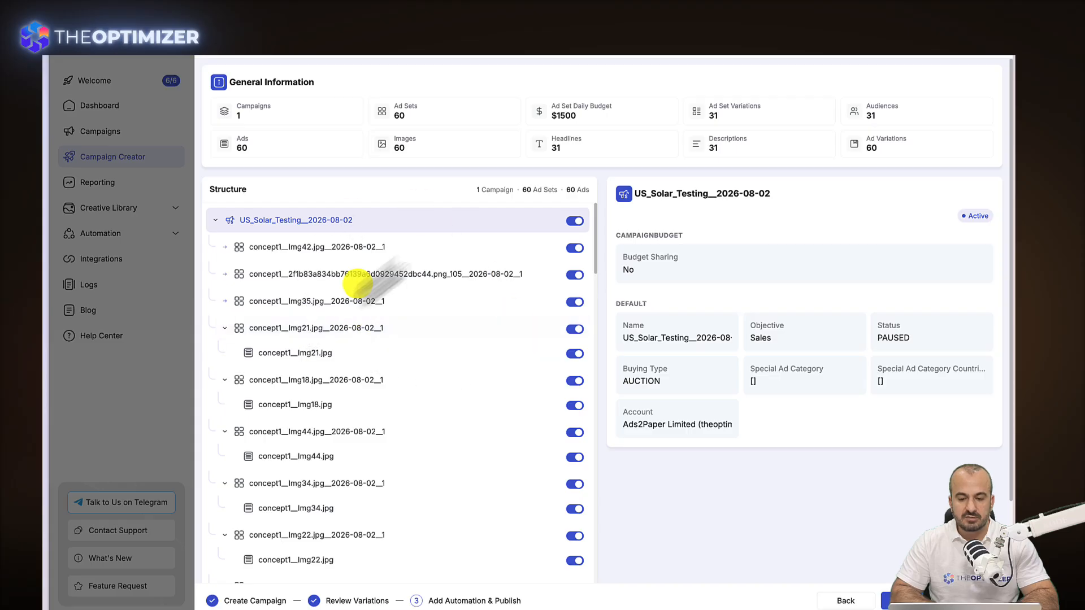
pyautogui.scroll(-1, 449, 396)
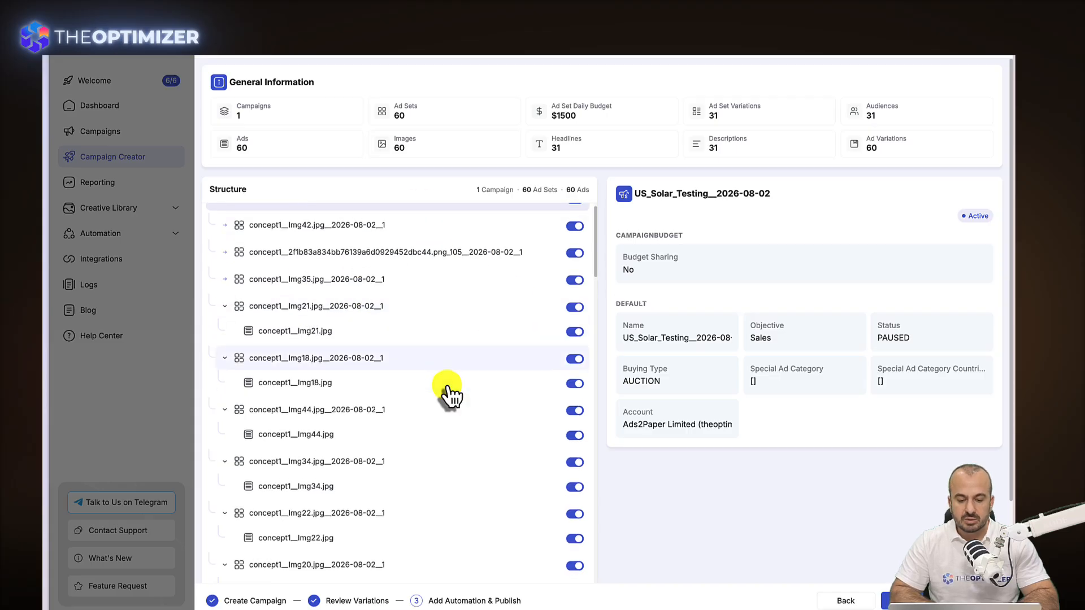
pyautogui.scroll(-10, 449, 395)
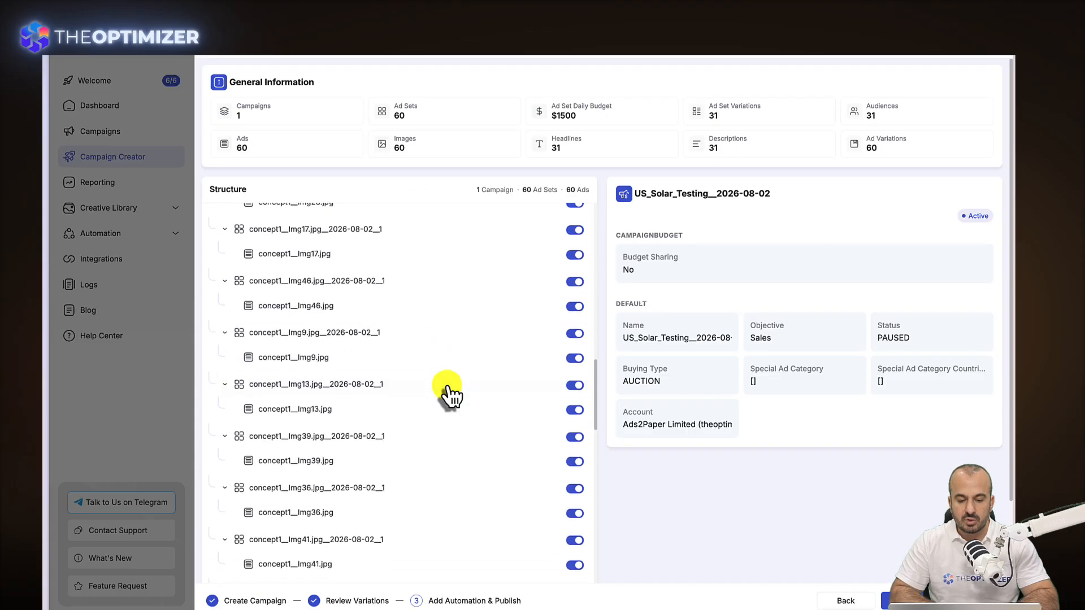
pyautogui.scroll(-12, 449, 394)
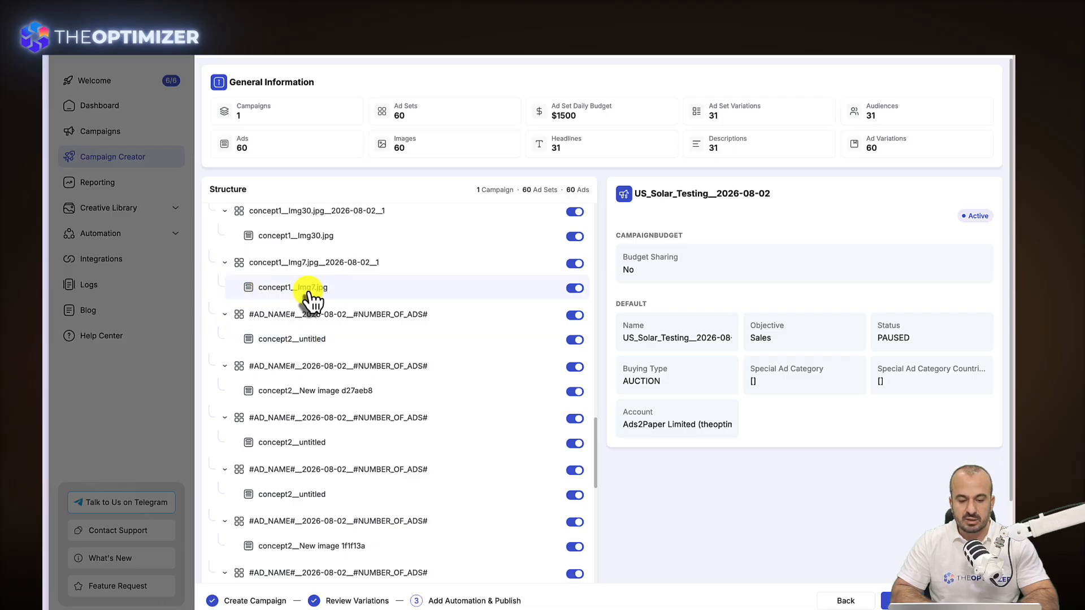
pyautogui.scroll(-1, 309, 297)
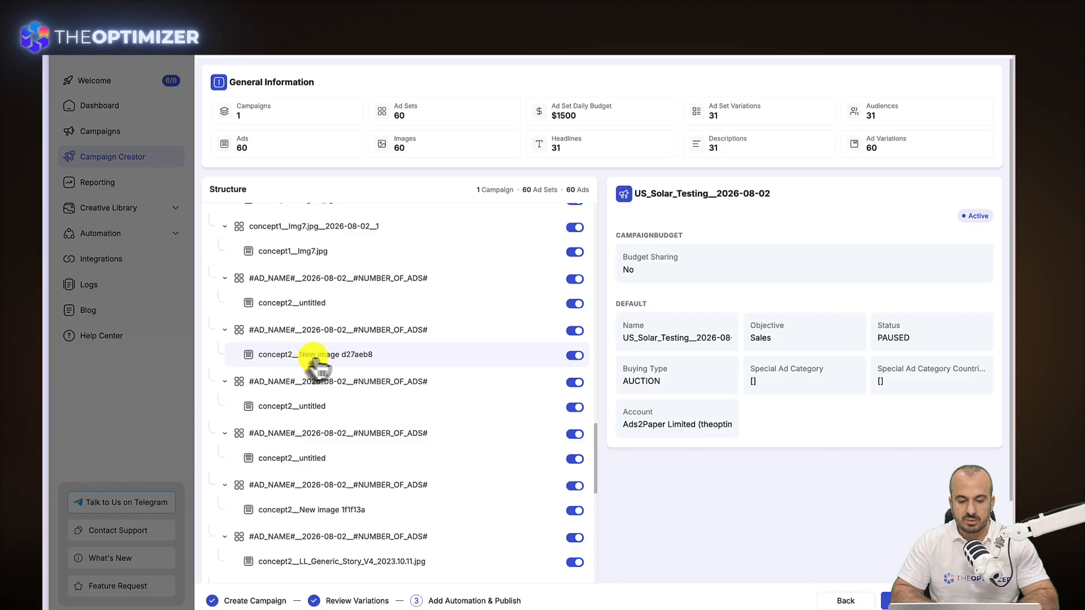
pyautogui.scroll(-2, 326, 418)
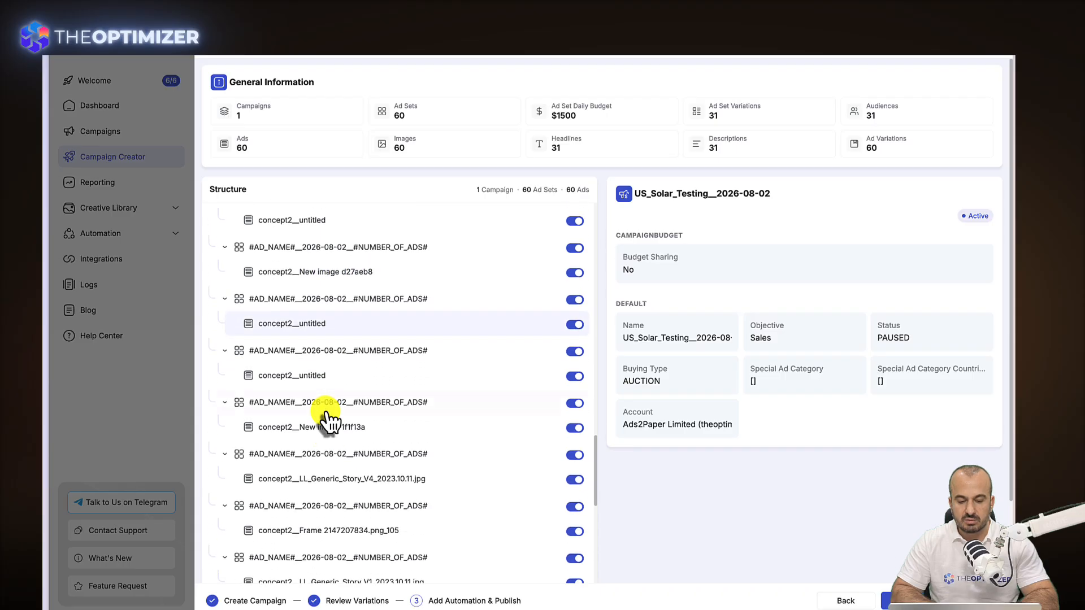
pyautogui.scroll(-1, 327, 421)
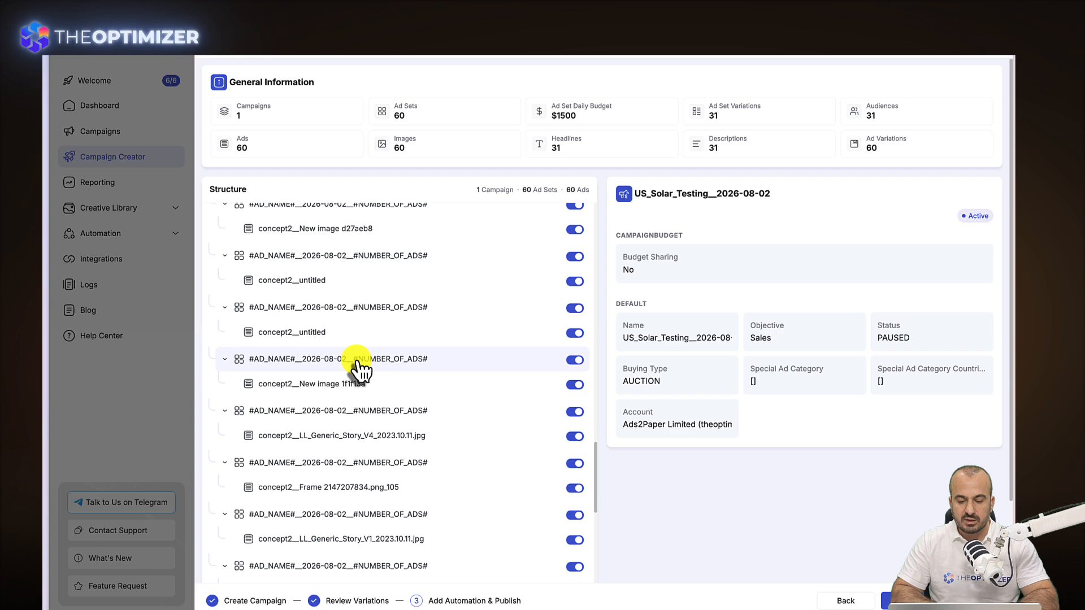
# Proceed to the automation and publishing stage and look through the ad sets and ads previewed for US_Solar_Testing__2026-08-02.
pyautogui.click(885, 600)
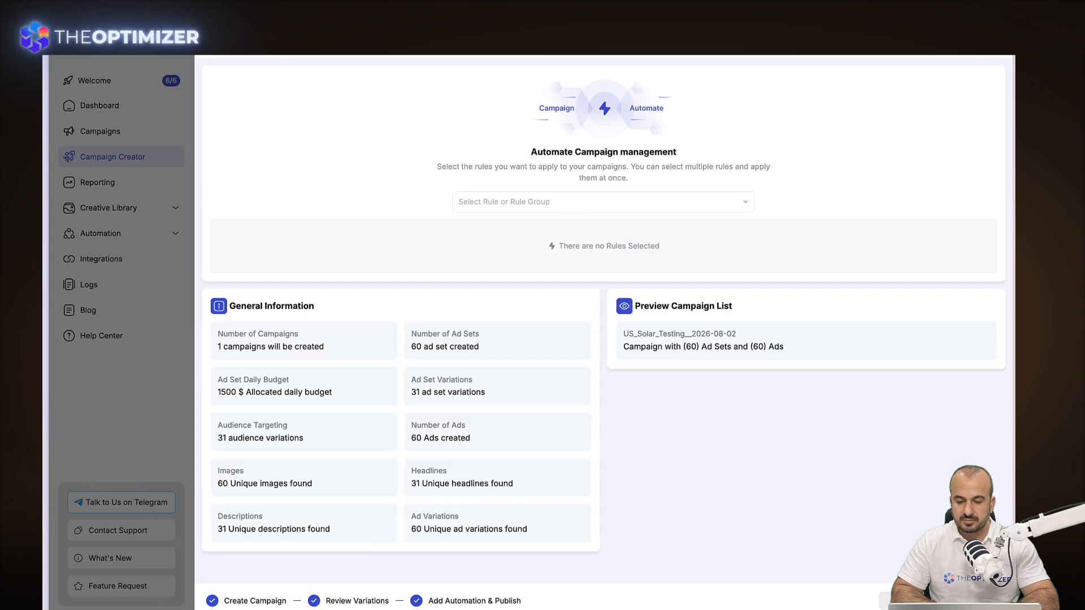
pyautogui.moveTo(666, 350)
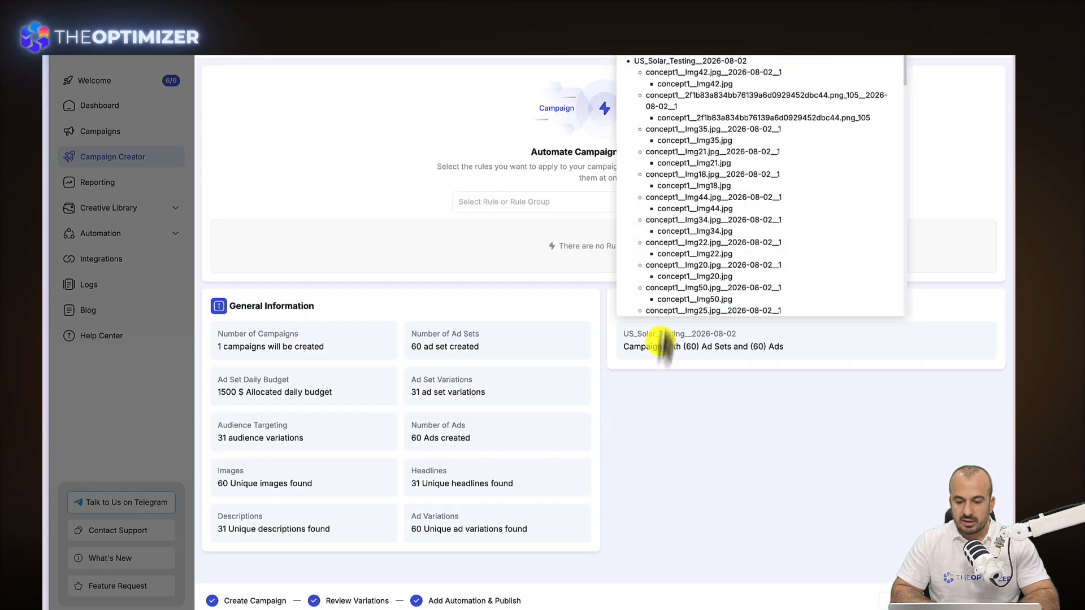
pyautogui.scroll(-5, 668, 243)
pyautogui.scroll(-10, 668, 242)
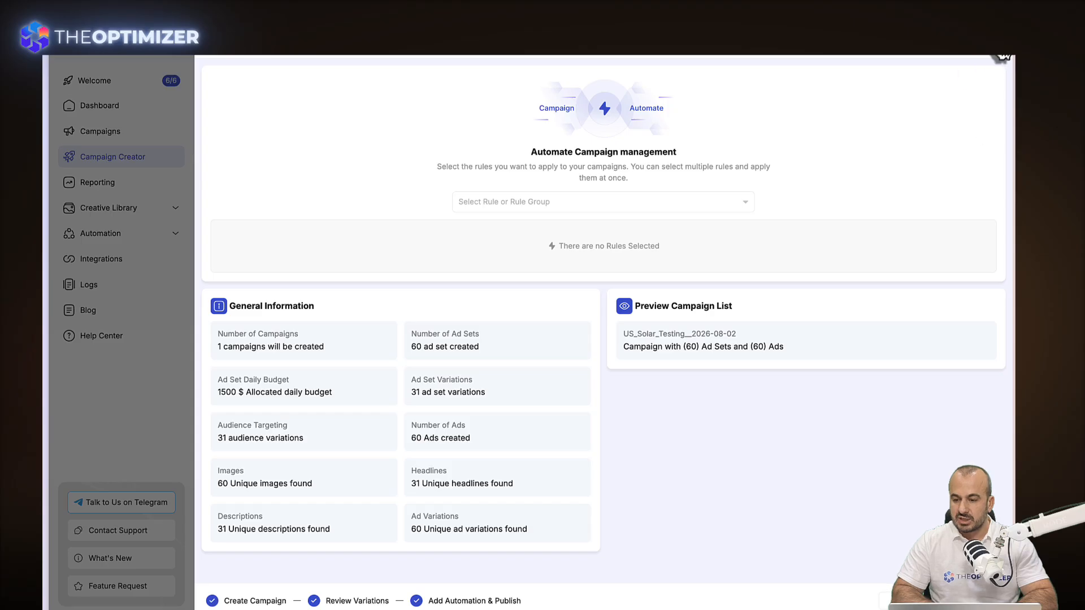
# Save the campaign setup as a new template named "my template".
pyautogui.click(988, 66)
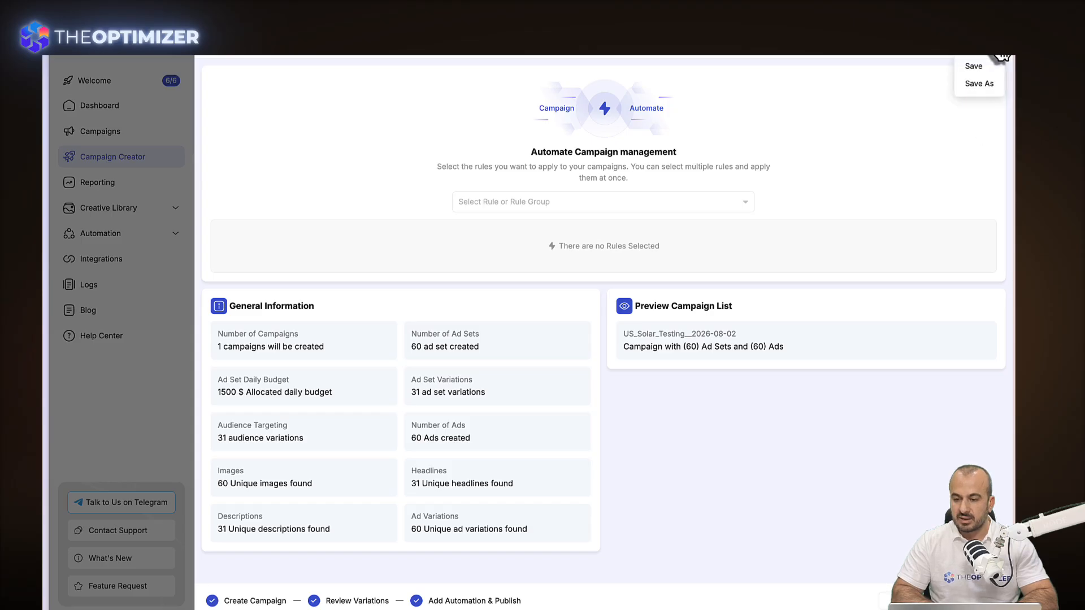
pyautogui.click(983, 83)
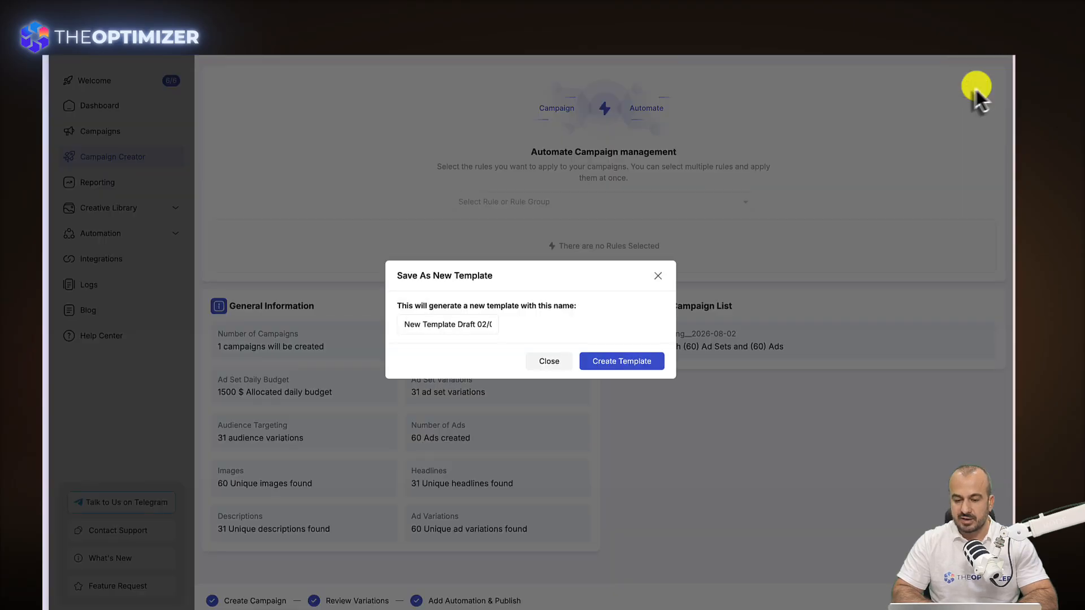
pyautogui.click(432, 333)
pyautogui.hotkey('ctrl', 'a')
pyautogui.write('my ')
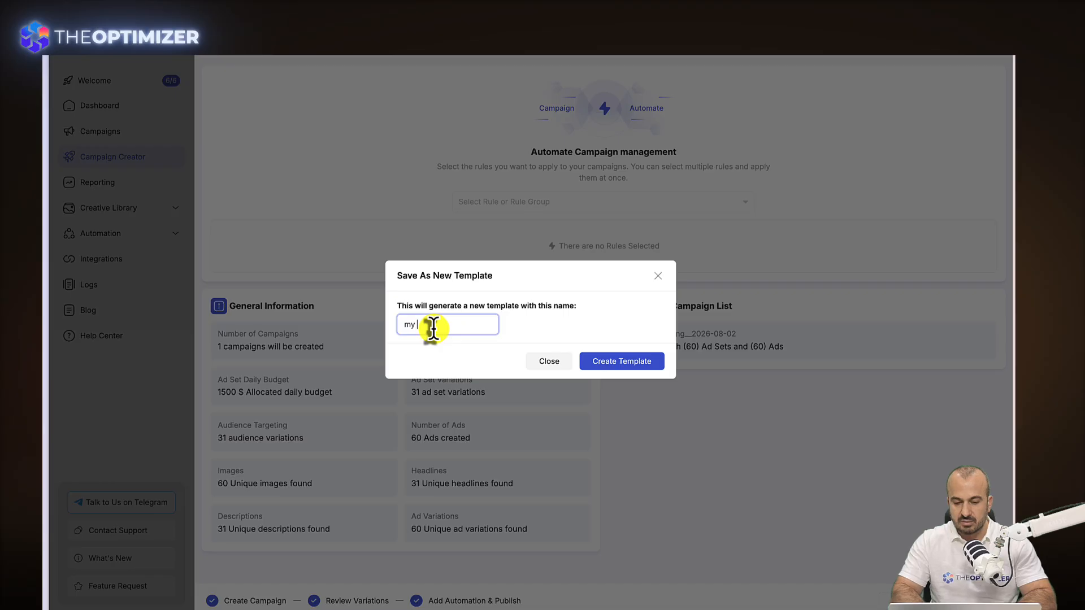
pyautogui.write('template')
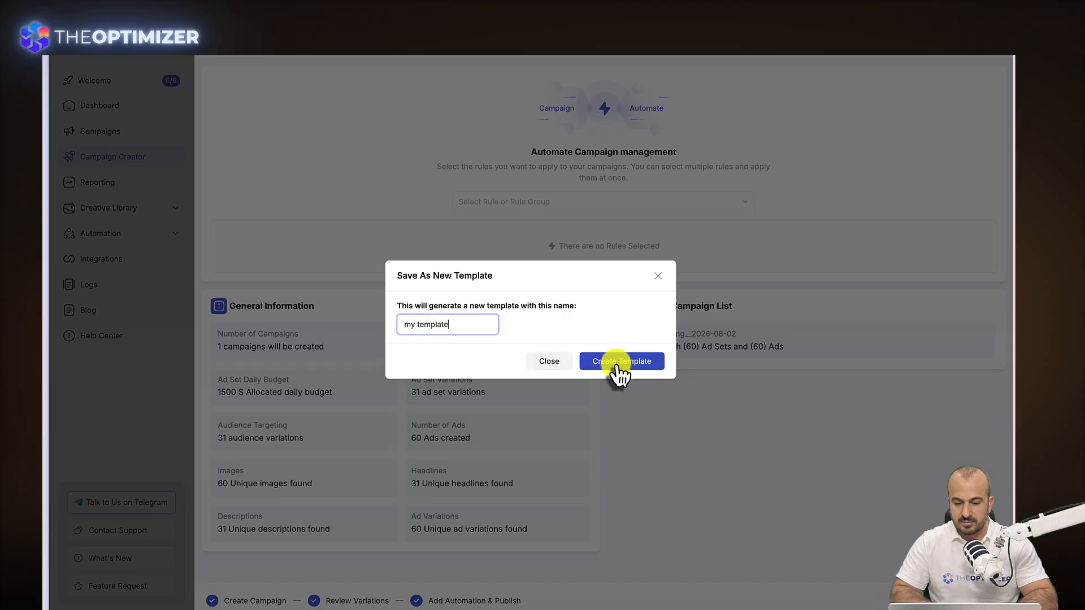
pyautogui.click(618, 365)
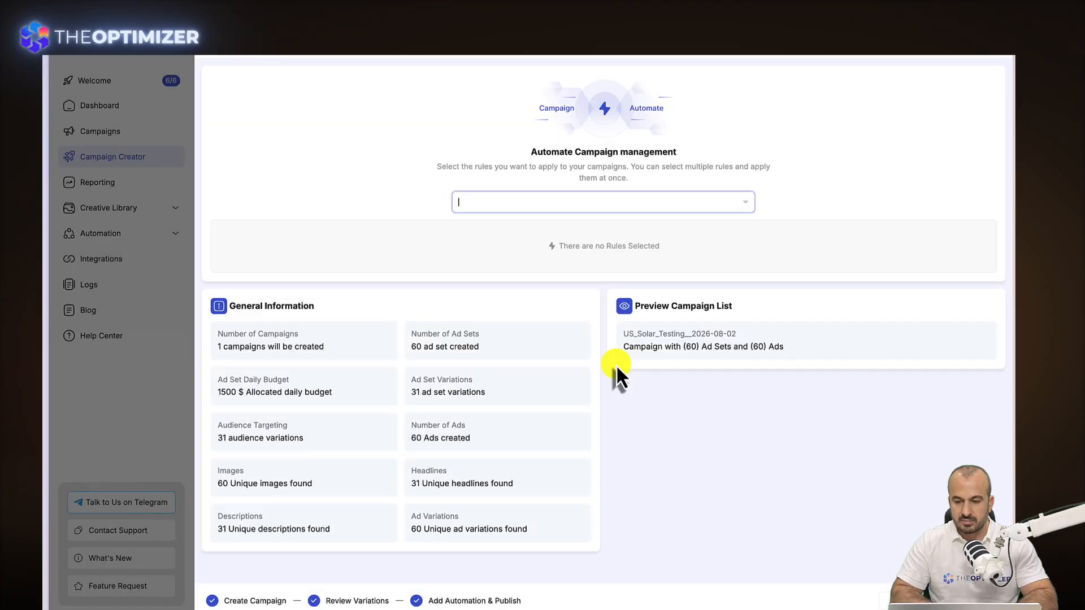
# Start a new Facebook campaign in the campaign launcher and apply "my template" with Start Fresh, replacing everything in the editor.
pyautogui.click(217, 51)
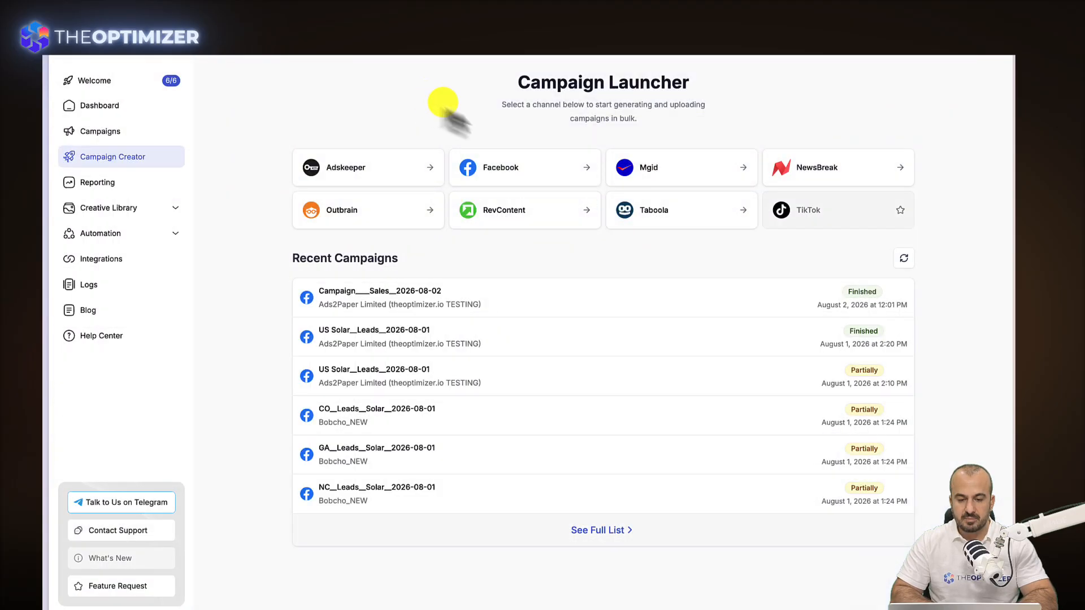
pyautogui.click(517, 167)
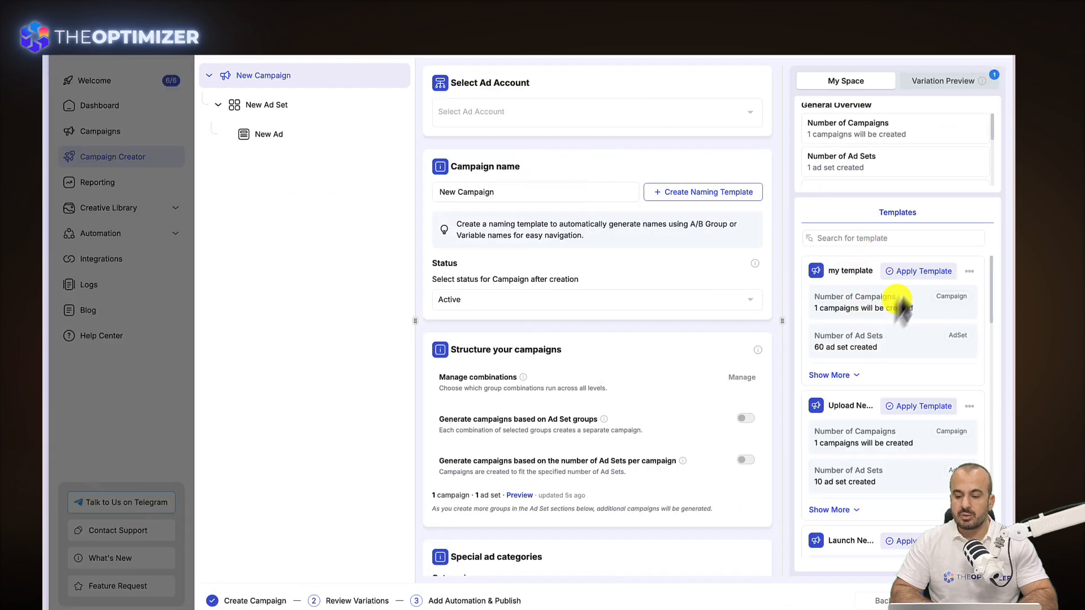
pyautogui.click(918, 271)
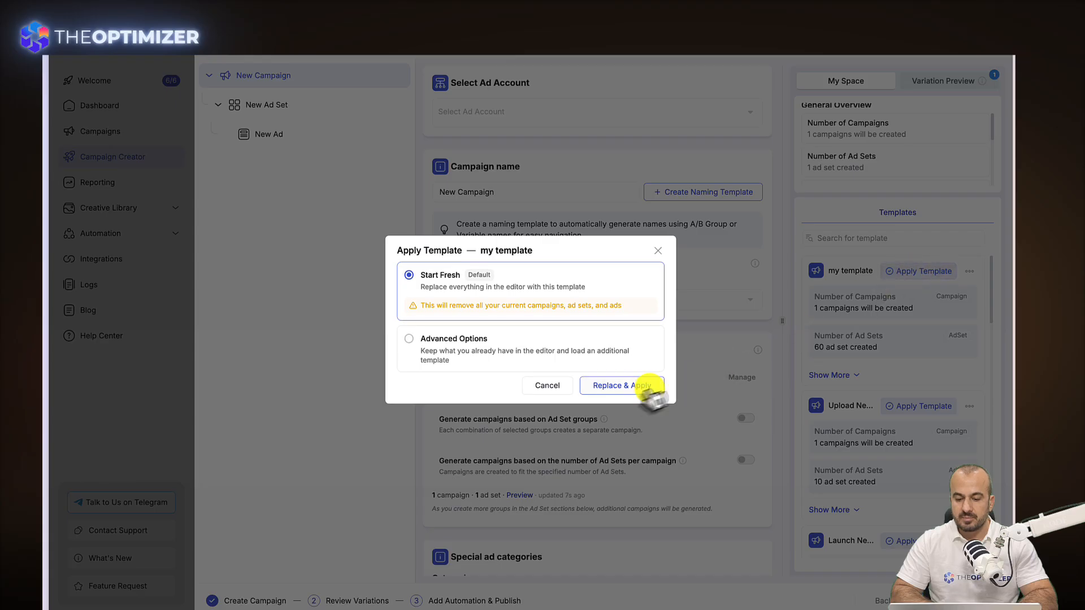
pyautogui.click(624, 387)
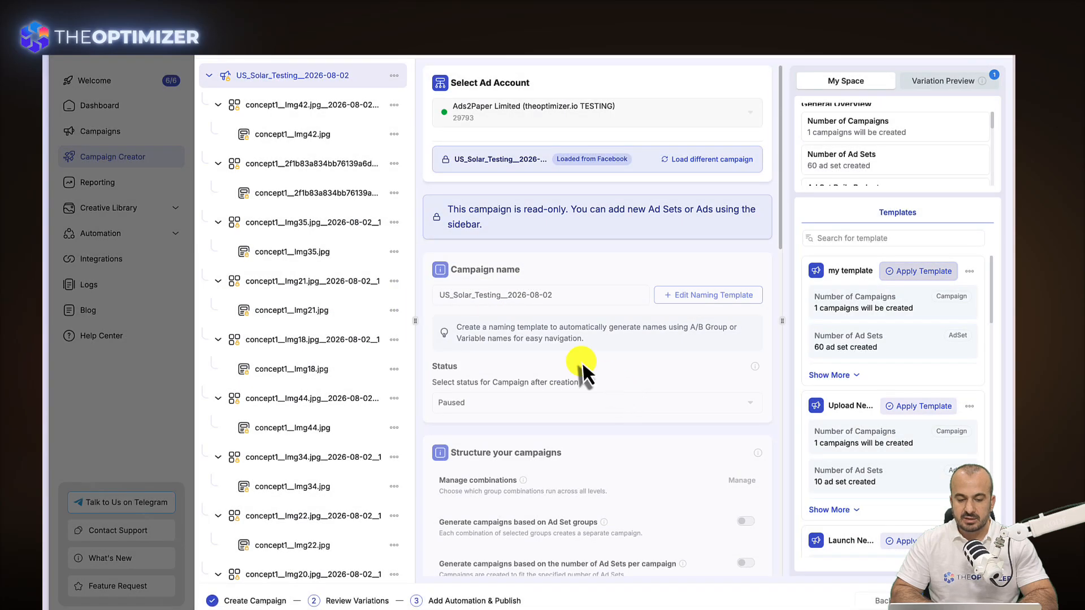
# Look through the campaign's existing ad sets, then examine the structure, conversion and audience settings of the new ad set at the end.
pyautogui.scroll(-8, 347, 400)
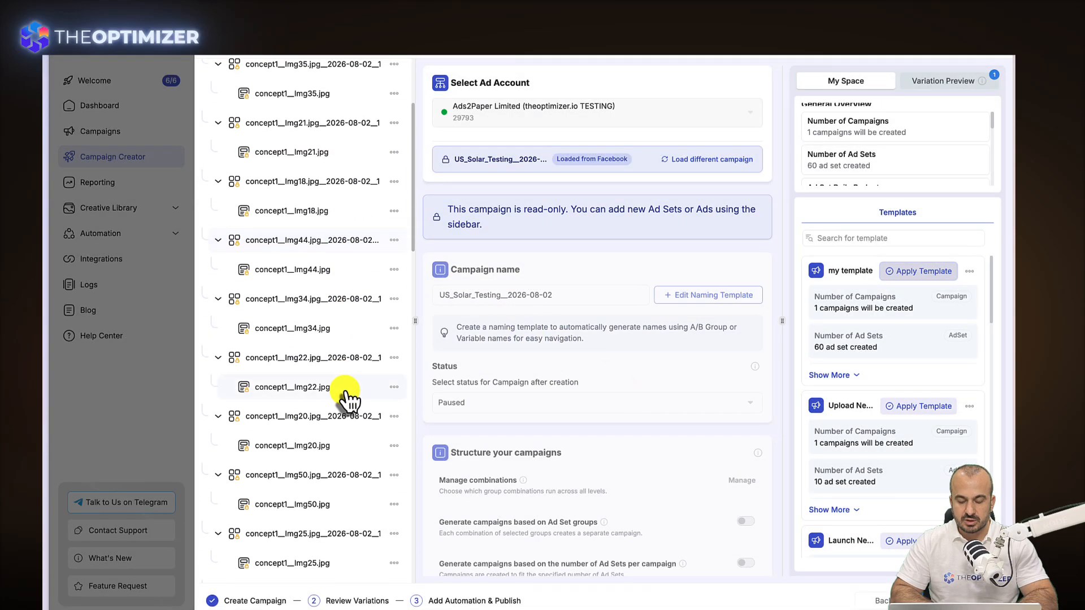
pyautogui.scroll(-5, 347, 400)
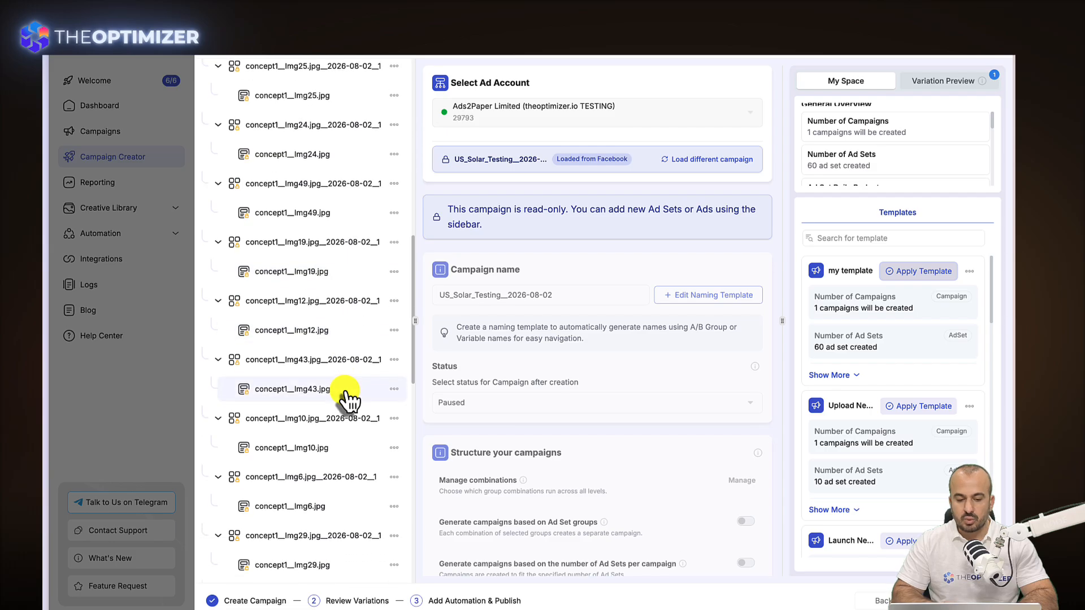
pyautogui.scroll(13, 348, 400)
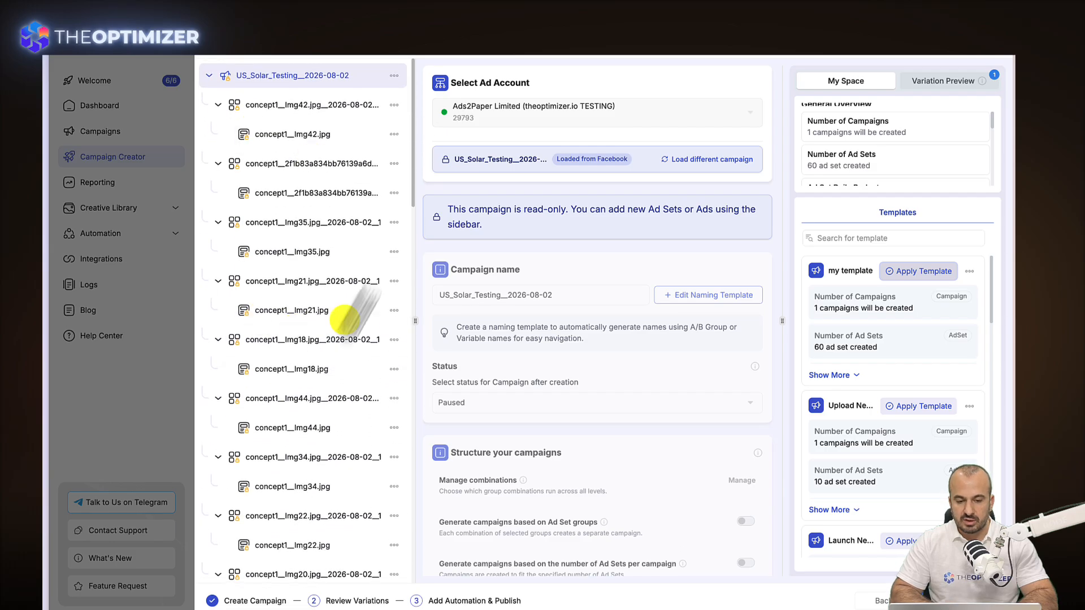
pyautogui.scroll(-15, 294, 348)
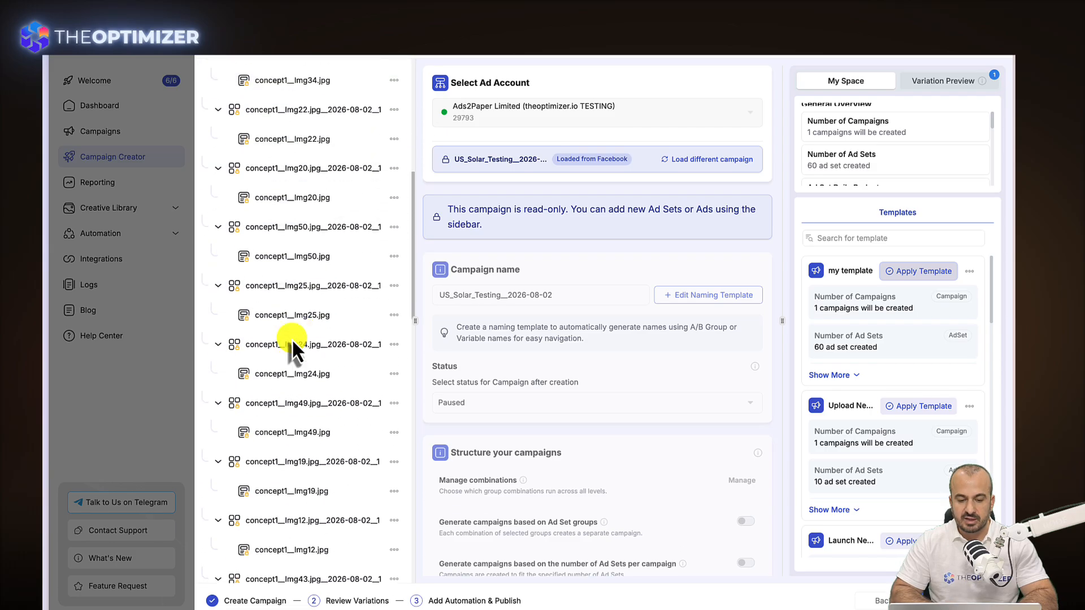
pyautogui.scroll(-7, 294, 347)
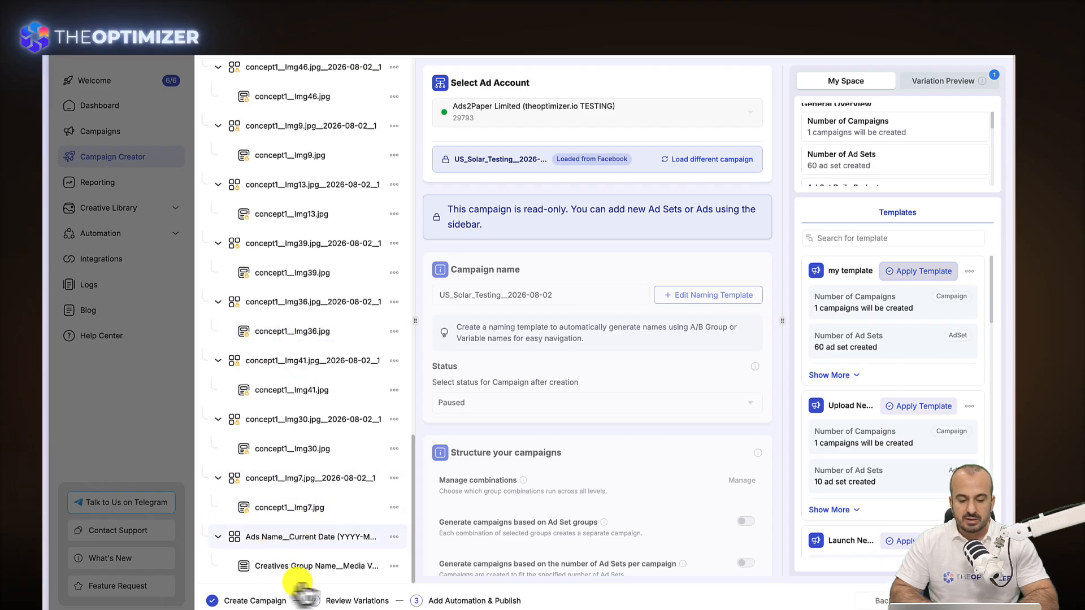
pyautogui.click(319, 539)
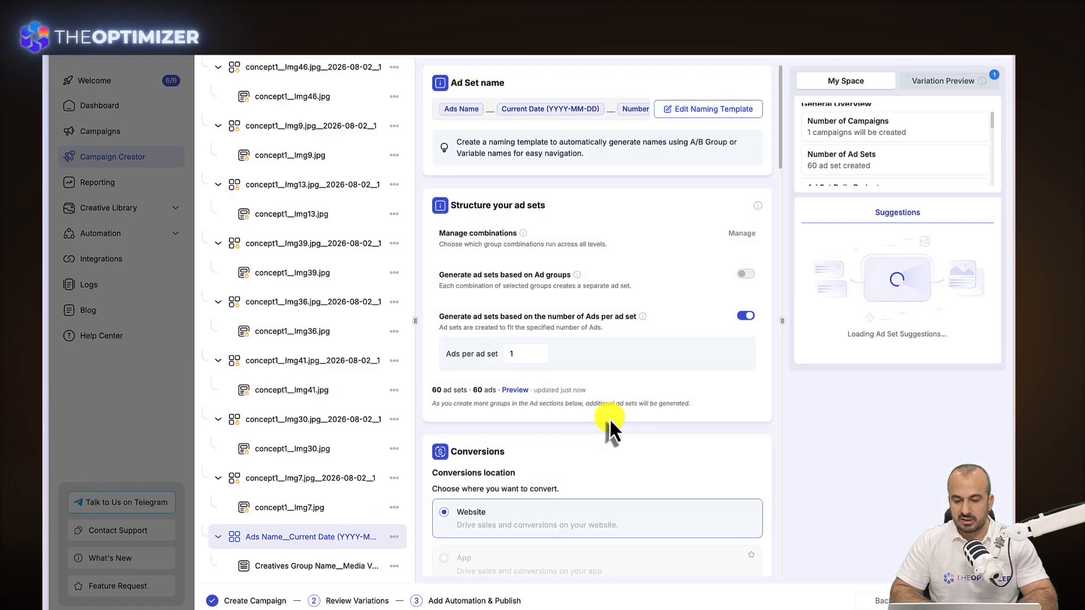
pyautogui.scroll(-10, 611, 422)
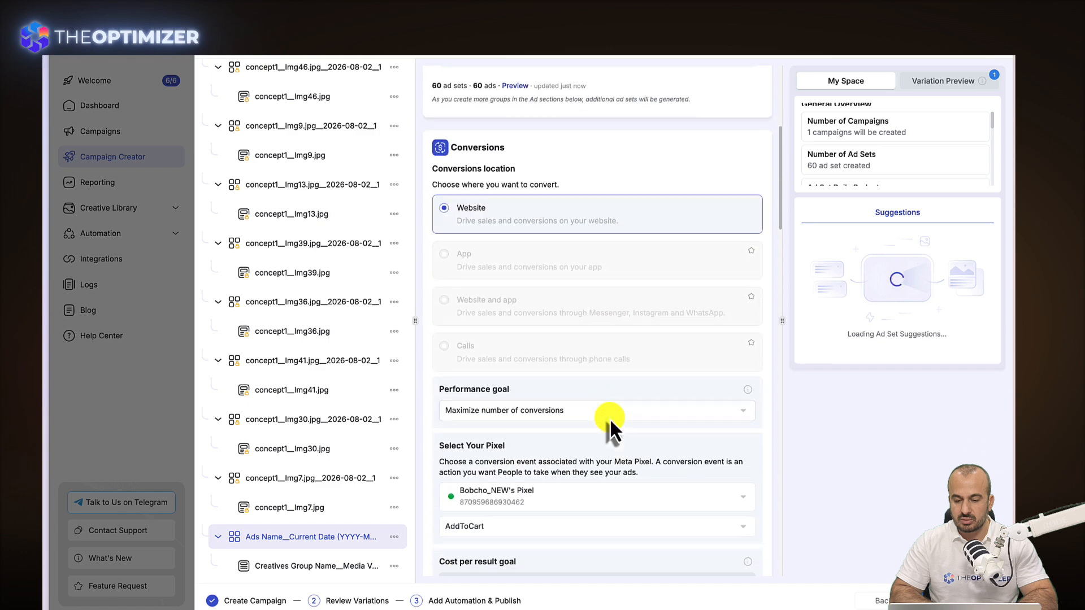
pyautogui.scroll(-15, 609, 425)
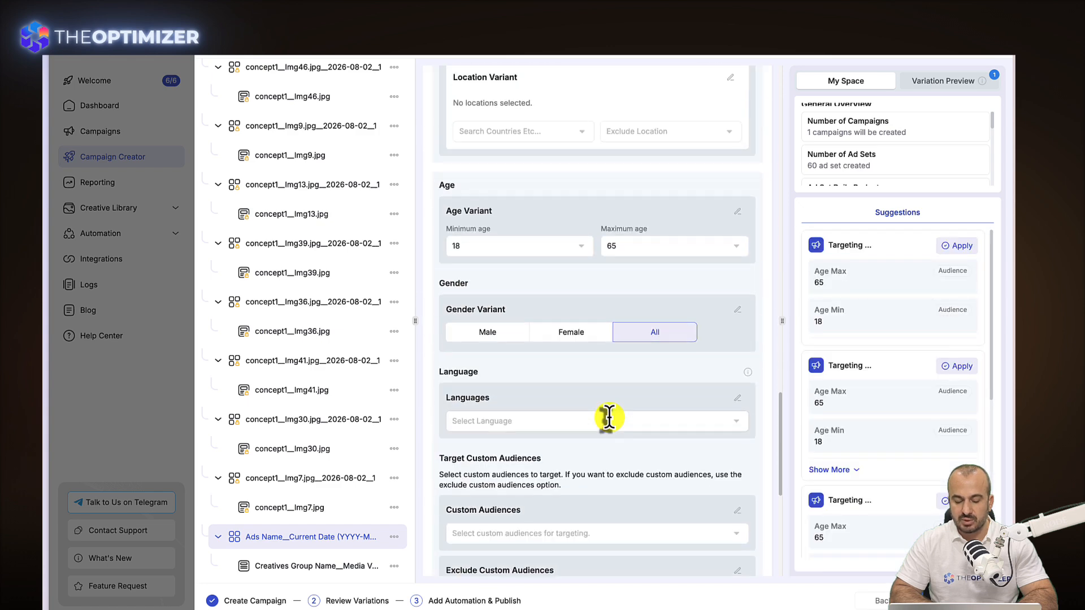
# Clear all media from the concept2 creative group in the new ad set's ad.
pyautogui.click(292, 567)
pyautogui.scroll(-5, 577, 438)
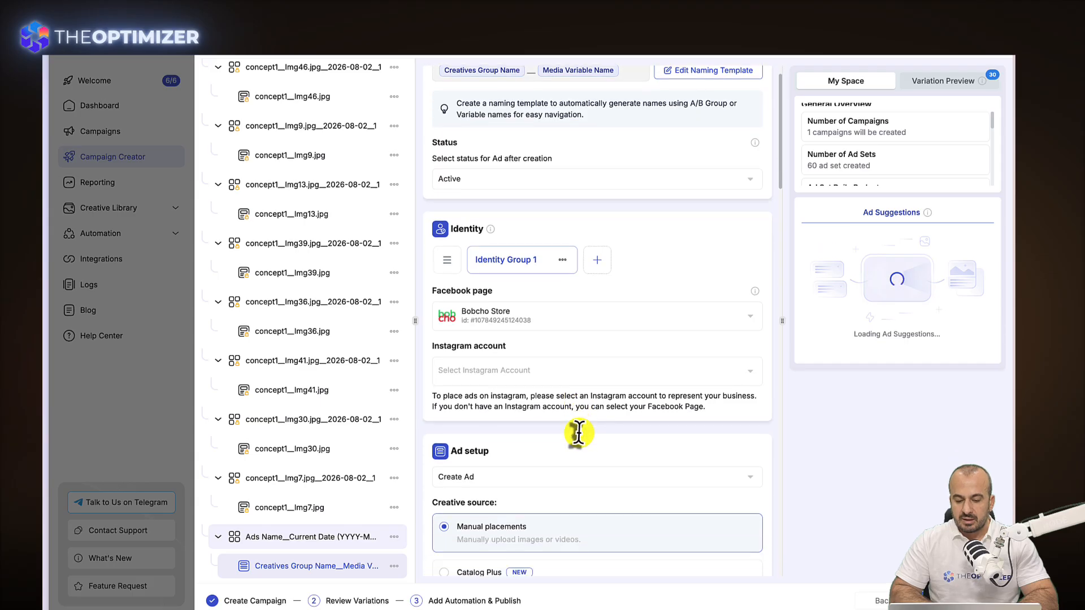
pyautogui.scroll(-5, 579, 441)
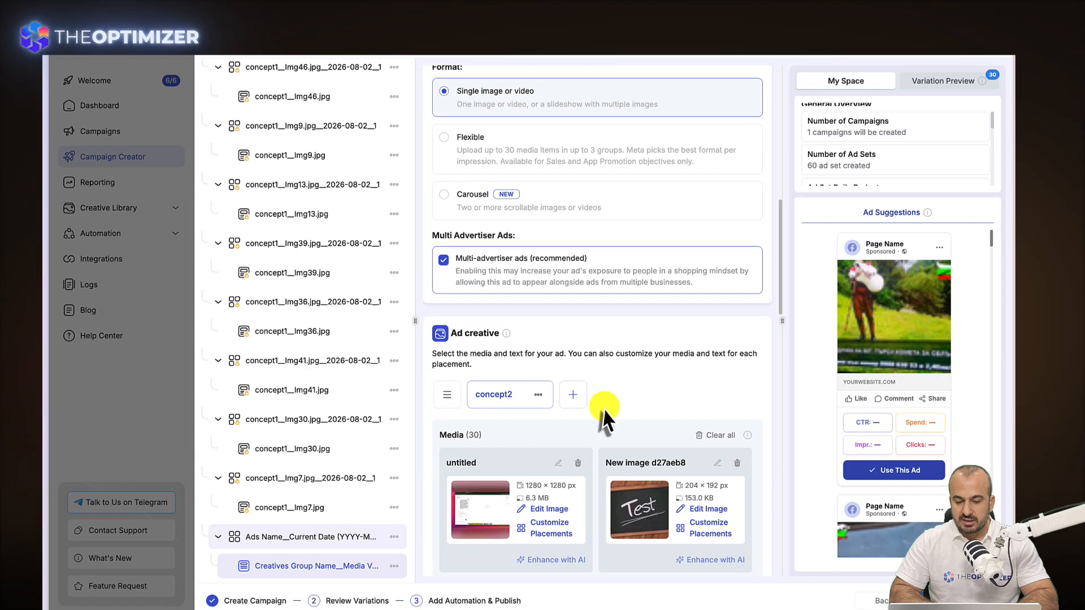
pyautogui.scroll(-3, 604, 407)
pyautogui.scroll(-2, 605, 411)
pyautogui.scroll(-2, 630, 248)
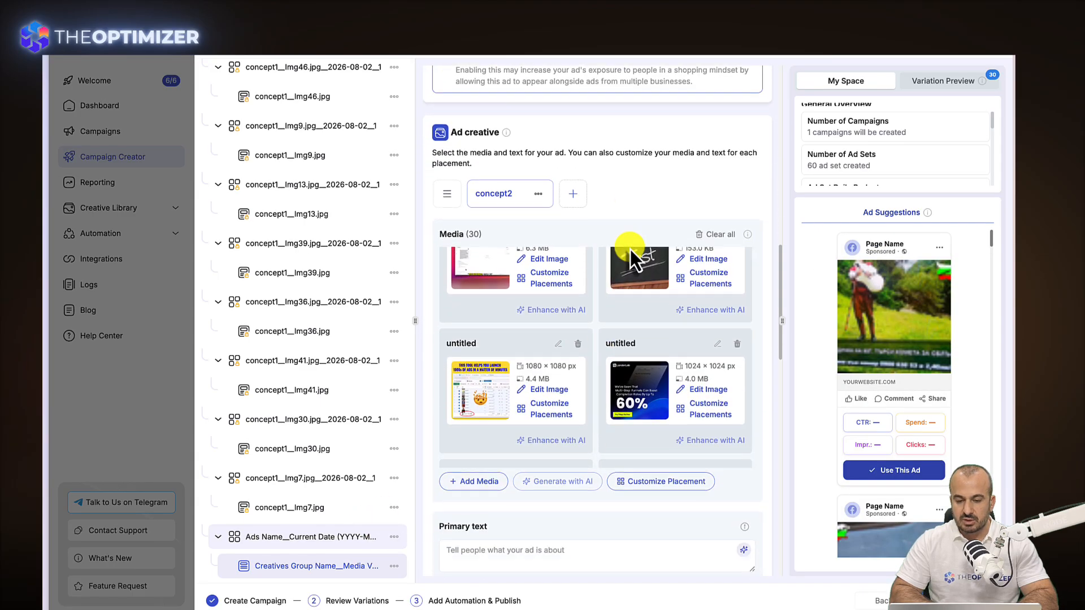
pyautogui.click(721, 235)
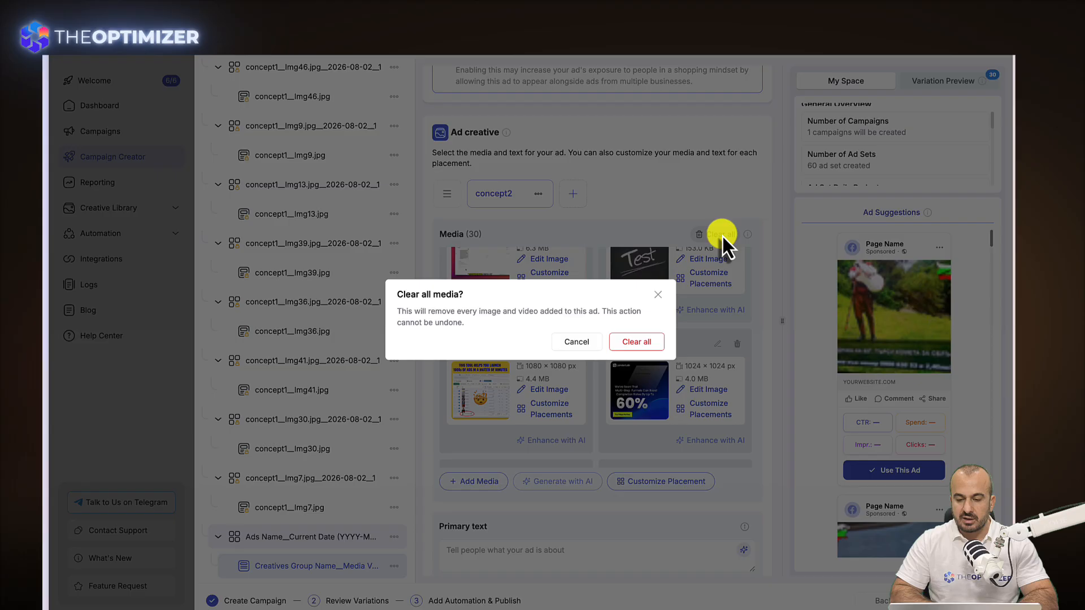
pyautogui.click(632, 345)
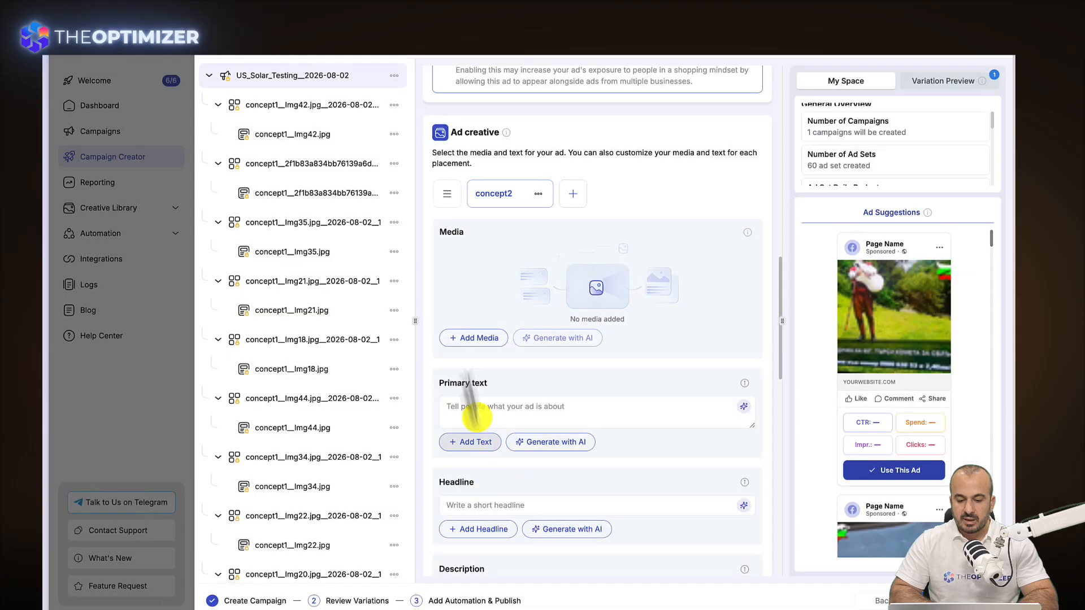
# Add the first 21 library images to the concept2 creative group, with original placements and Advantage+ creative enhancements off.
pyautogui.click(469, 340)
pyautogui.click(467, 365)
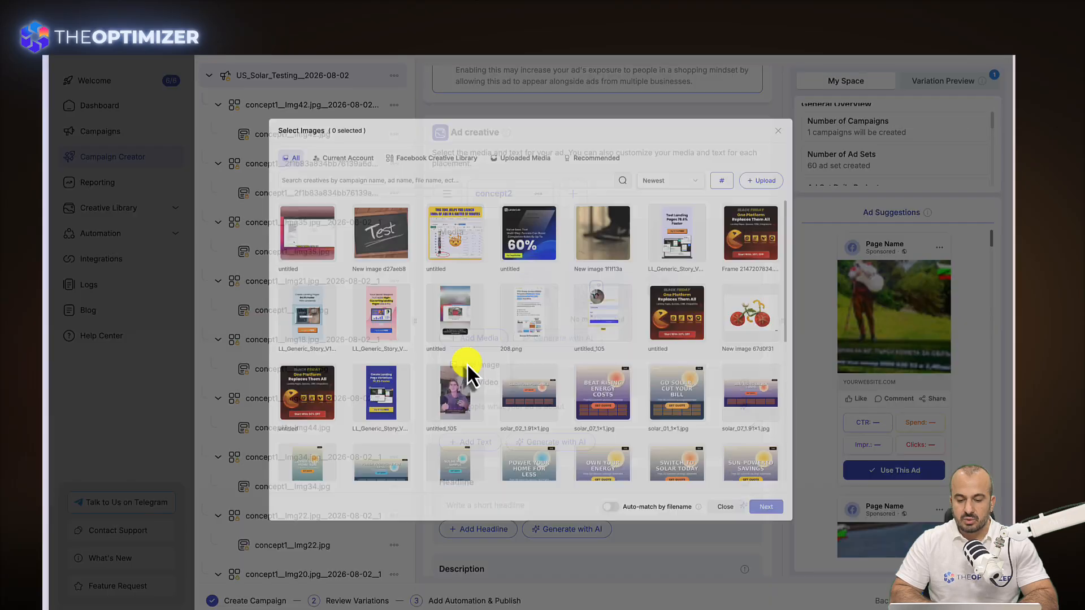
pyautogui.click(249, 209)
pyautogui.keyDown('shift'); pyautogui.click(799, 396); pyautogui.keyUp('shift')
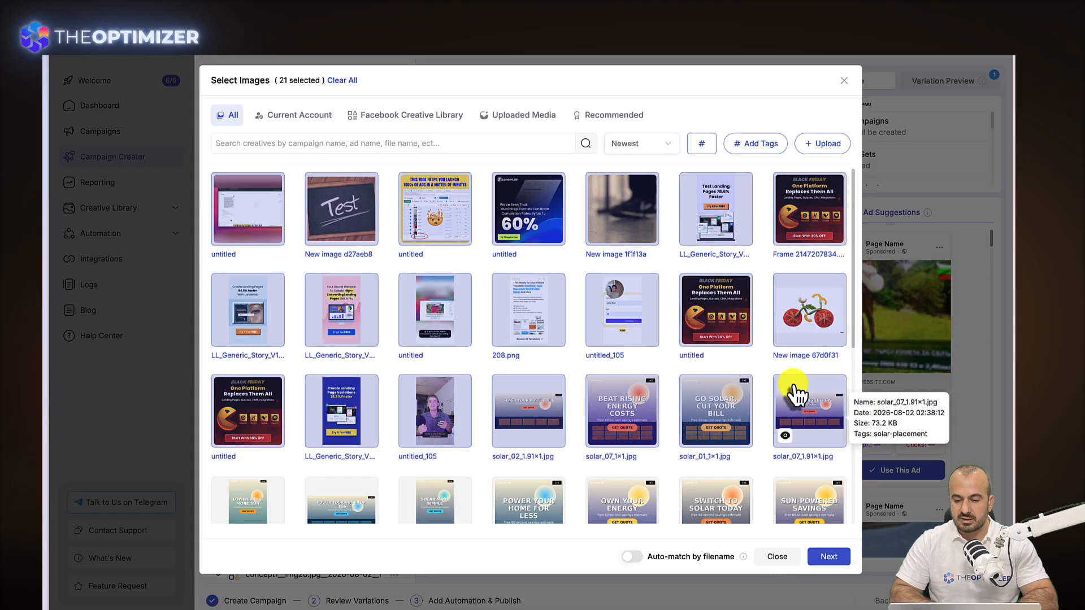
pyautogui.click(829, 557)
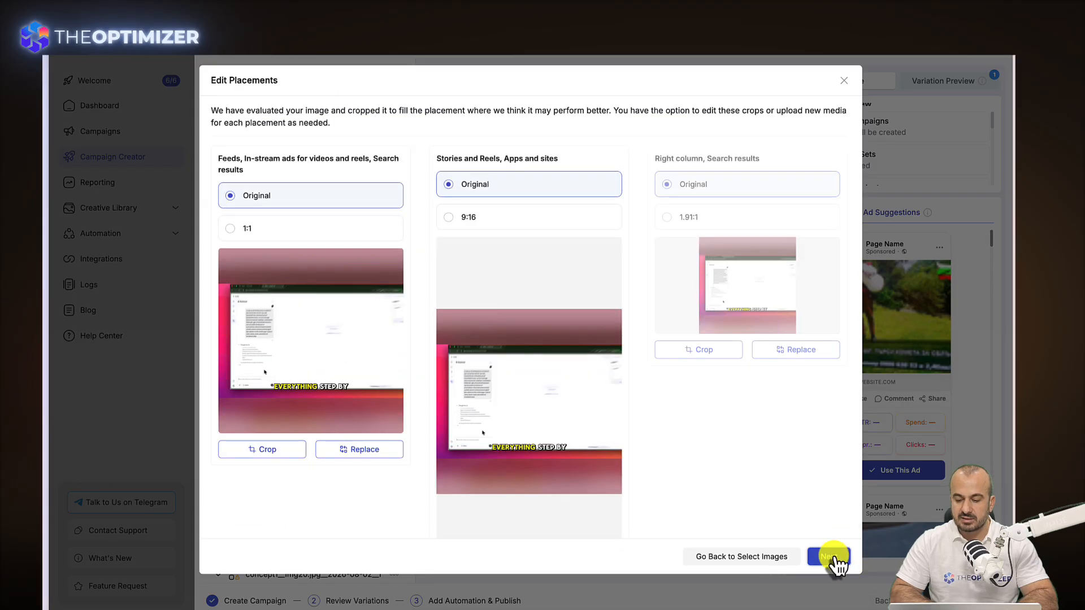
pyautogui.click(836, 558)
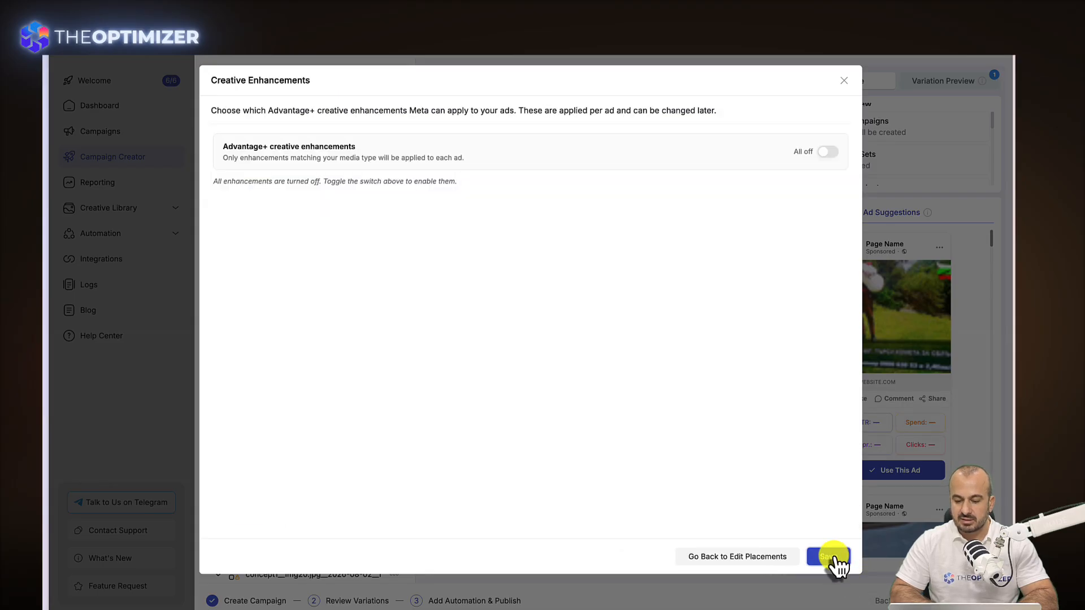
pyautogui.click(828, 557)
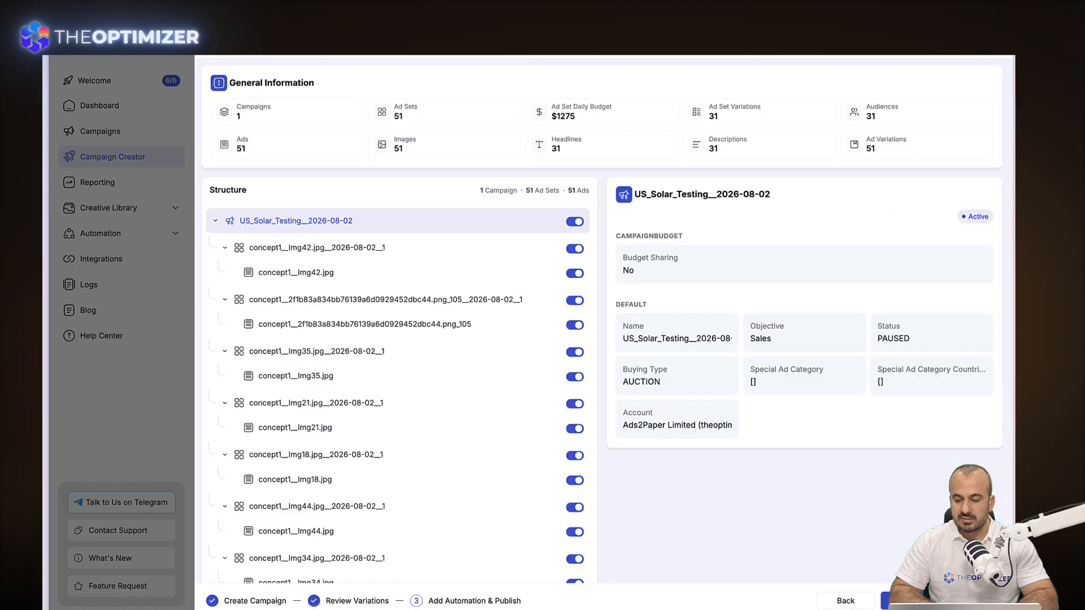
# Proceed from the variations review to the automation and publishing stage for US_Solar_Testing__2026-08-02.
pyautogui.click(940, 601)
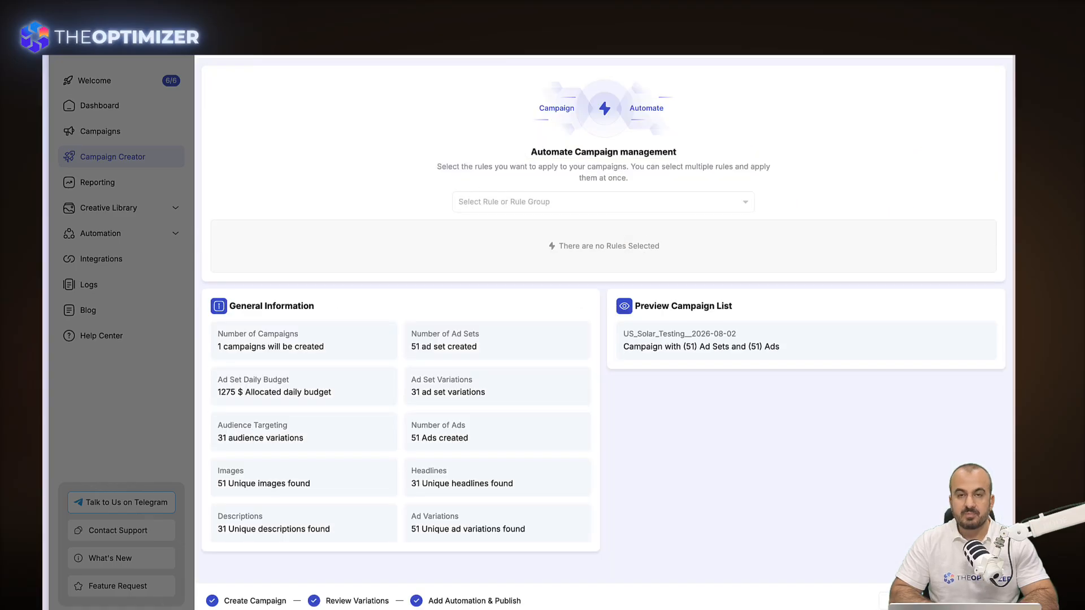